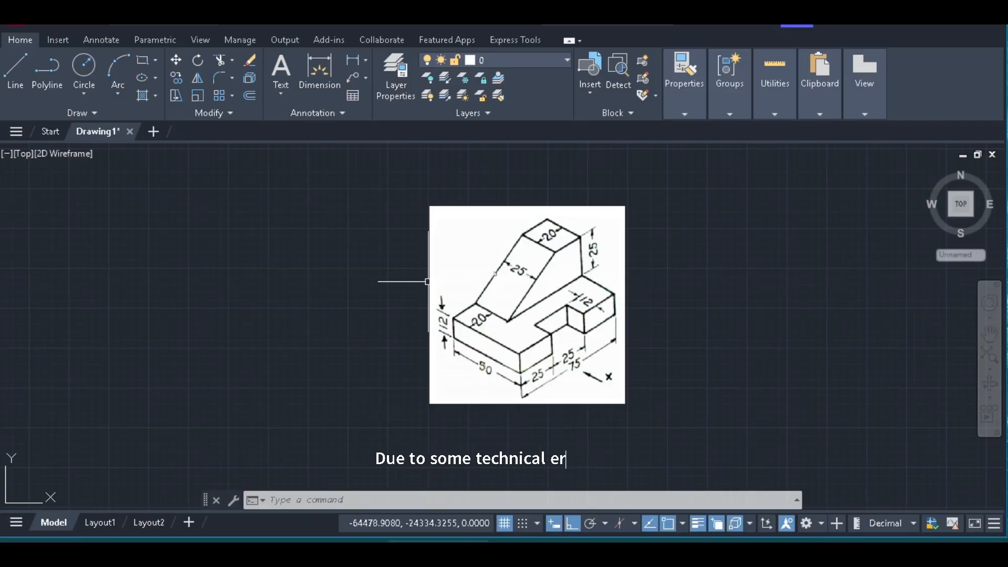
Step: Split the drawing area into two horizontal viewports
{"action": "scroll", "coordinate": [261, 273], "scroll_direction": "up", "scroll_amount": 2}
{"action": "scroll", "coordinate": [244, 280], "scroll_direction": "down", "scroll_amount": 2}
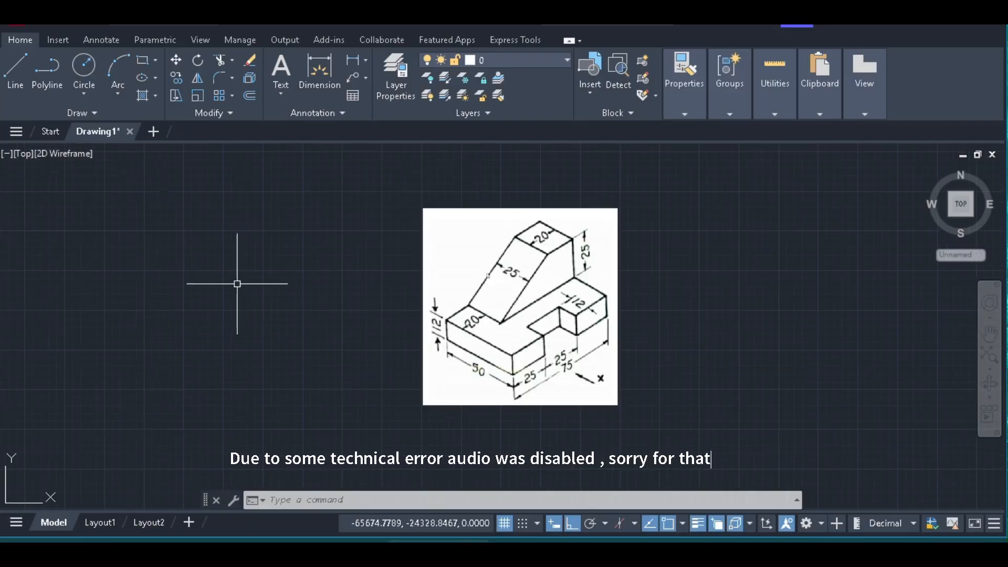
{"action": "left_click", "coordinate": [8, 156]}
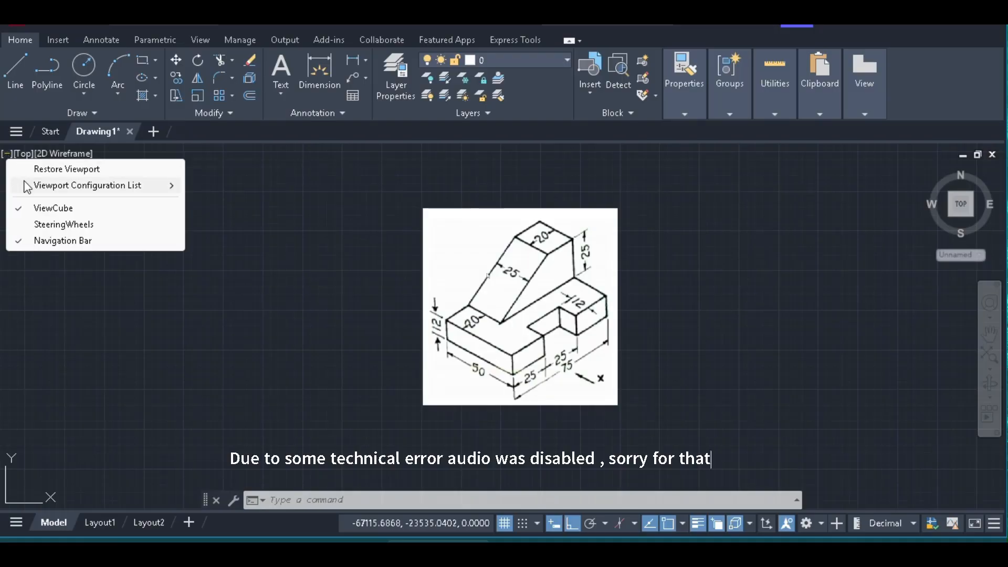
{"action": "mouse_move", "coordinate": [28, 188]}
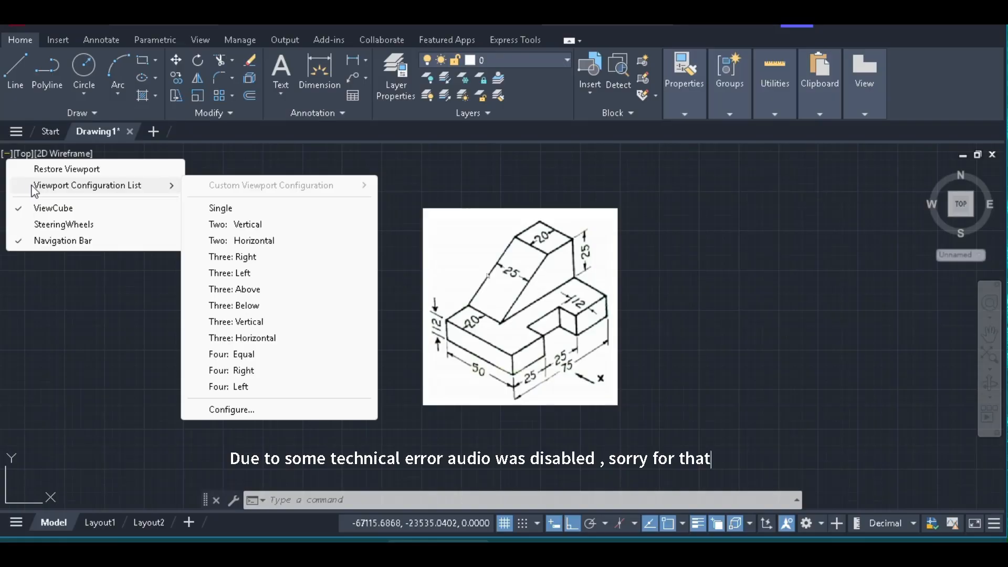
{"action": "left_click", "coordinate": [268, 240]}
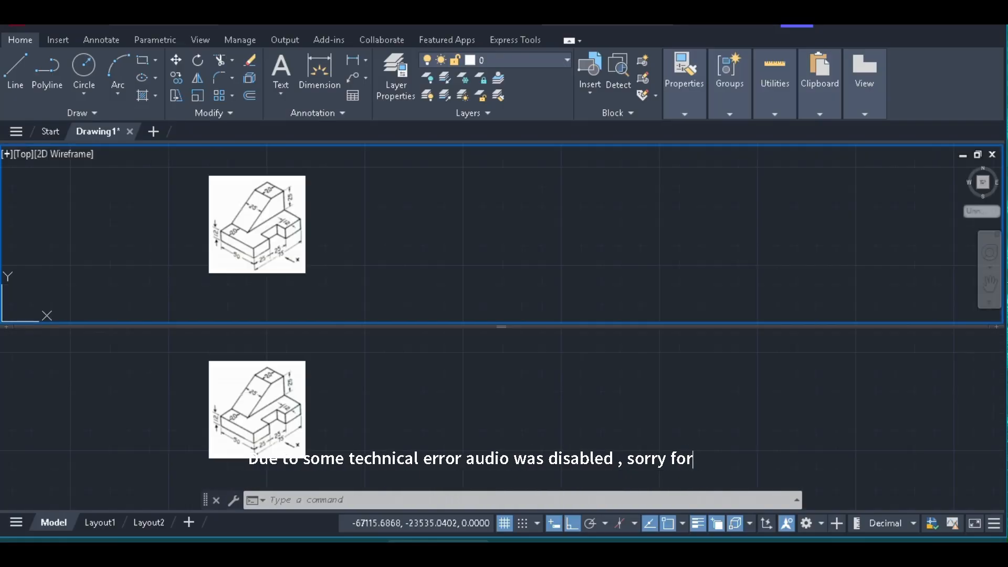
Step: Change the viewport configuration to Two: Vertical so the drawing shows in two side-by-side viewports
{"action": "left_click", "coordinate": [8, 155]}
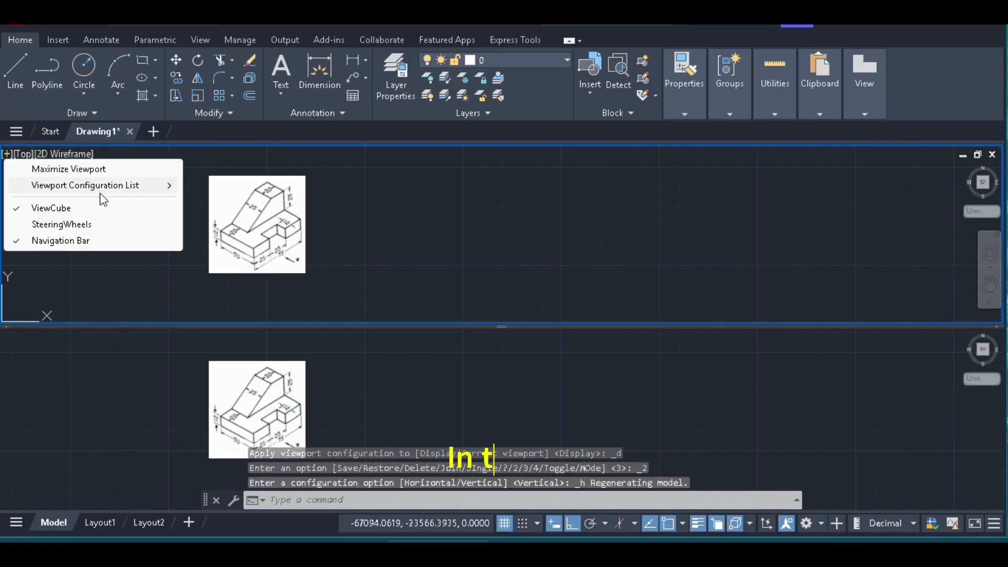
{"action": "mouse_move", "coordinate": [150, 186]}
{"action": "left_click", "coordinate": [231, 224]}
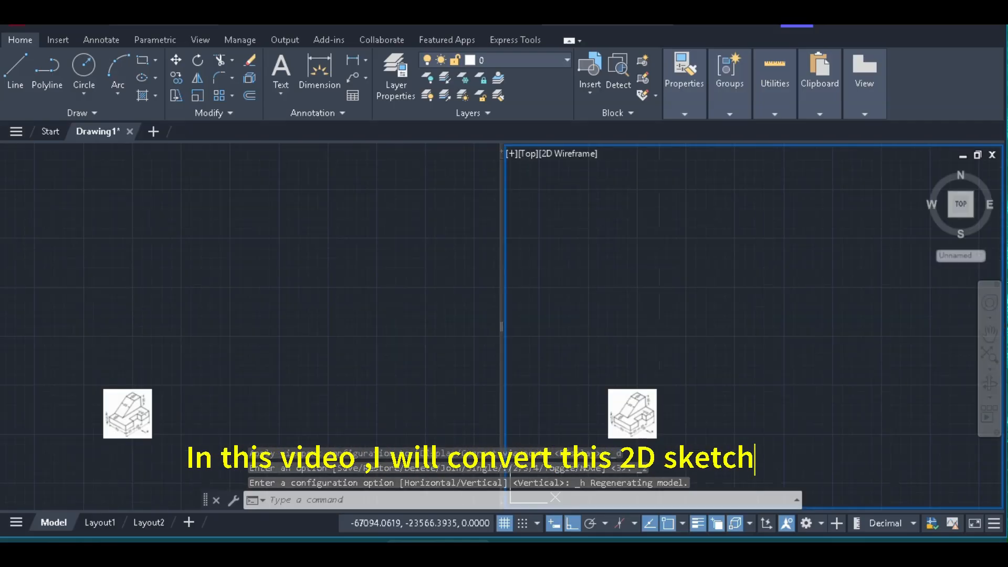
Step: Enlarge the reference sketch to fill its viewport with a zoom window around the image
{"action": "scroll", "coordinate": [105, 414], "scroll_direction": "up", "scroll_amount": 6}
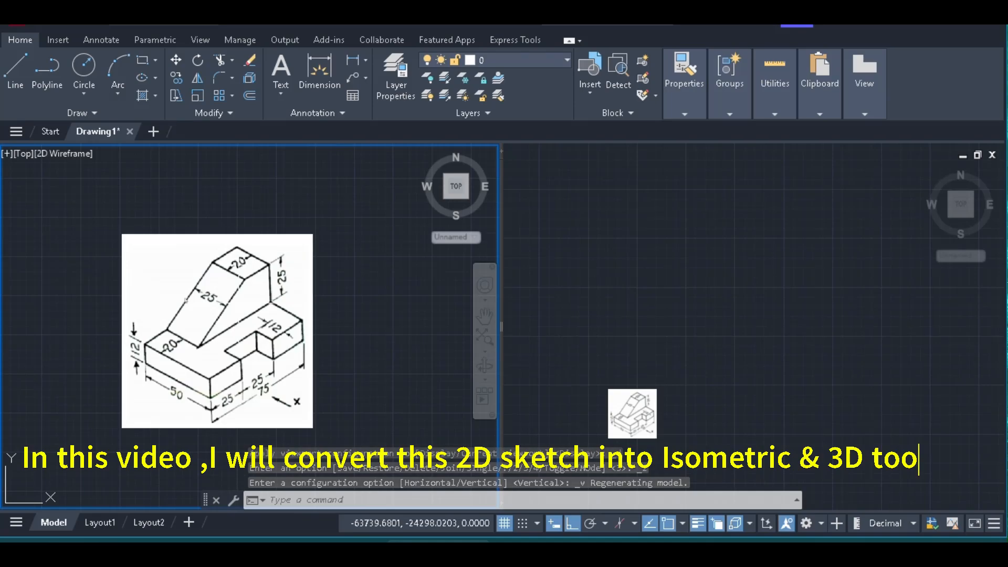
{"action": "scroll", "coordinate": [216, 301], "scroll_direction": "up", "scroll_amount": 2}
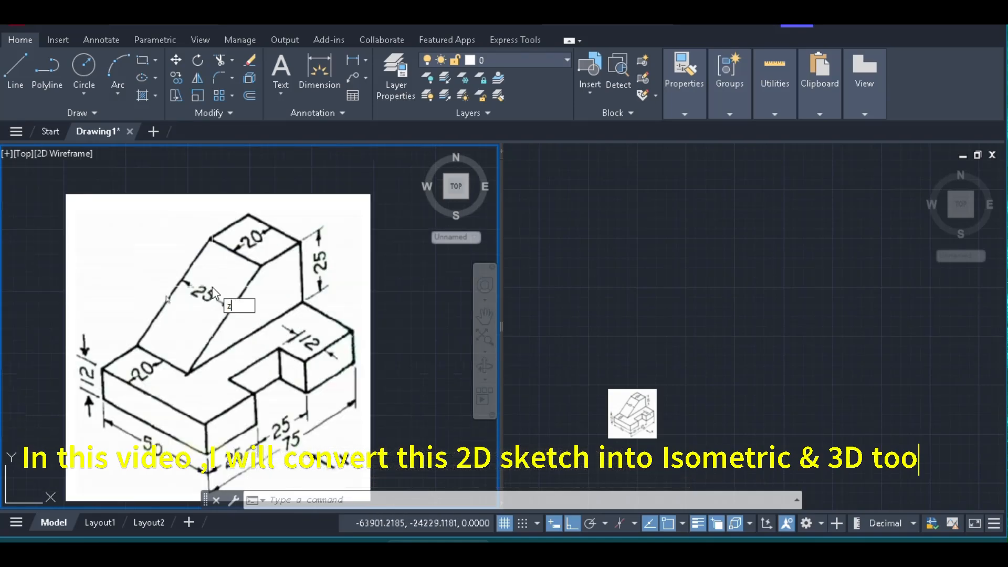
{"action": "key", "text": "Return"}
{"action": "scroll", "coordinate": [131, 236], "scroll_direction": "down", "scroll_amount": 2}
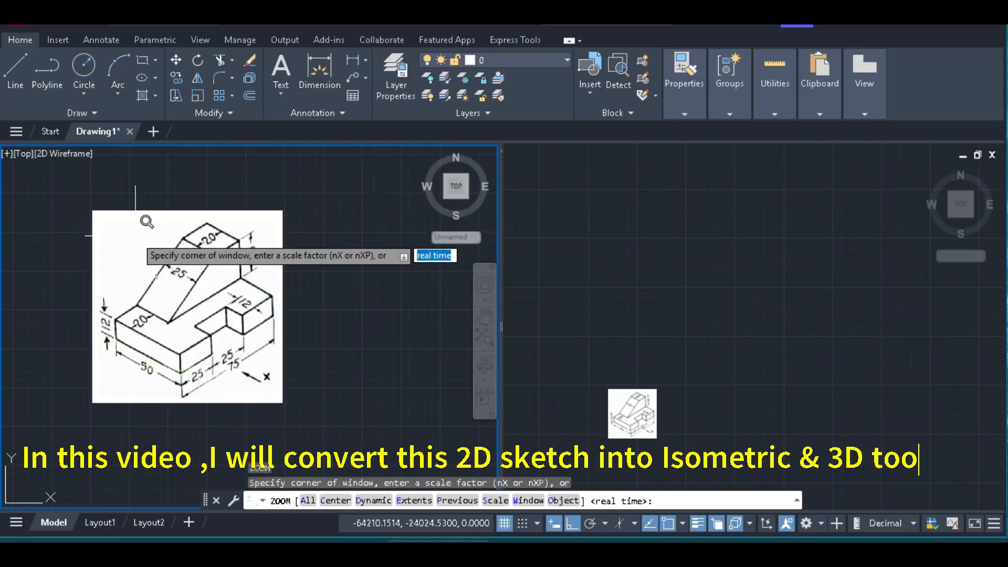
{"action": "left_click", "coordinate": [86, 209]}
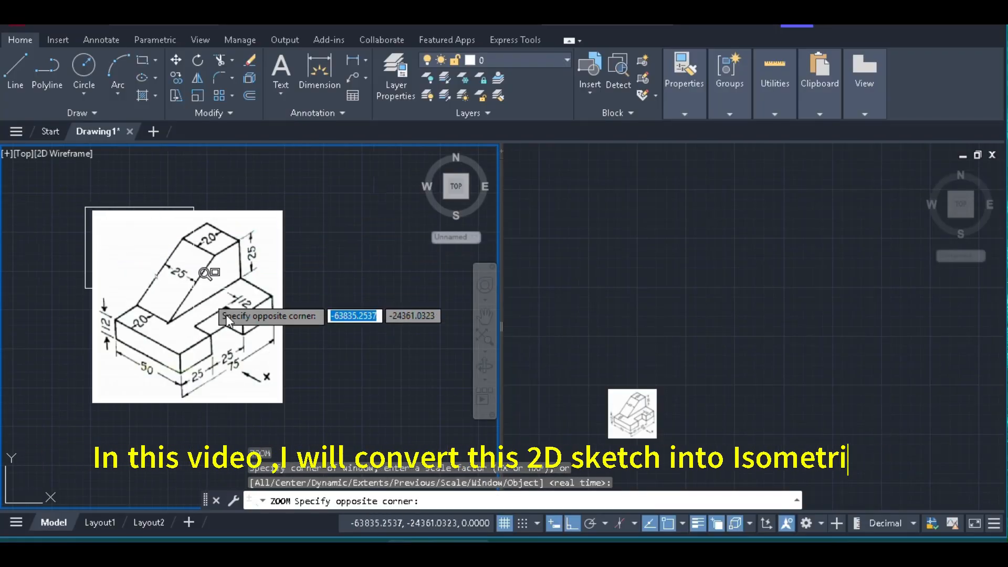
{"action": "left_click", "coordinate": [286, 410]}
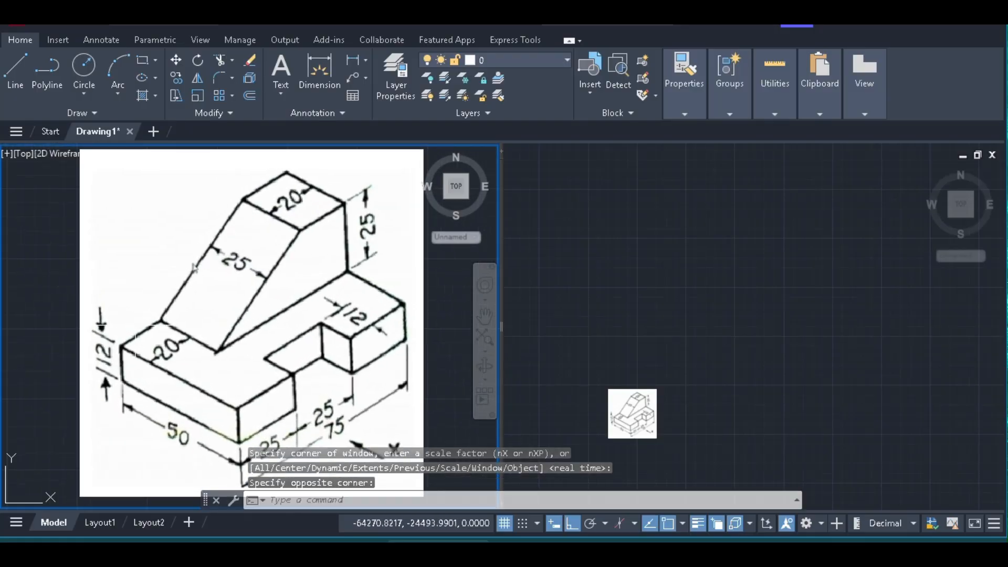
Step: Narrow the viewport showing the enlarged reference sketch and activate the other viewport on an empty drawing area
{"action": "left_click", "coordinate": [478, 240]}
{"action": "left_click", "coordinate": [485, 231]}
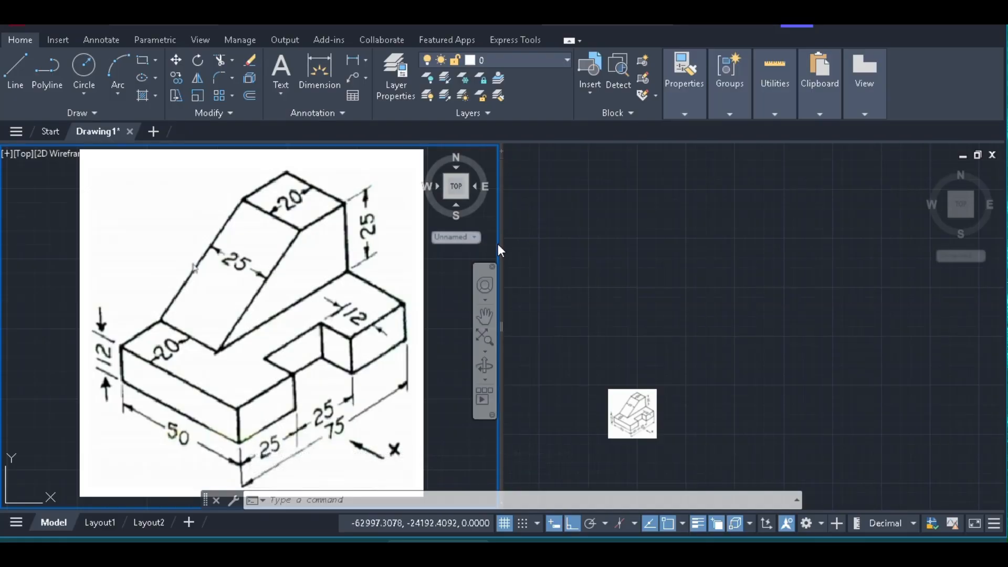
{"action": "left_click_drag", "start_coordinate": [501, 441], "coordinate": [500, 441]}
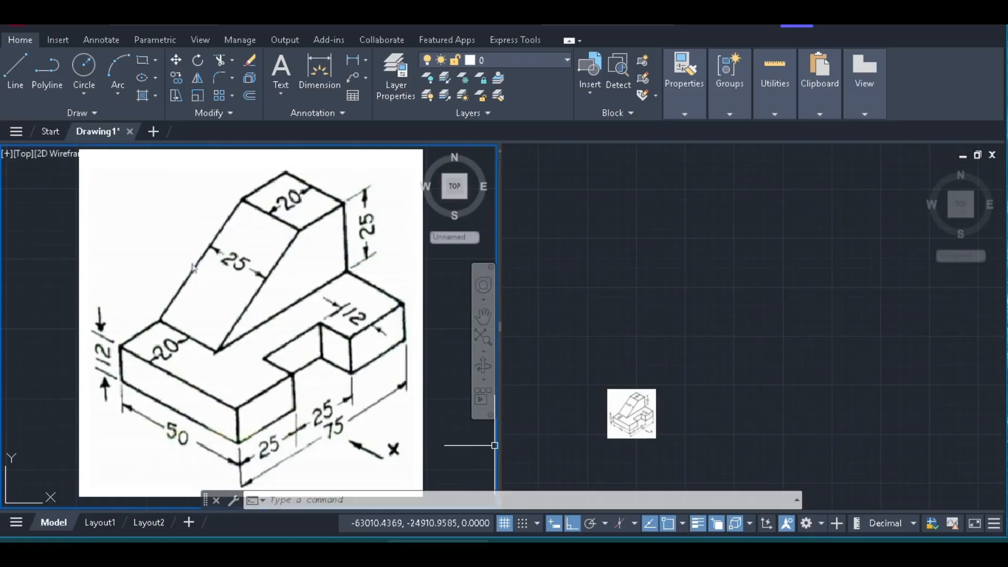
{"action": "left_click_drag", "start_coordinate": [501, 450], "coordinate": [435, 450]}
{"action": "left_click", "coordinate": [607, 327]}
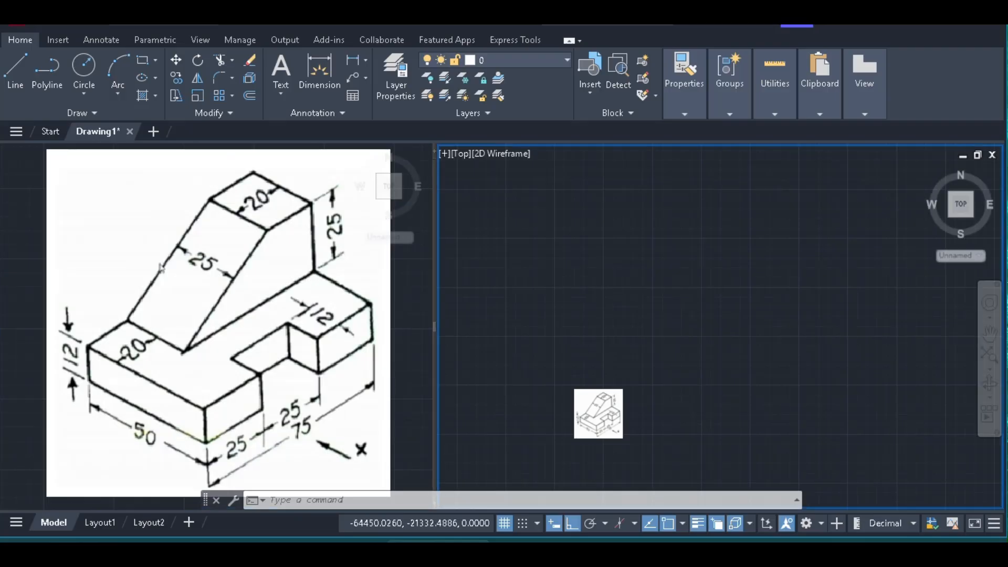
{"action": "scroll", "coordinate": [580, 304], "scroll_direction": "down", "scroll_amount": 4}
{"action": "scroll", "coordinate": [595, 325], "scroll_direction": "up", "scroll_amount": 6}
{"action": "scroll", "coordinate": [509, 354], "scroll_direction": "down", "scroll_amount": 5}
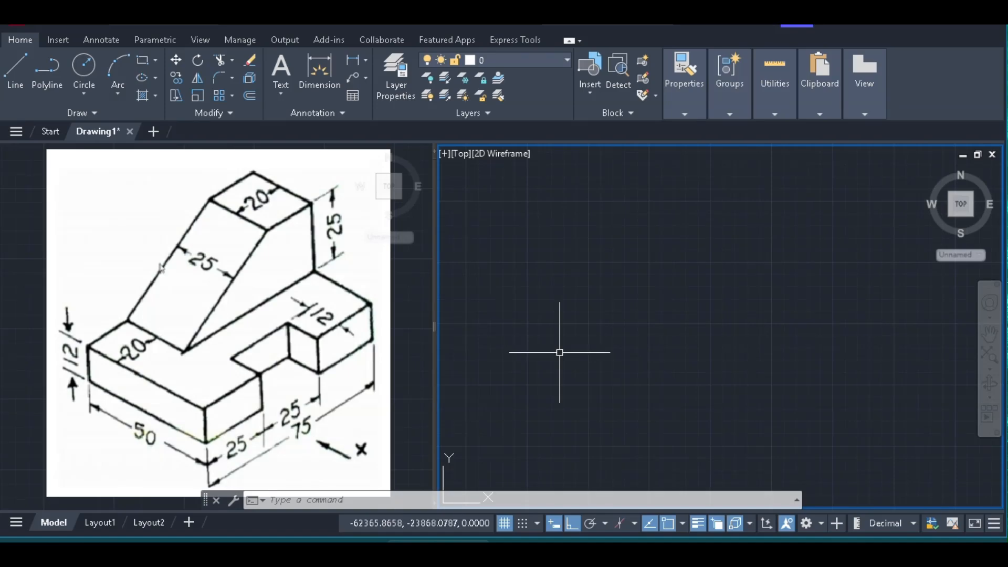
Step: Turn on isometric drafting and cycle through the isoplanes, ending on the Left isoplane
{"action": "left_click", "coordinate": [620, 524]}
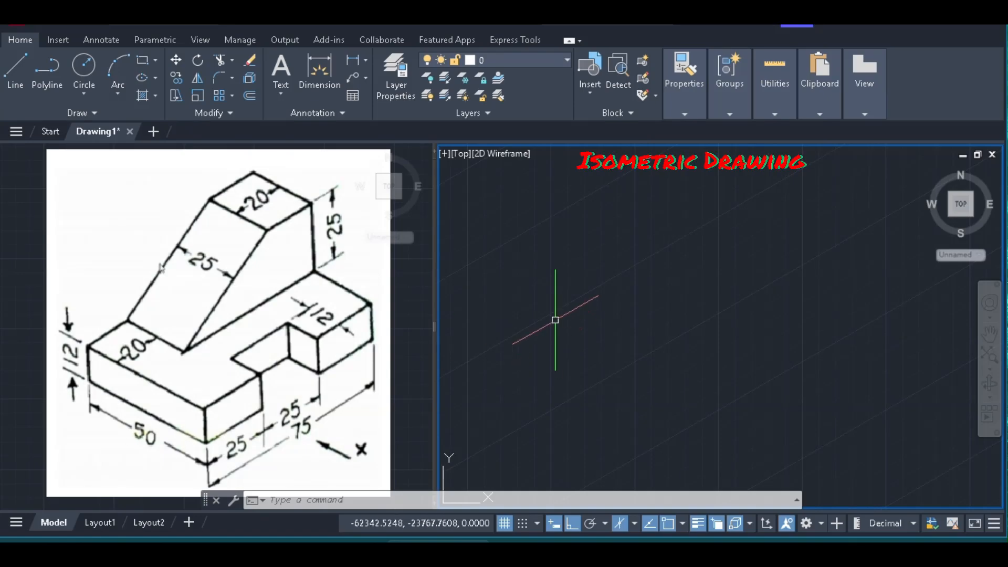
{"action": "key", "text": "F5"}
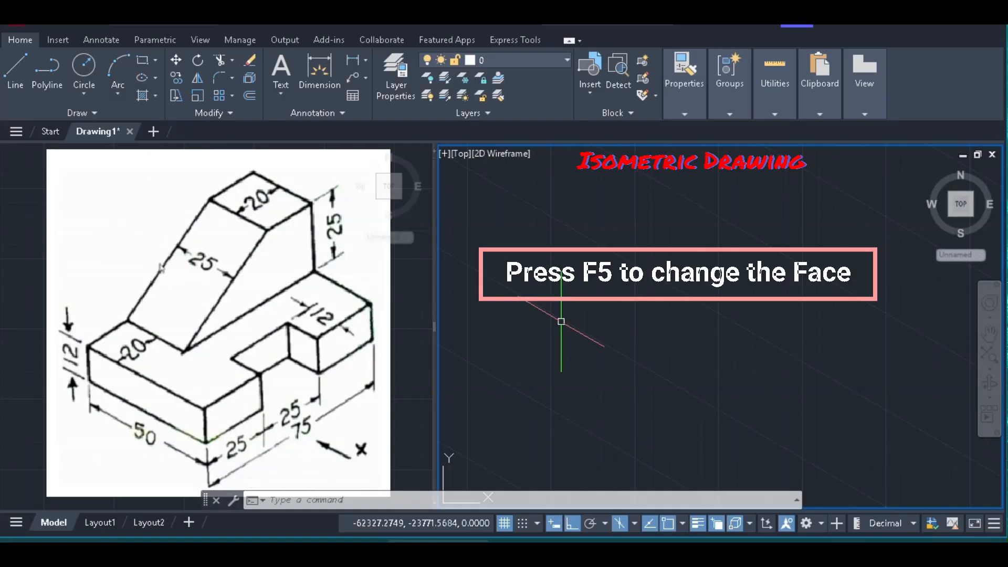
{"action": "key", "text": "F5"}
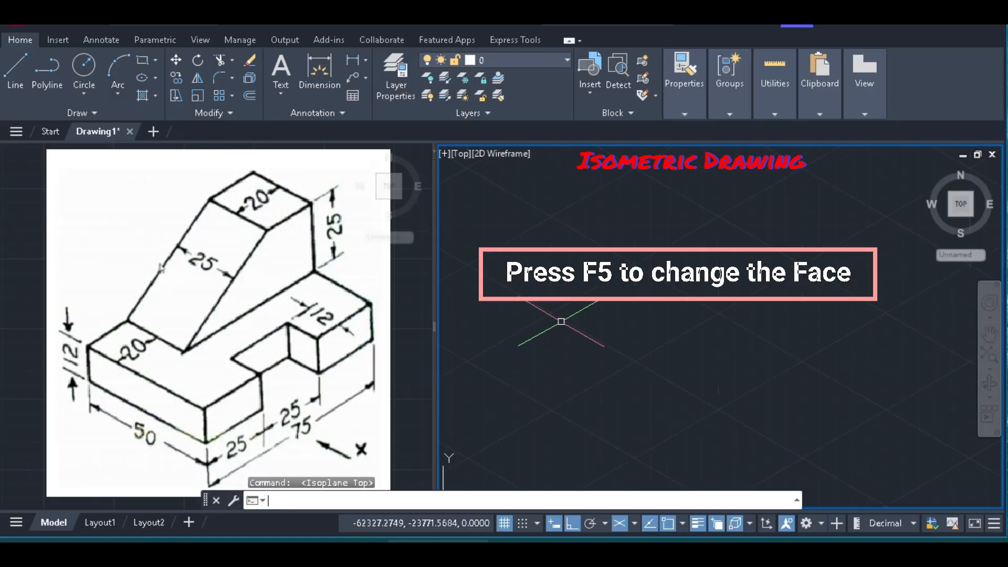
{"action": "key", "text": "F5"}
{"action": "key", "text": "F5"}
{"action": "key", "text": "F5"}
{"action": "key", "text": "F5"}
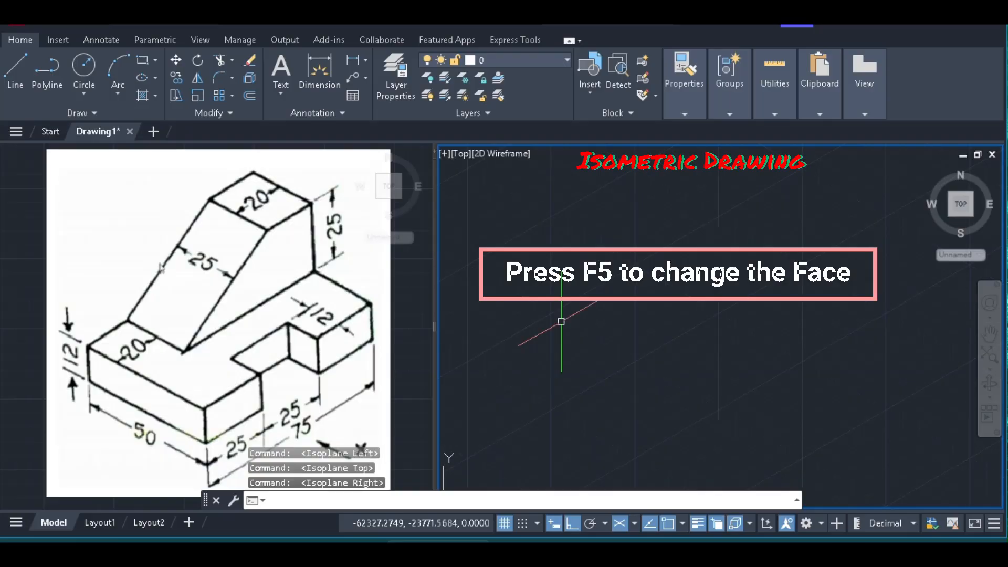
{"action": "key", "text": "F5"}
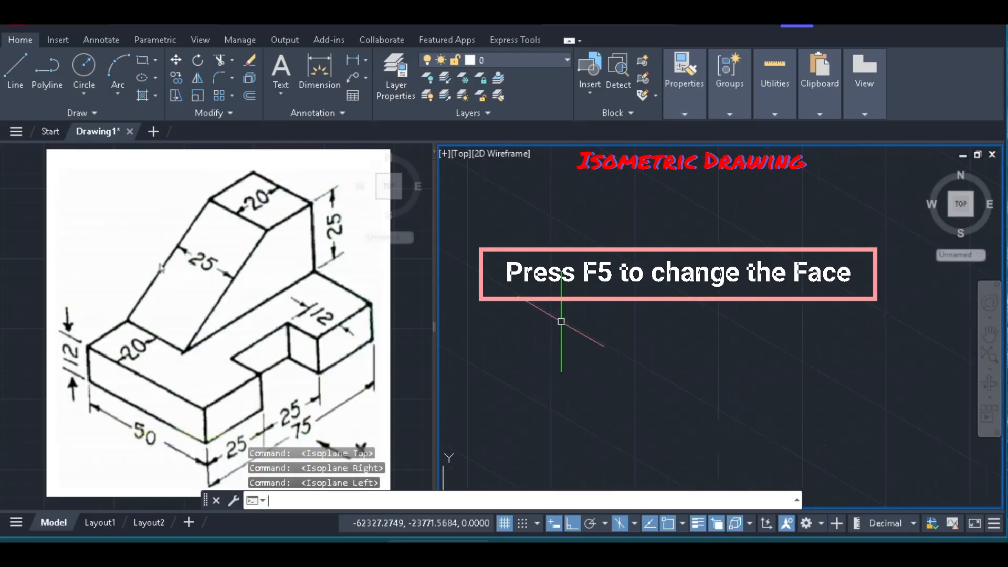
Step: Draw a 50-unit line sloping down at 330° as the bottom edge of the base's 50 by 12 end face
{"action": "type", "text": "l"}
{"action": "key", "text": "Return"}
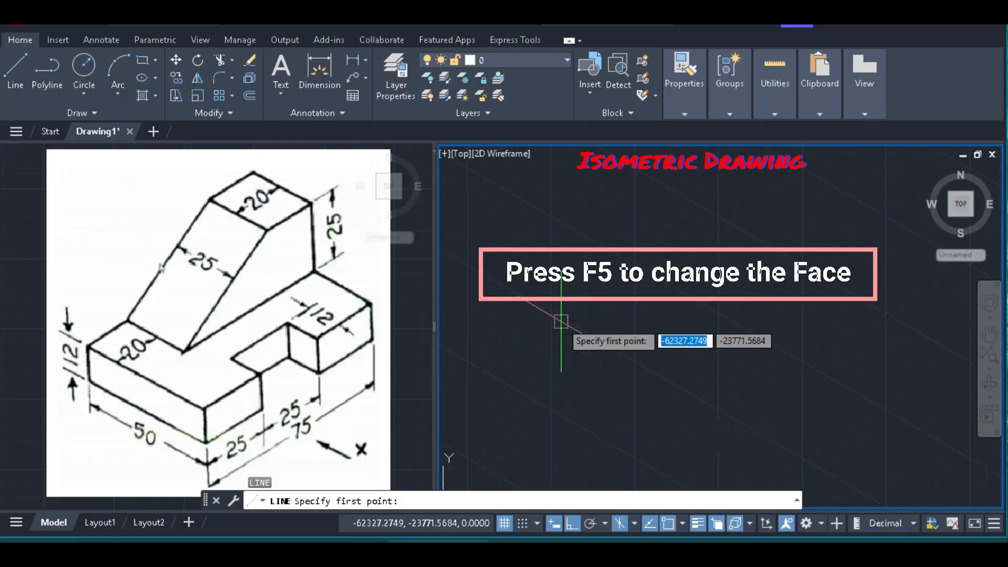
{"action": "left_click", "coordinate": [560, 331]}
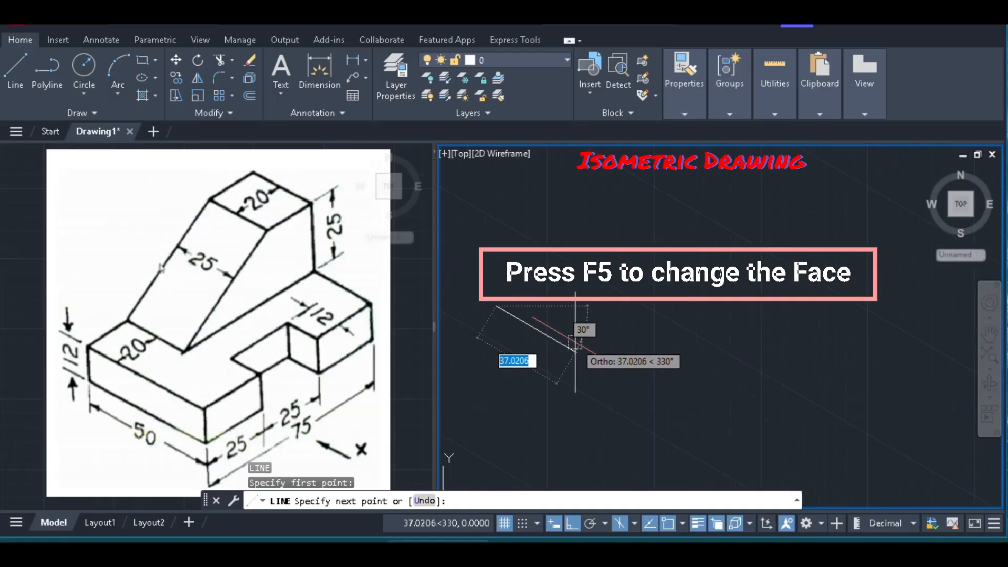
{"action": "type", "text": "50"}
{"action": "key", "text": "Return"}
{"action": "key", "text": "Return"}
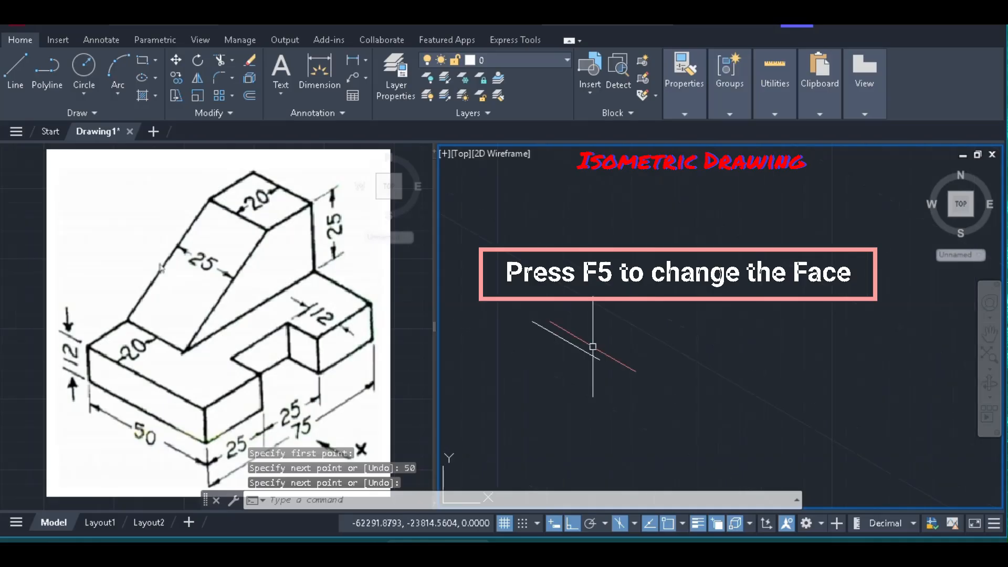
Step: Complete the base's end face from the line's lower end with segments 12 up, 50 back at 150° and 12 down
{"action": "scroll", "coordinate": [511, 315], "scroll_direction": "up", "scroll_amount": 2}
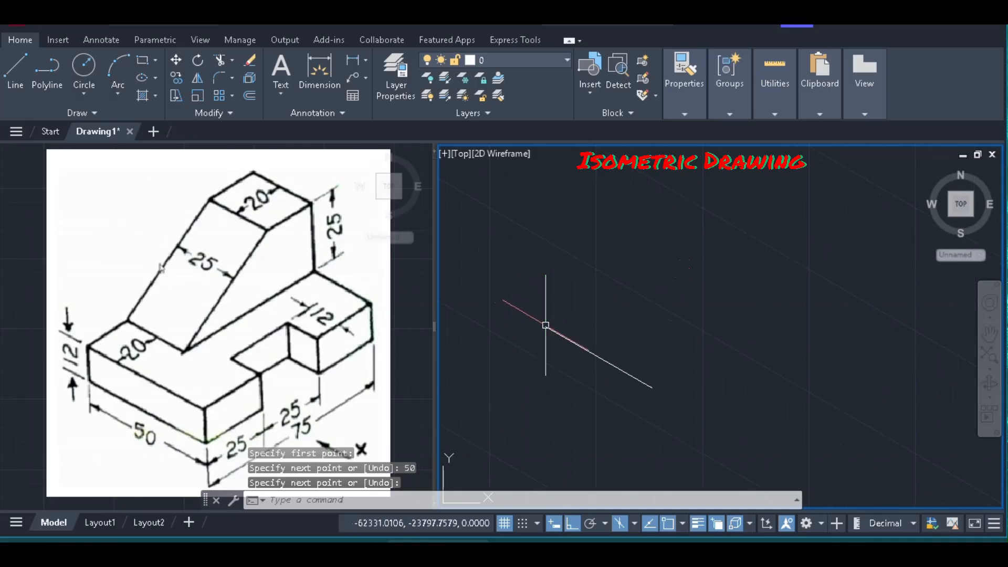
{"action": "type", "text": "l"}
{"action": "key", "text": "Return"}
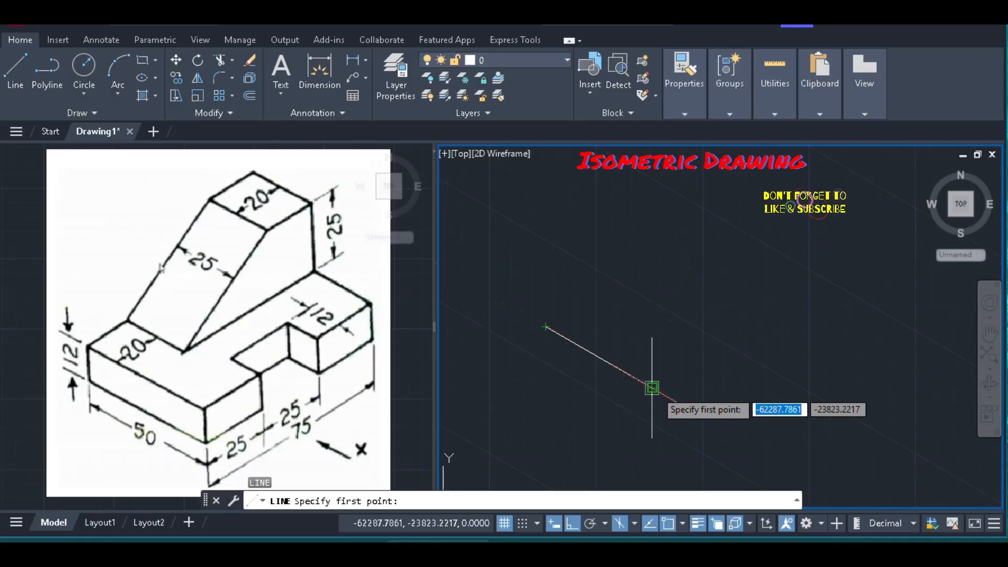
{"action": "left_click", "coordinate": [653, 387]}
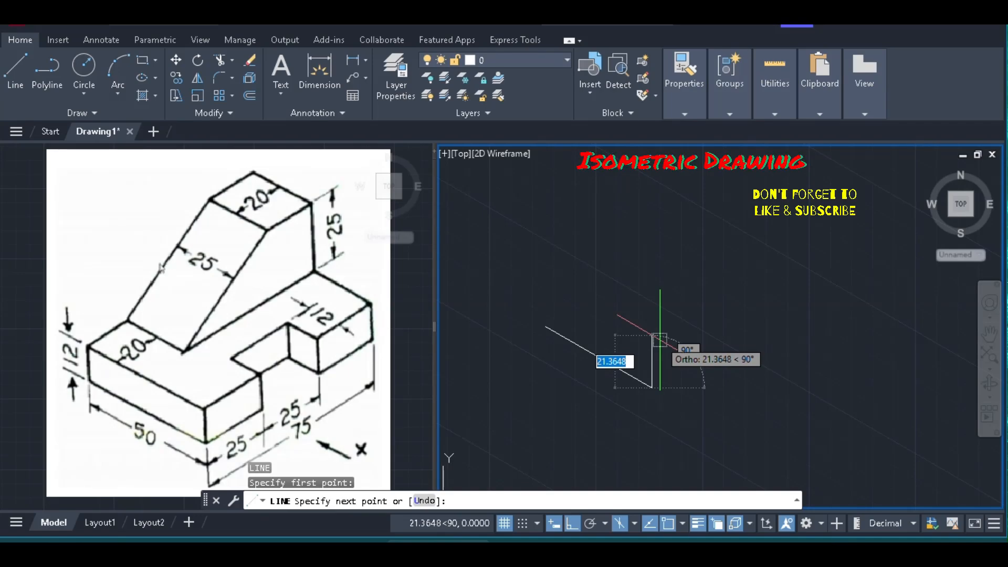
{"action": "type", "text": "12"}
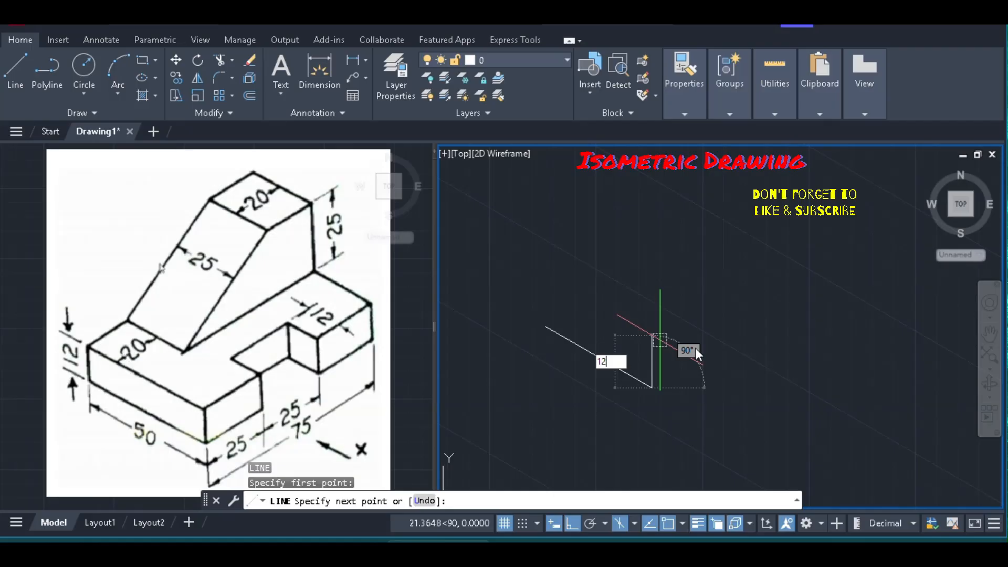
{"action": "key", "text": "Return"}
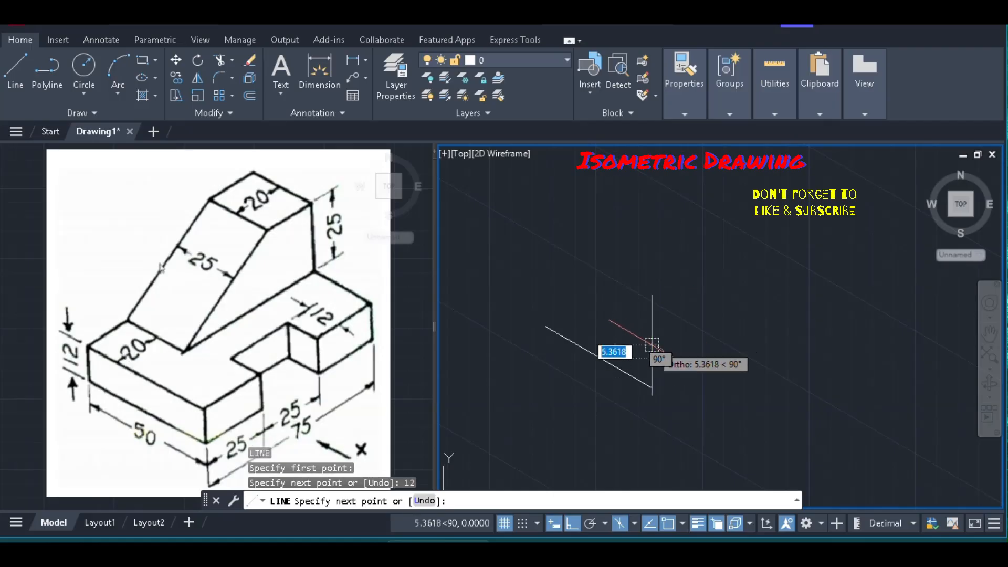
{"action": "type", "text": "5"}
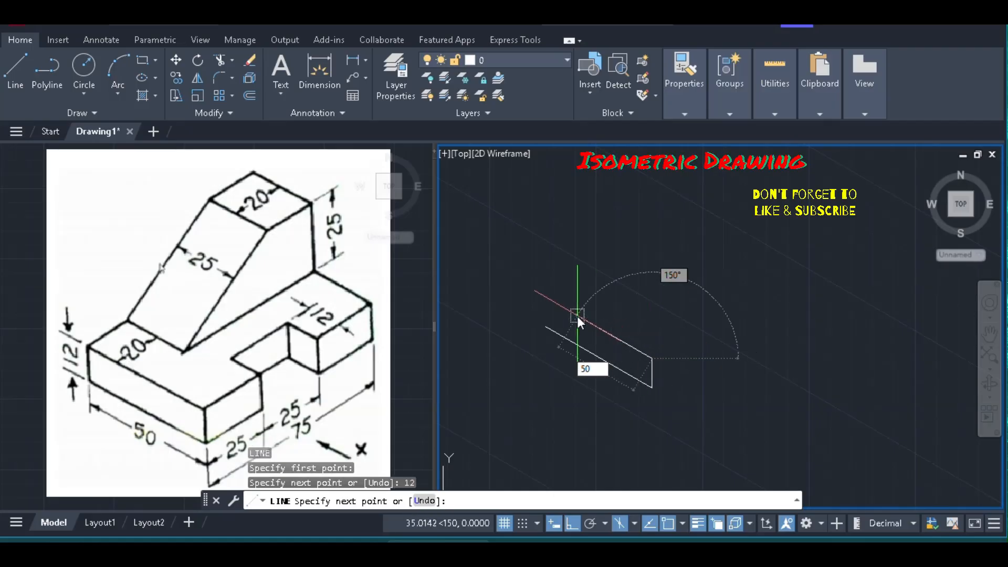
{"action": "type", "text": "0"}
{"action": "key", "text": "Return"}
{"action": "type", "text": "12"}
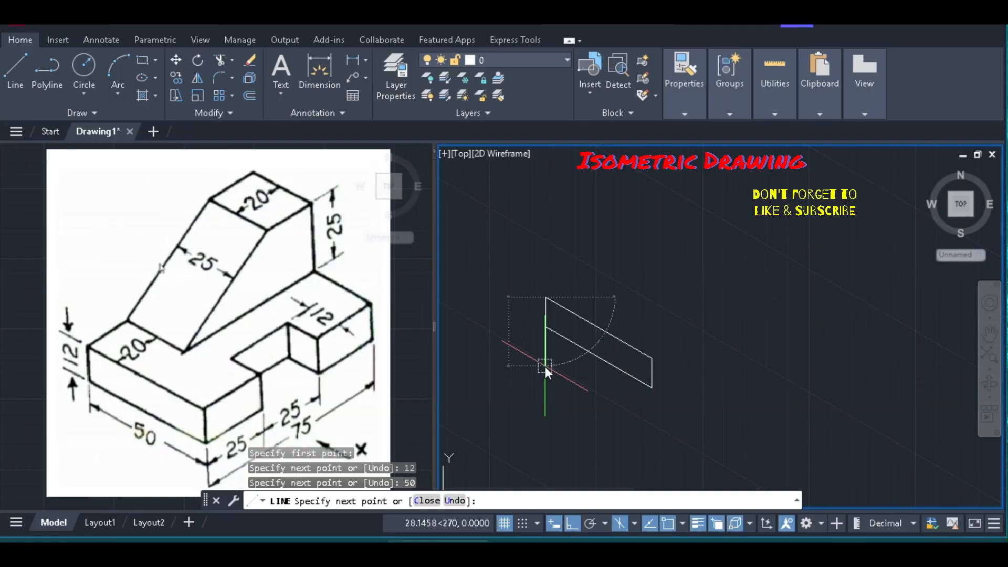
{"action": "key", "text": "Return"}
{"action": "key", "text": "Return"}
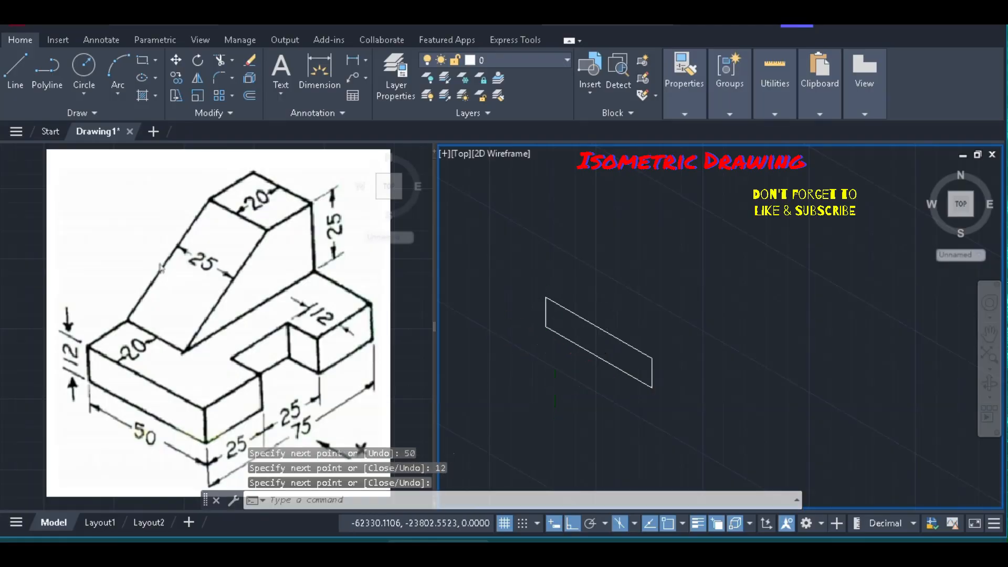
Step: Draw a 25-unit line at 30° from the end face's lower front corner in the Top isoplane
{"action": "scroll", "coordinate": [556, 342], "scroll_direction": "down", "scroll_amount": 2}
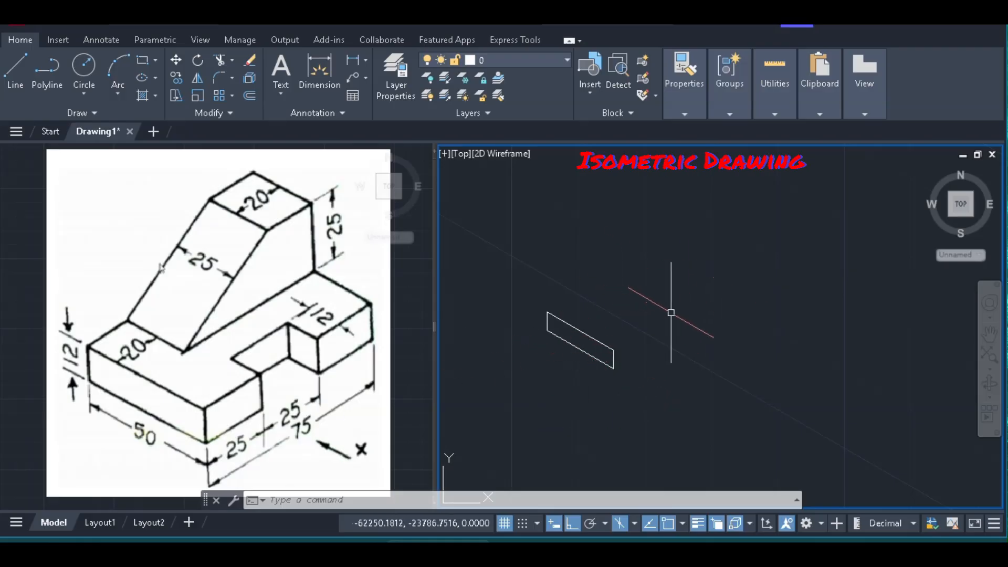
{"action": "key", "text": "F5"}
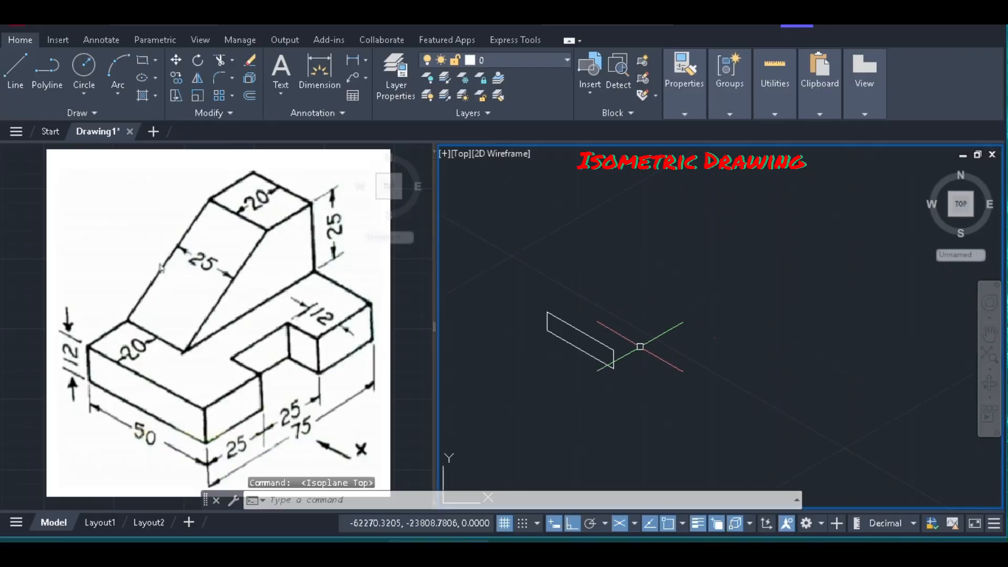
{"action": "type", "text": "l"}
{"action": "key", "text": "Return"}
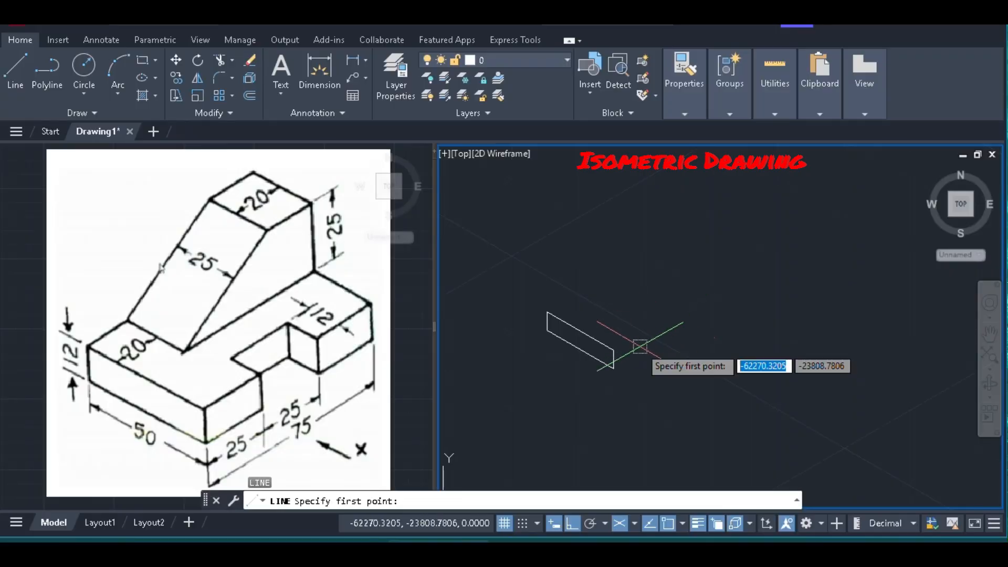
{"action": "left_click", "coordinate": [611, 368]}
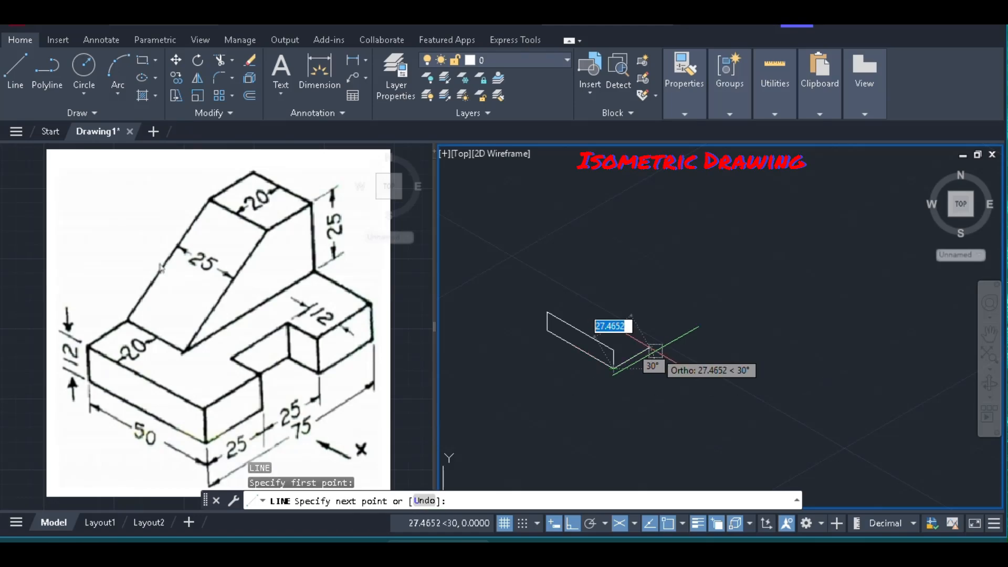
{"action": "type", "text": "25"}
{"action": "key", "text": "Return"}
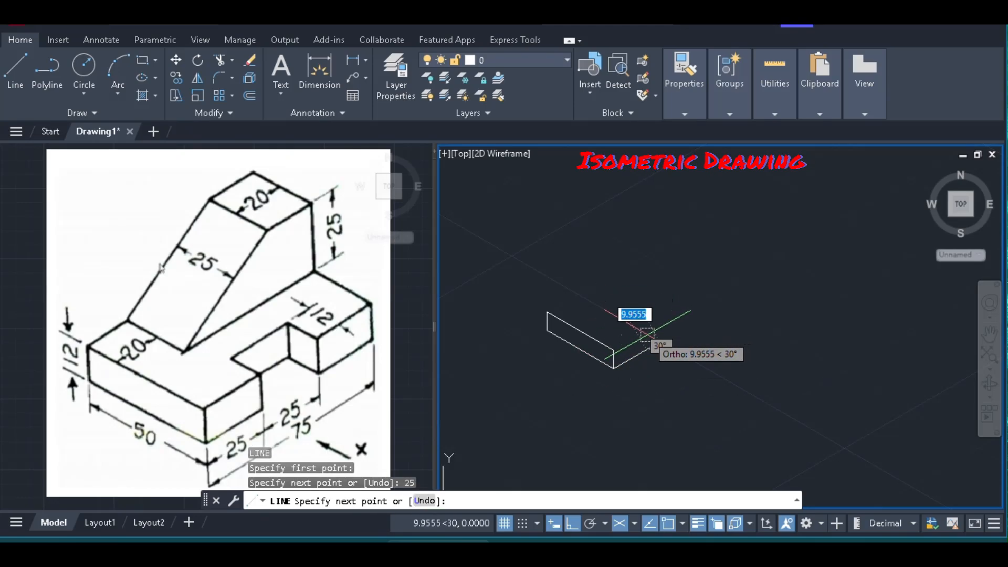
Step: Complete the 25 by 12 side face in the Right isoplane with a 12-unit vertical and a top edge back to the end face's upper corner
{"action": "key", "text": "F5"}
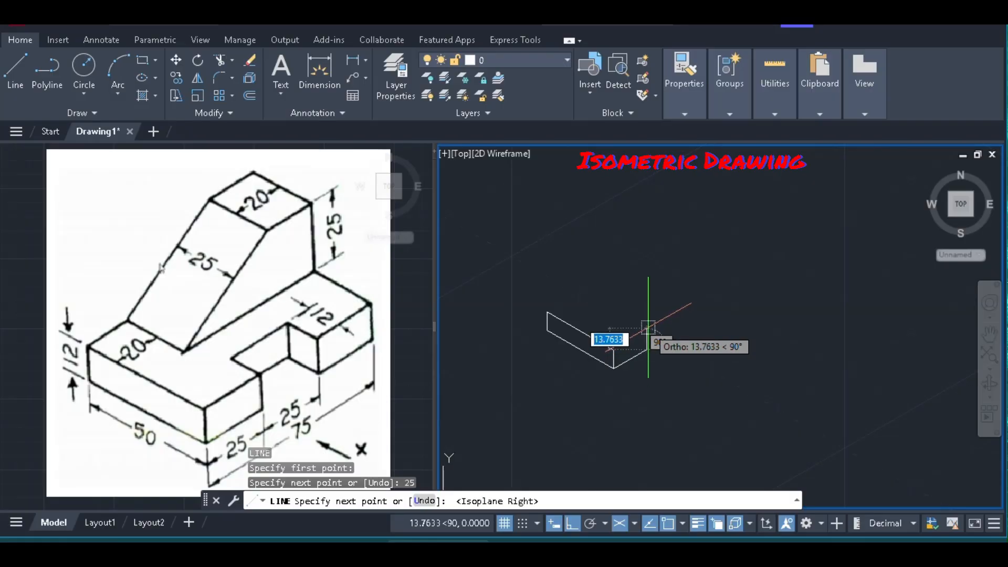
{"action": "type", "text": "12"}
{"action": "key", "text": "Return"}
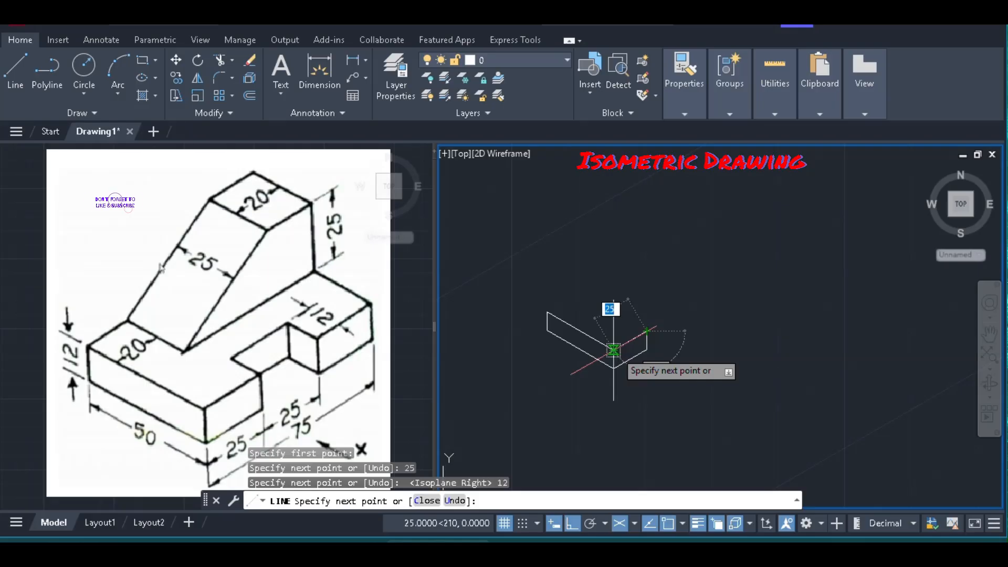
{"action": "left_click", "coordinate": [614, 349]}
{"action": "key", "text": "Return"}
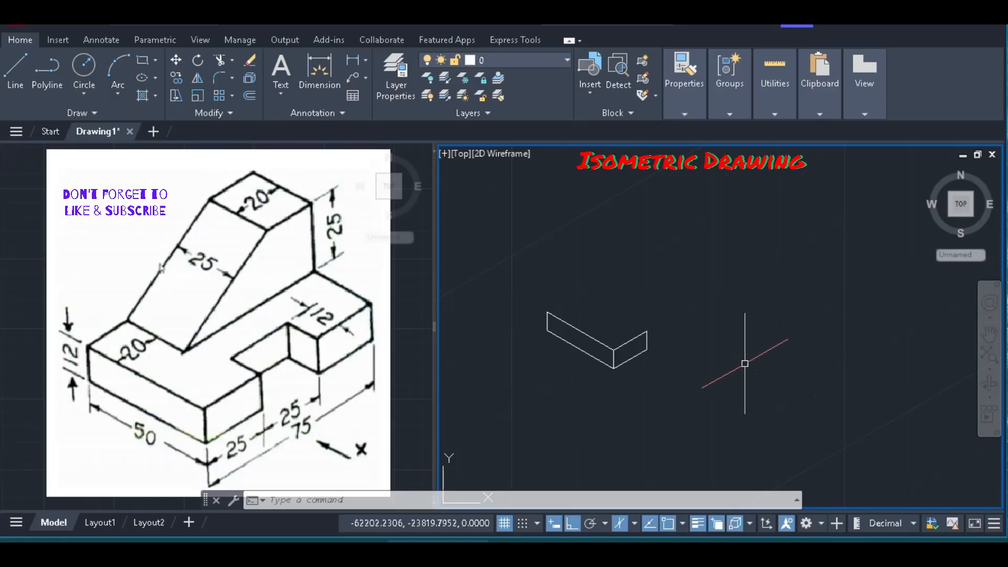
Step: Outline the notch's upper edges from the side face's upper far corner with segments 12 at 150°, 25 at 30° and 12 at 330°
{"action": "type", "text": "l"}
{"action": "key", "text": "Return"}
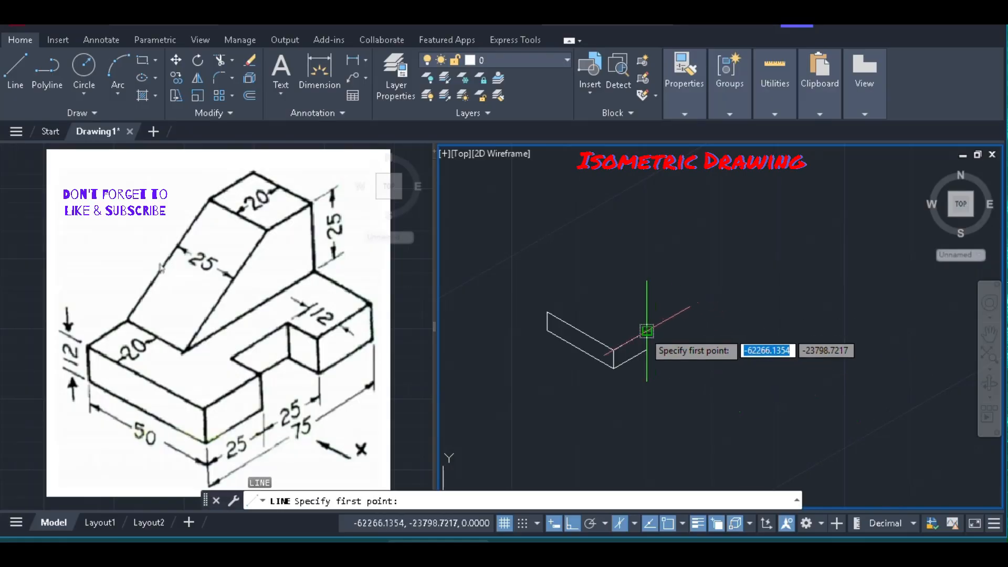
{"action": "left_click", "coordinate": [646, 331]}
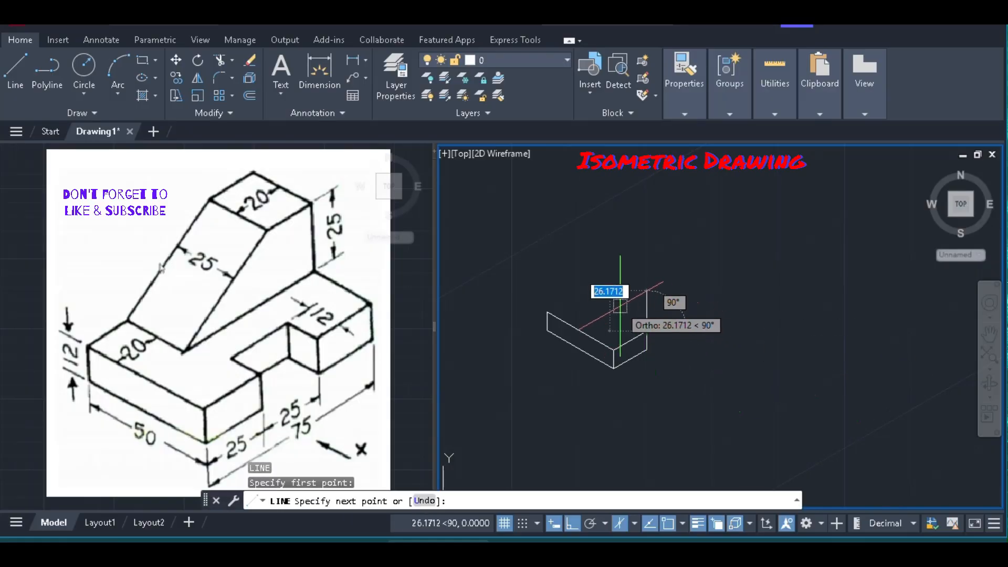
{"action": "key", "text": "F5"}
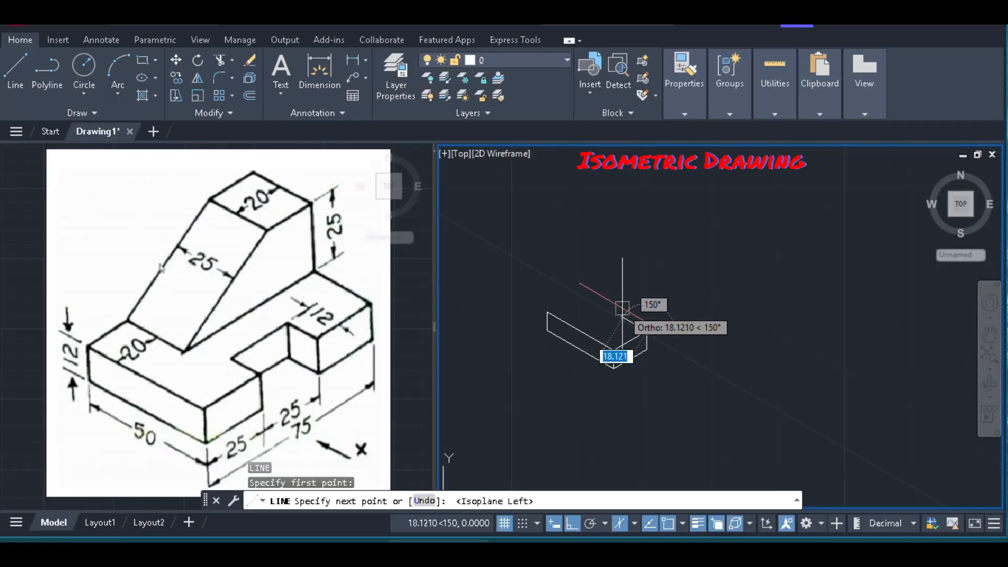
{"action": "type", "text": "12"}
{"action": "key", "text": "Return"}
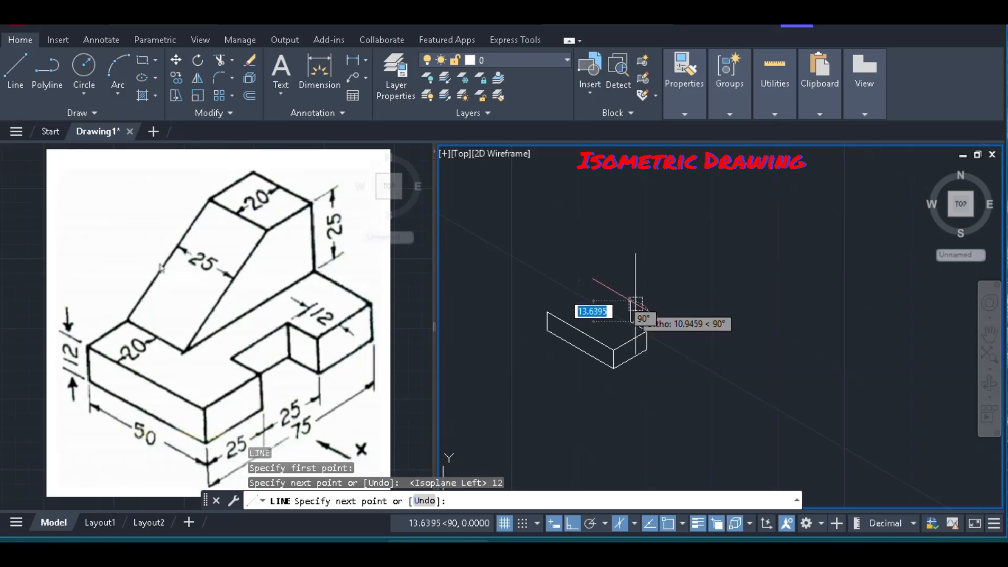
{"action": "key", "text": "F5"}
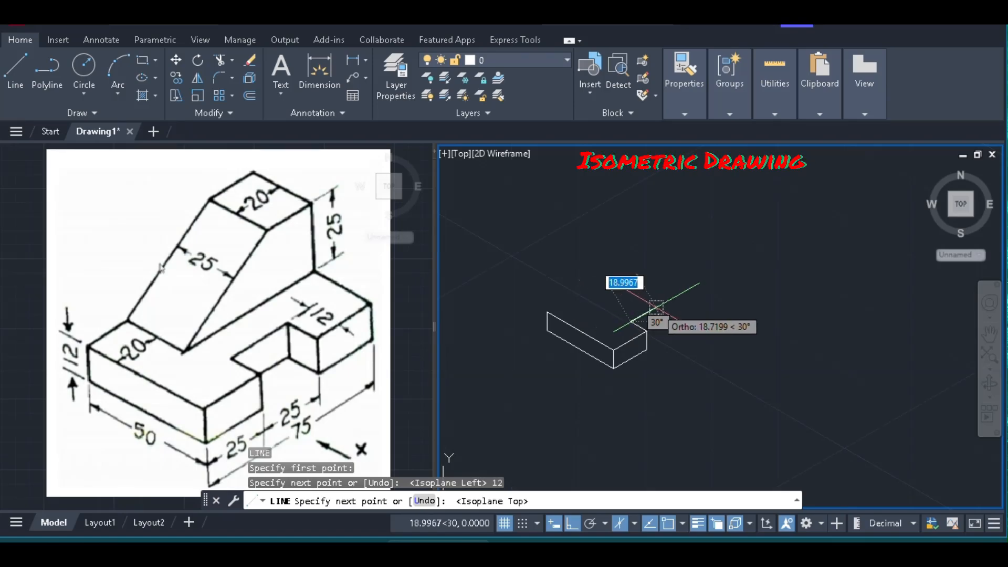
{"action": "type", "text": "25"}
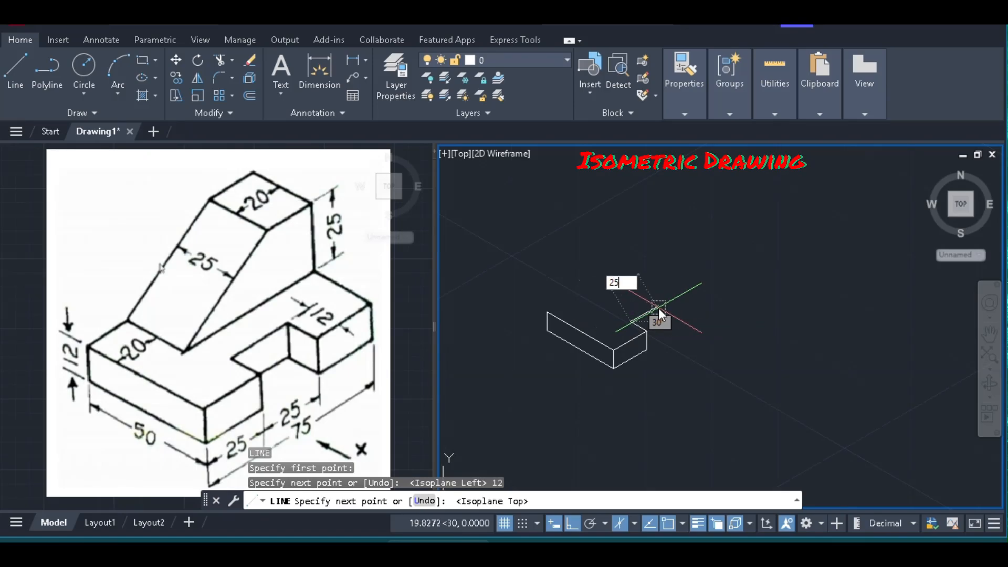
{"action": "key", "text": "Return"}
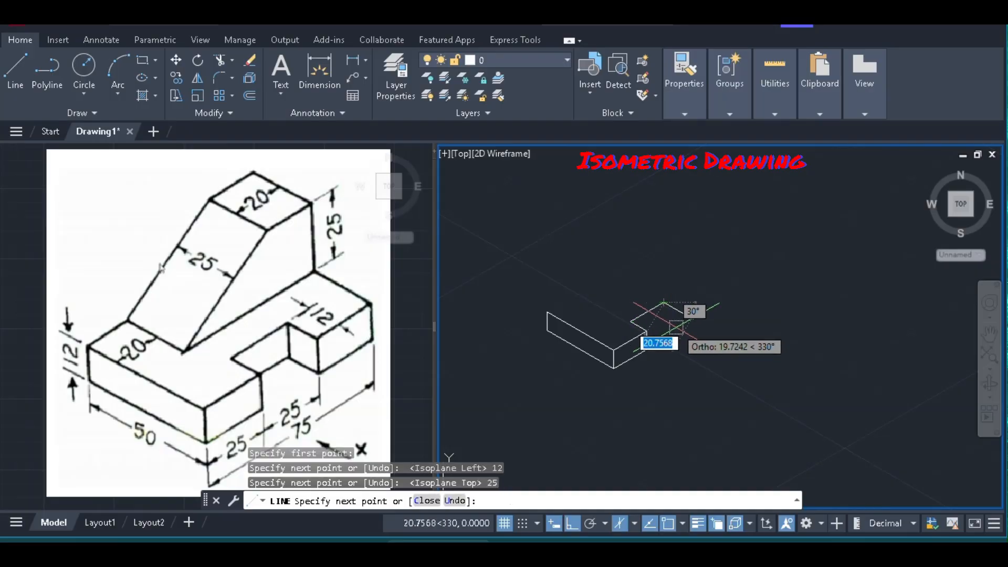
{"action": "type", "text": "12"}
{"action": "key", "text": "Return"}
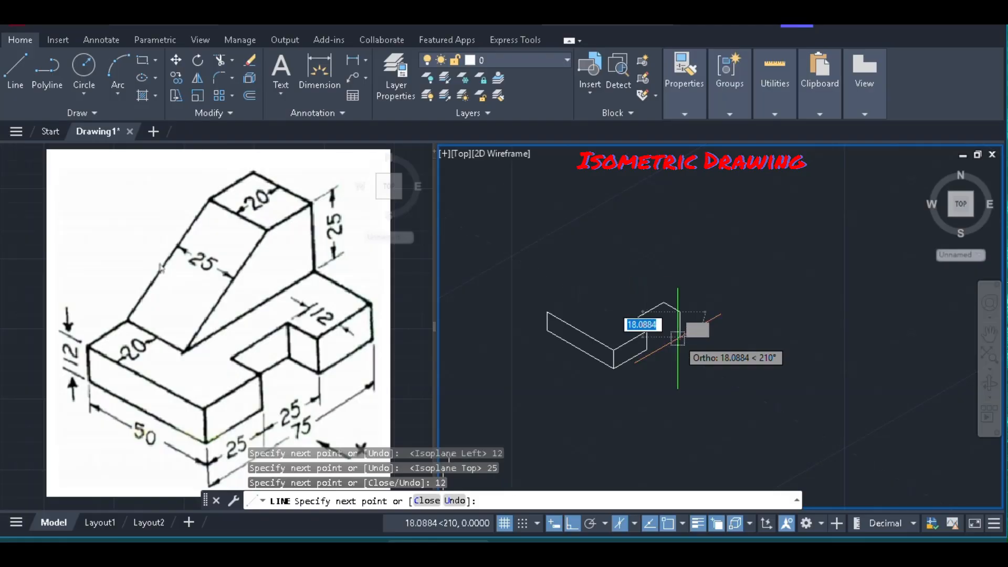
Step: Draw the notch's far wall with segments 12 down and 12 back at 150°, closing up to the notch's inner upper corner
{"action": "key", "text": "F5"}
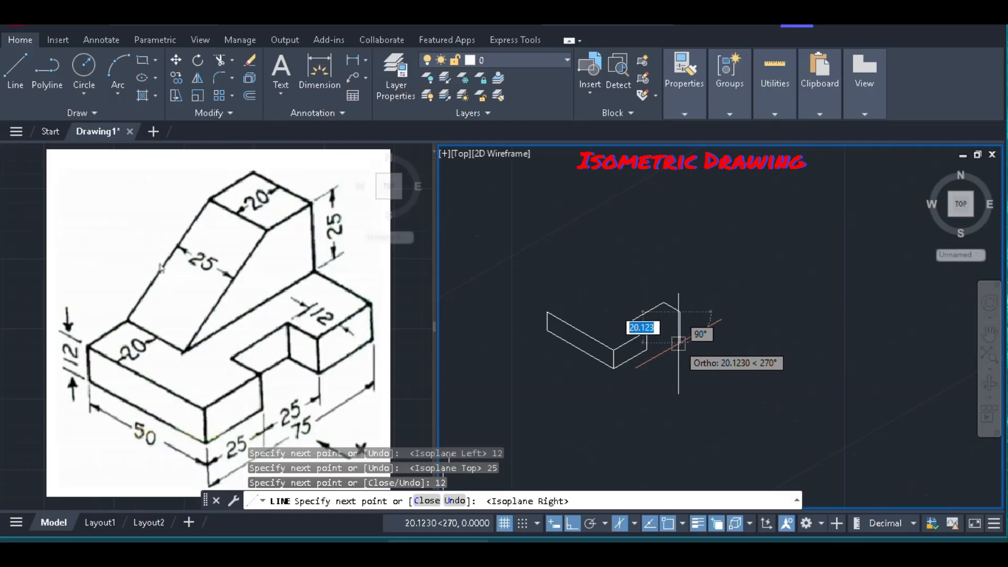
{"action": "type", "text": "12"}
{"action": "key", "text": "Return"}
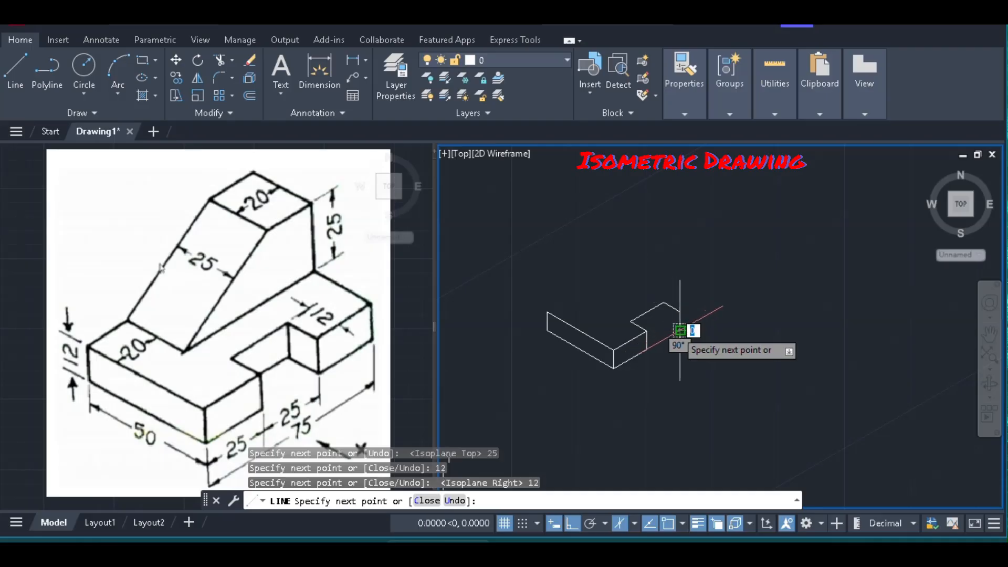
{"action": "key", "text": "F5"}
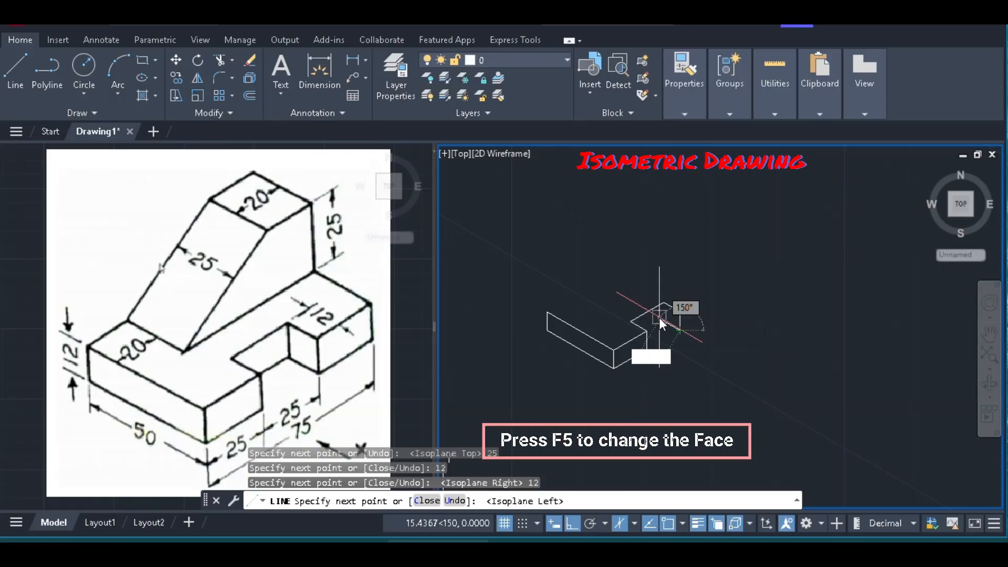
{"action": "type", "text": "12"}
{"action": "key", "text": "Return"}
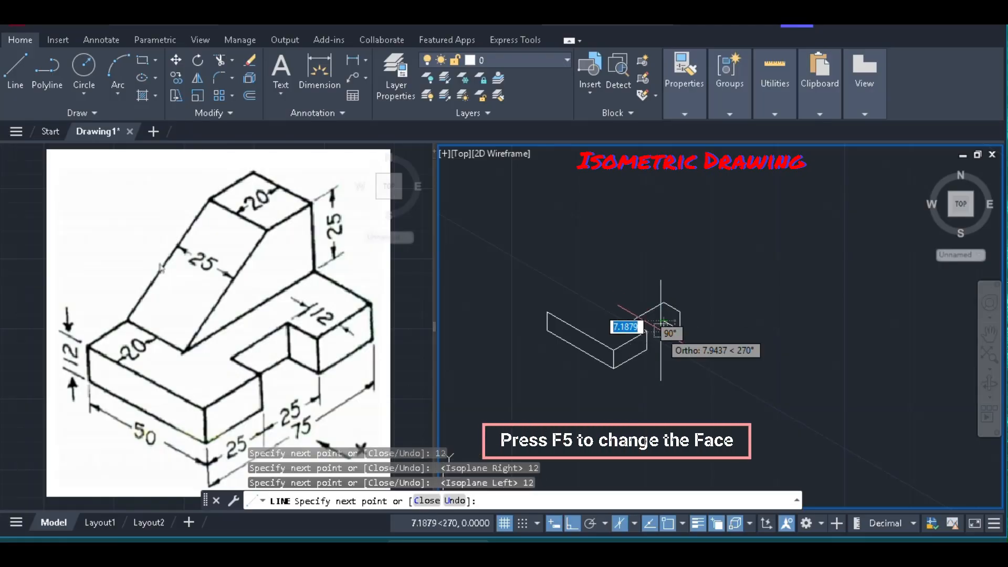
{"action": "left_click", "coordinate": [664, 303]}
{"action": "key", "text": "Return"}
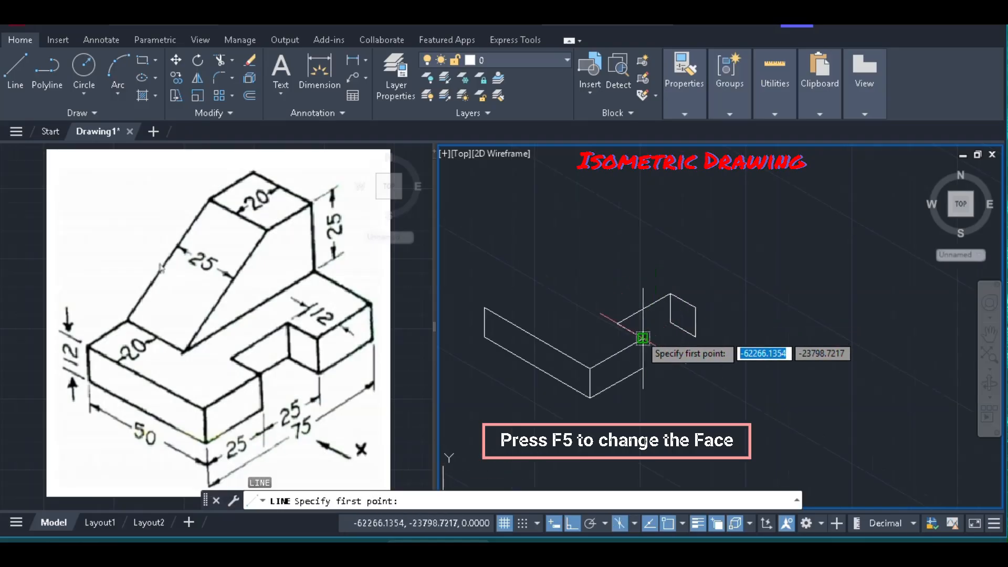
Step: Draw the notch's visible lower edge from the first side face's upper far corner to the inner lower corner of the far wall
{"action": "left_click", "coordinate": [642, 337]}
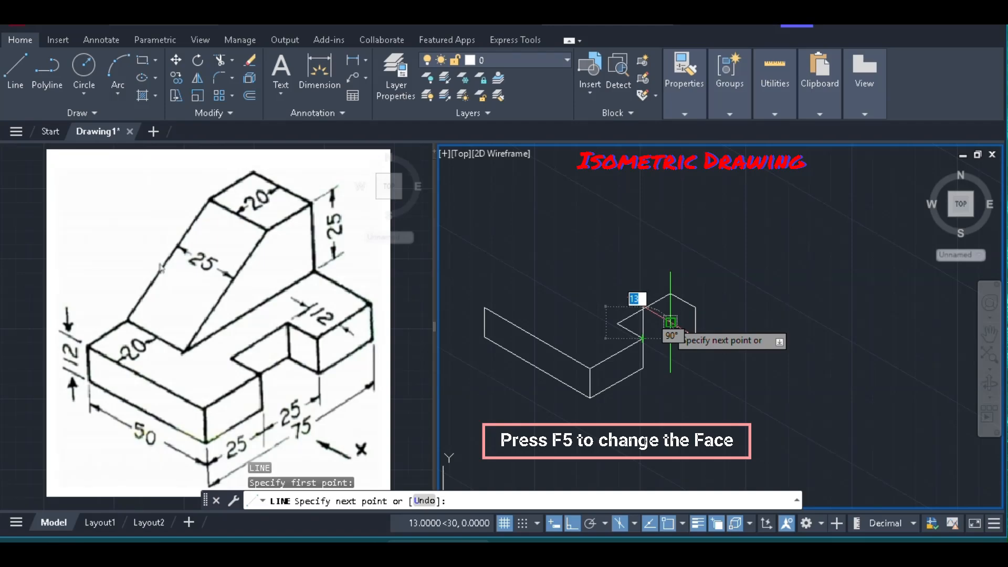
{"action": "left_click", "coordinate": [669, 322]}
{"action": "key", "text": "Return"}
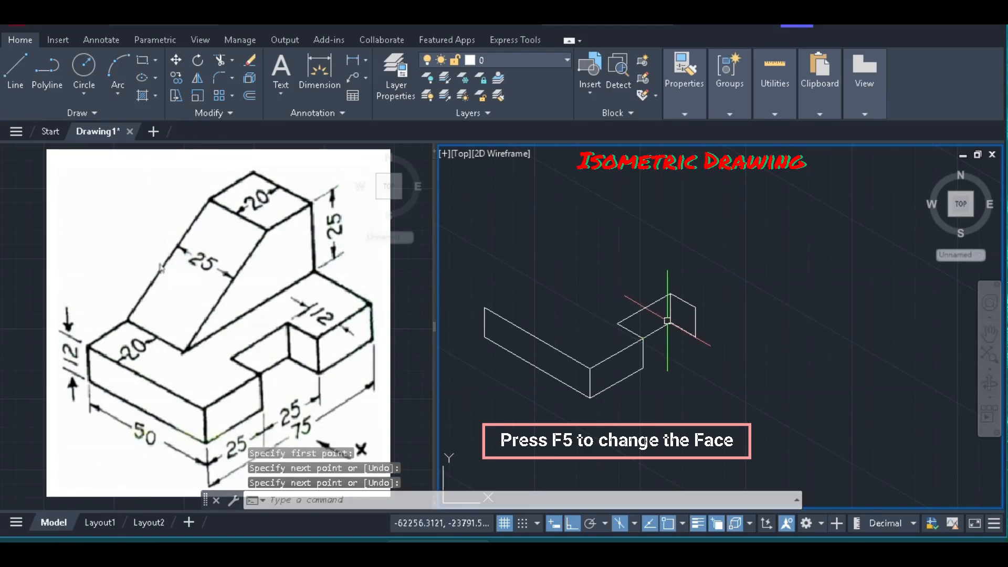
Step: Draw a 25-unit line at 30° in the Top isoplane from the upper outer corner of the notch's far wall
{"action": "scroll", "coordinate": [639, 315], "scroll_direction": "down", "scroll_amount": 2}
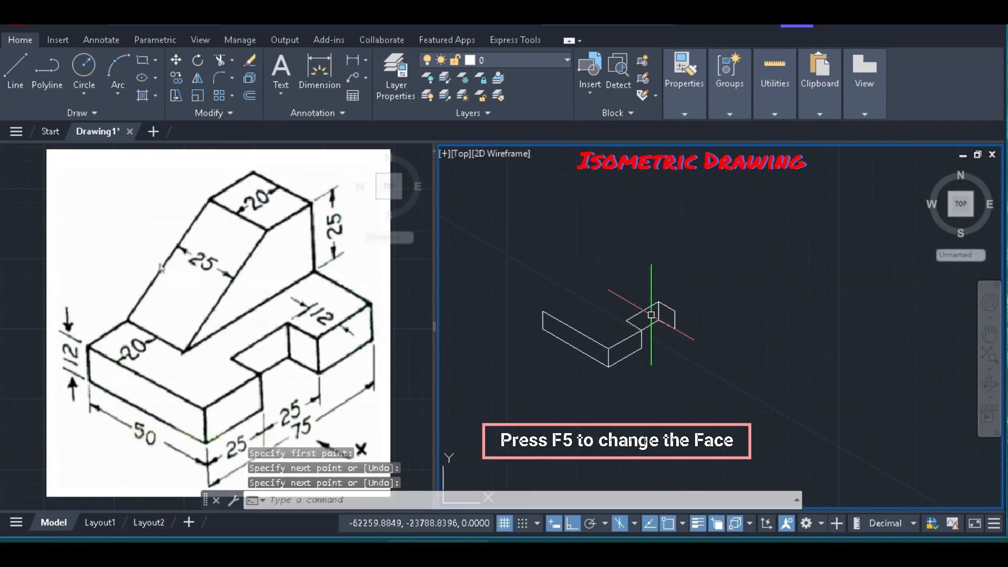
{"action": "key", "text": "F5"}
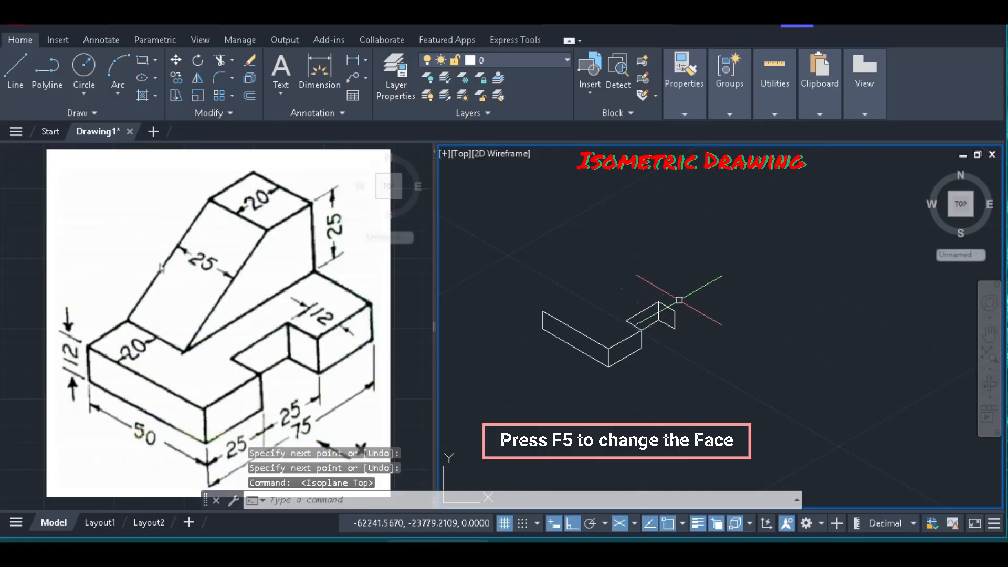
{"action": "scroll", "coordinate": [680, 299], "scroll_direction": "up", "scroll_amount": 2}
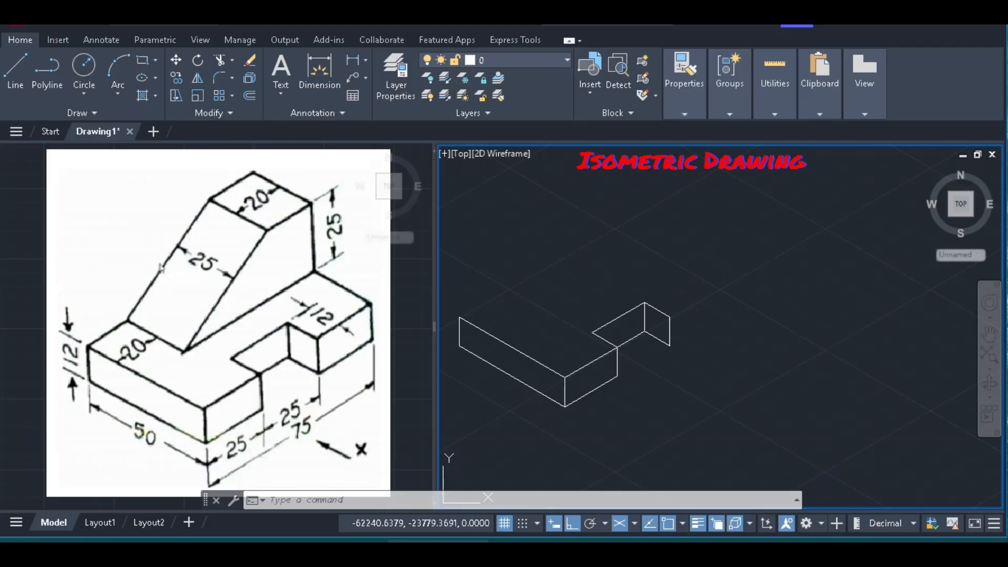
{"action": "type", "text": "l"}
{"action": "key", "text": "Return"}
{"action": "left_click", "coordinate": [669, 317]}
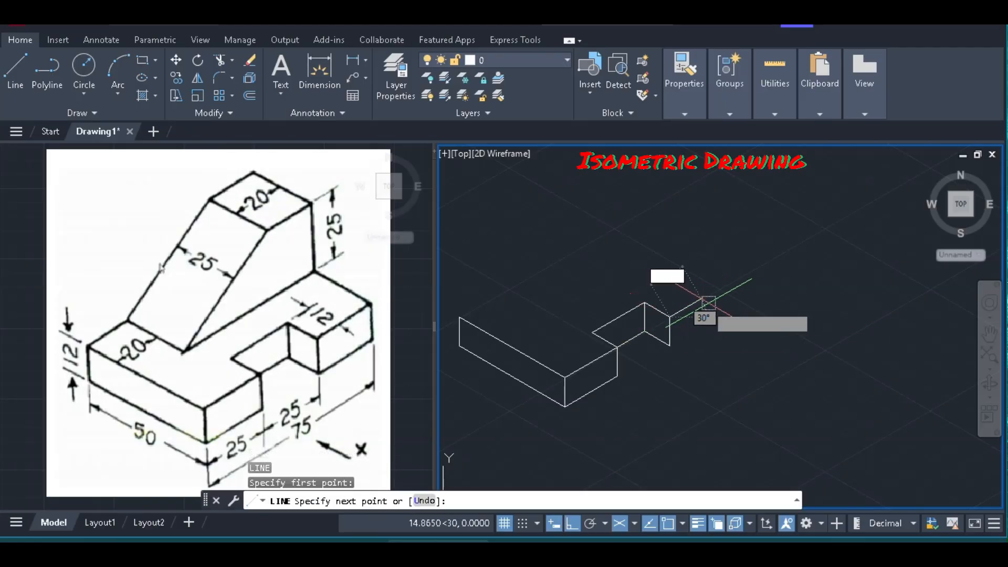
{"action": "type", "text": "25"}
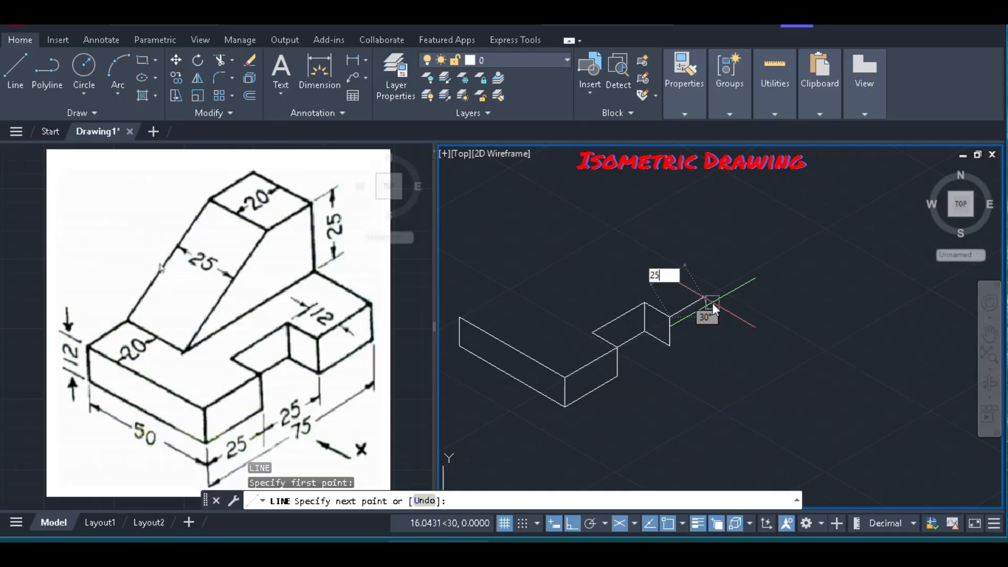
{"action": "key", "text": "Return"}
{"action": "key", "text": "Return"}
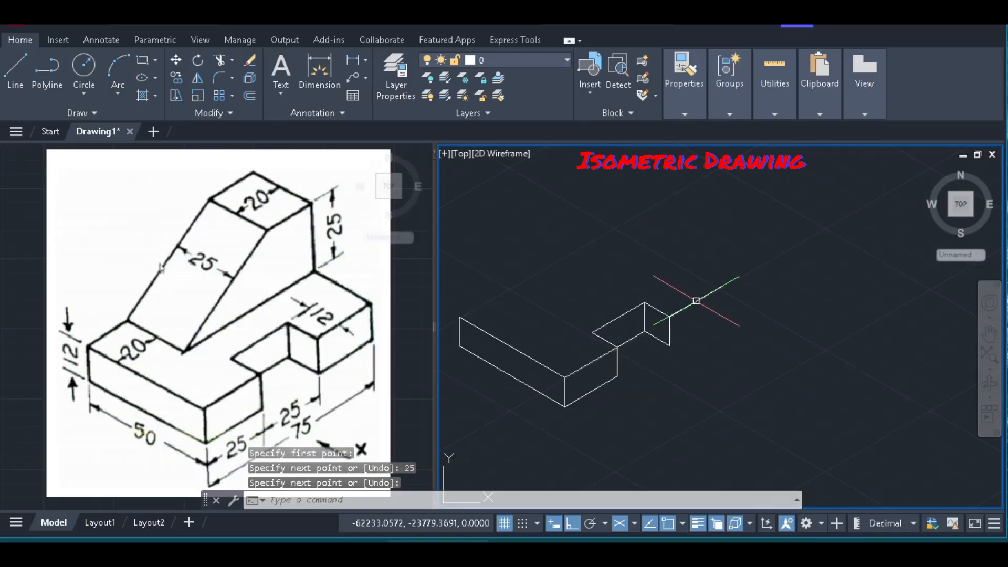
Step: Complete the second side face with a 25-unit lower edge at 30° and a vertical line joining the two far ends
{"action": "key", "text": "Return"}
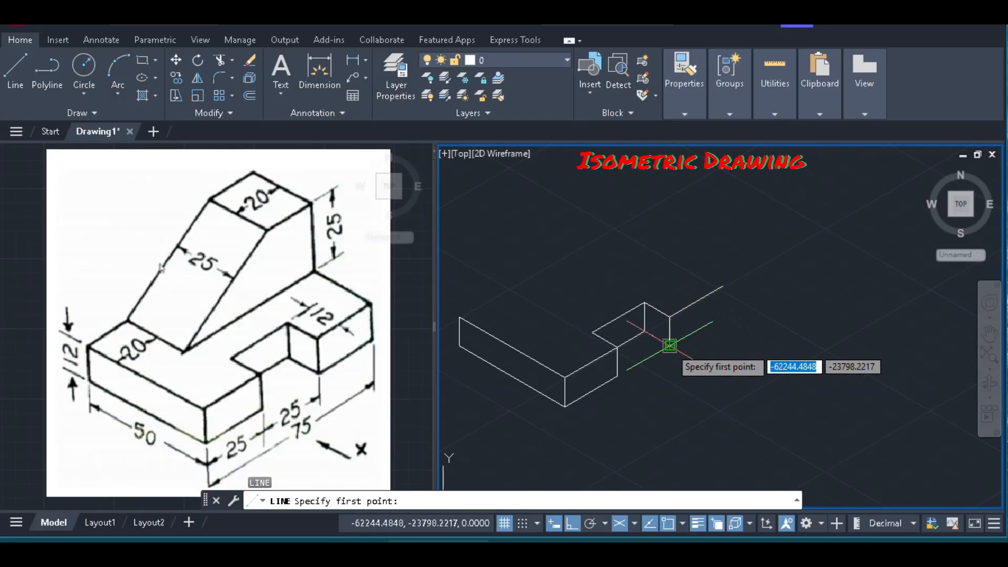
{"action": "left_click", "coordinate": [669, 345]}
{"action": "type", "text": "25"}
{"action": "key", "text": "Return"}
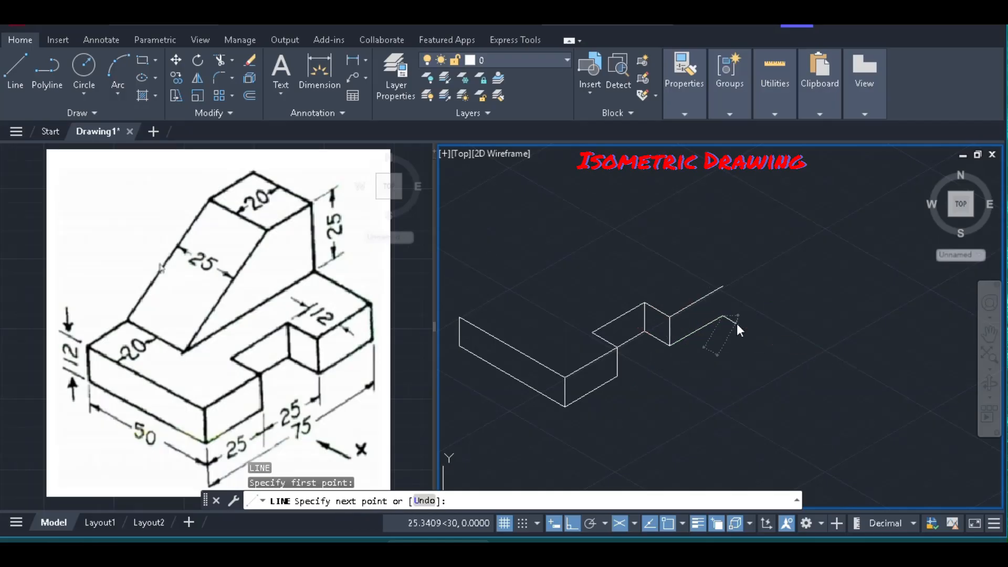
{"action": "key", "text": "Return"}
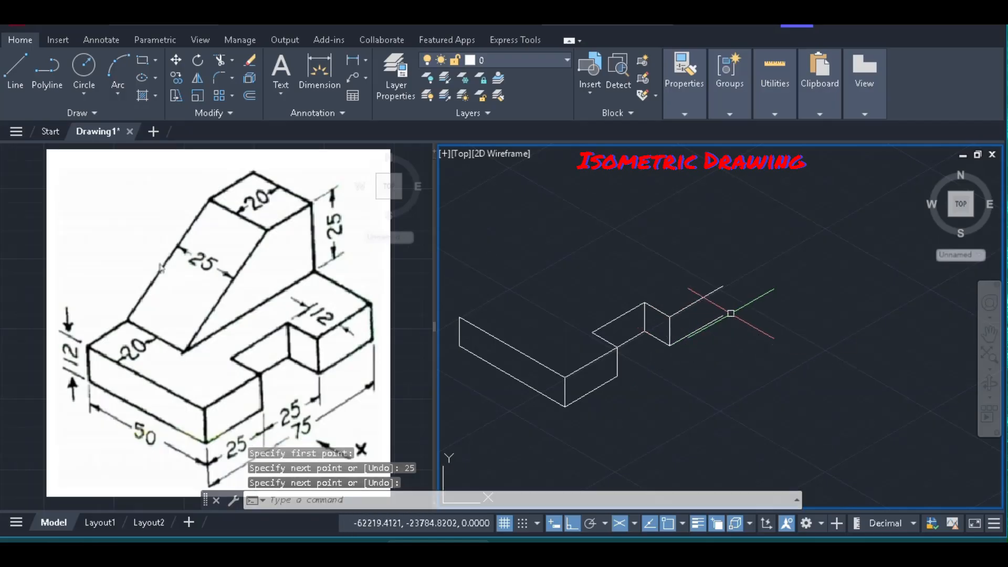
{"action": "key", "text": "Return"}
{"action": "left_click", "coordinate": [722, 286]}
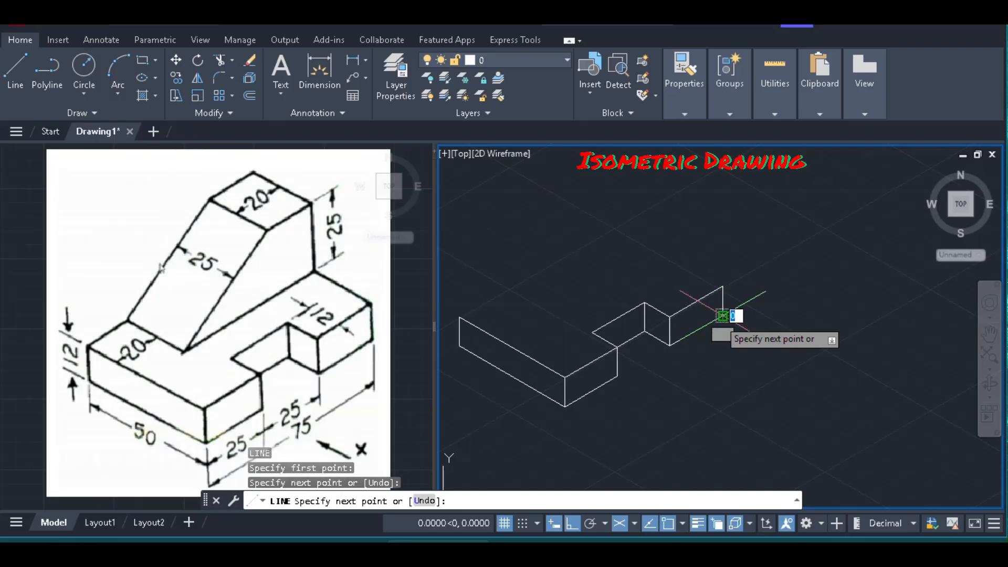
{"action": "left_click", "coordinate": [722, 315]}
{"action": "key", "text": "Return"}
{"action": "scroll", "coordinate": [724, 331], "scroll_direction": "down", "scroll_amount": 2}
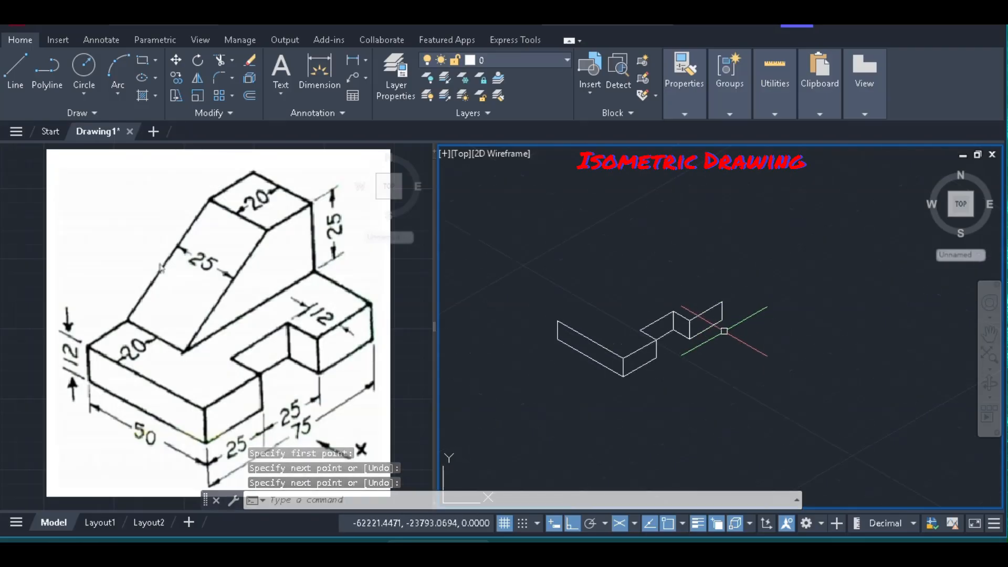
{"action": "type", "text": "l"}
{"action": "key", "text": "Return"}
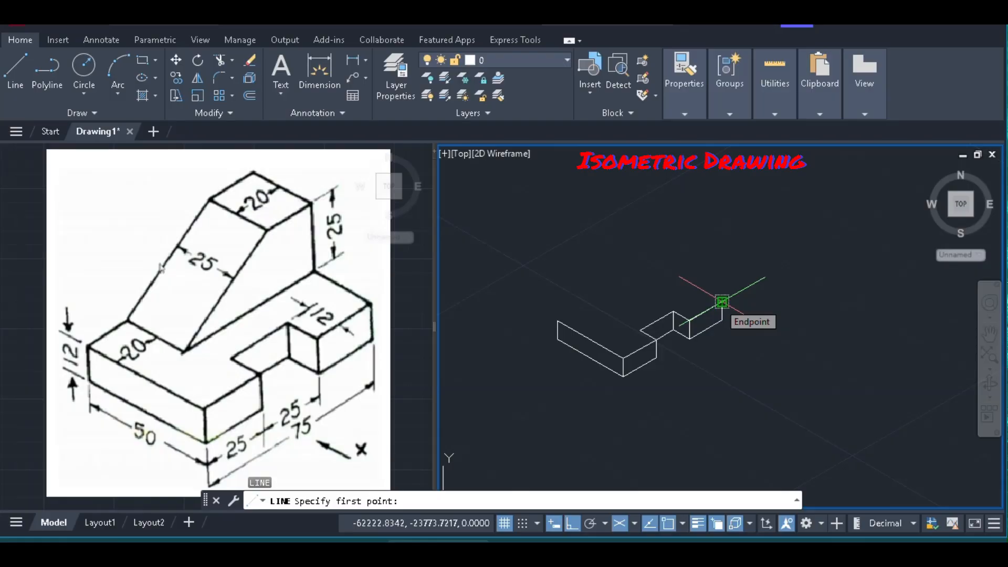
{"action": "key", "text": "Escape"}
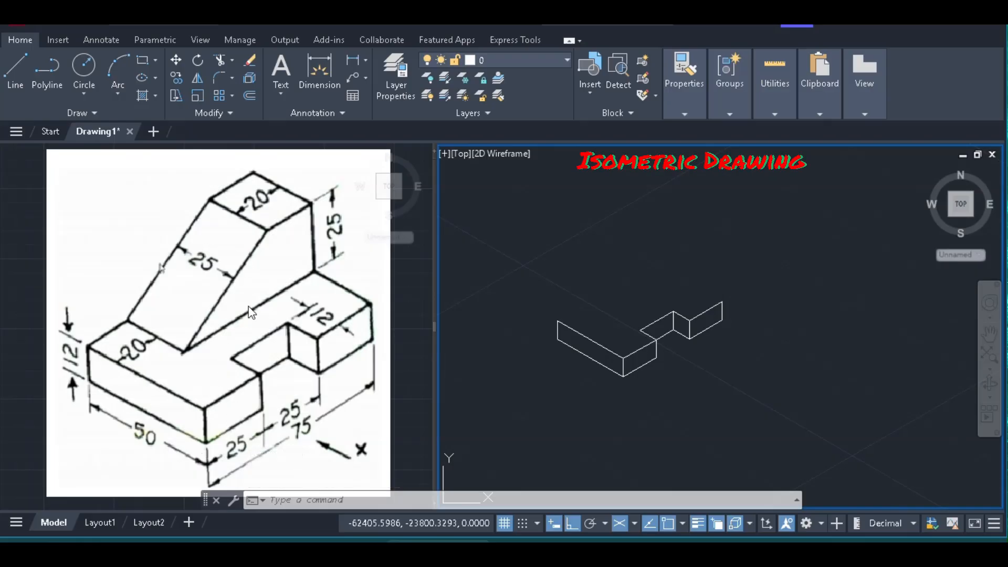
Step: Draw a 25-unit line at 150° from the upper far corner of the second side face
{"action": "type", "text": "l"}
{"action": "key", "text": "Return"}
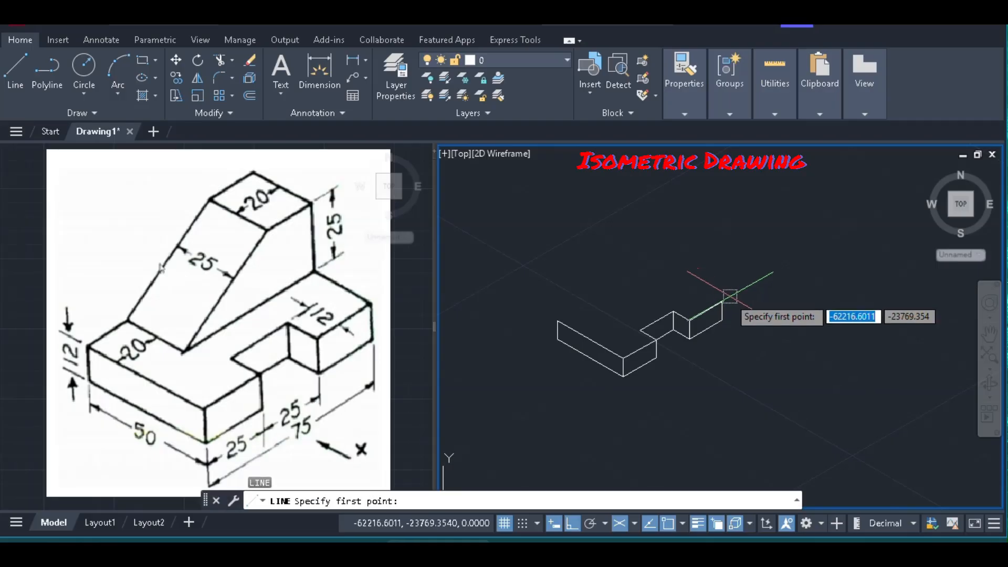
{"action": "left_click", "coordinate": [722, 302]}
{"action": "type", "text": "2"}
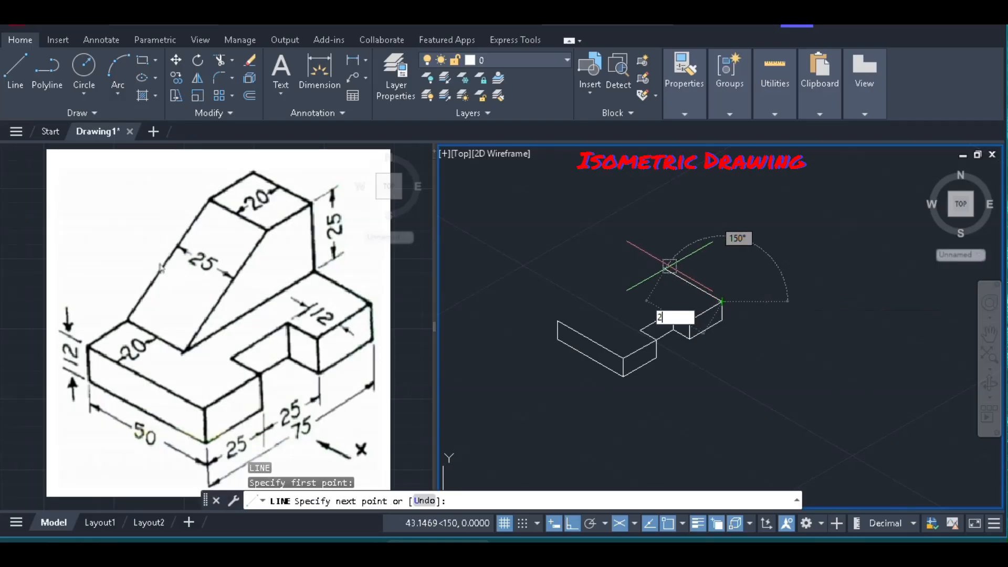
{"action": "type", "text": "5"}
{"action": "key", "text": "Return"}
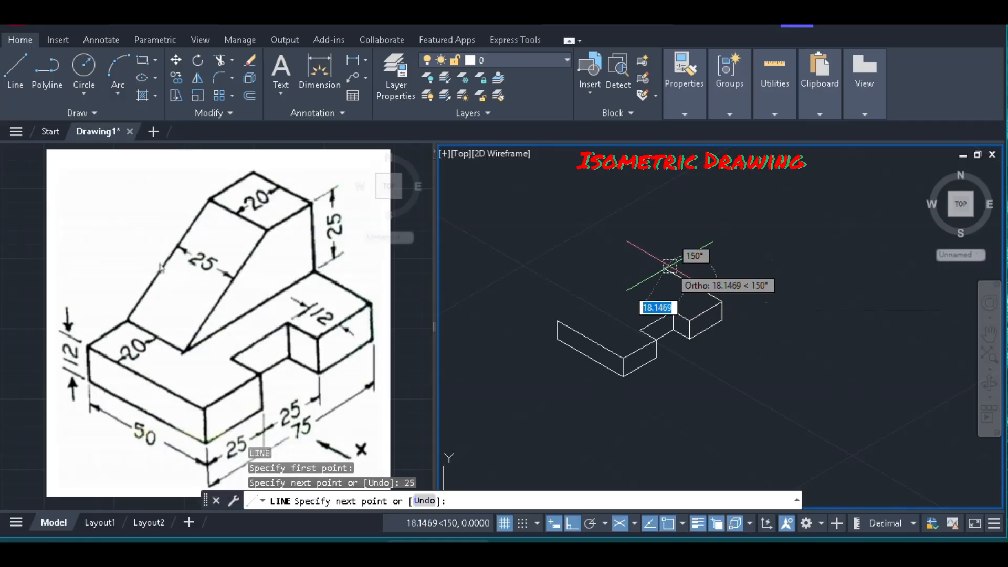
{"action": "key", "text": "Return"}
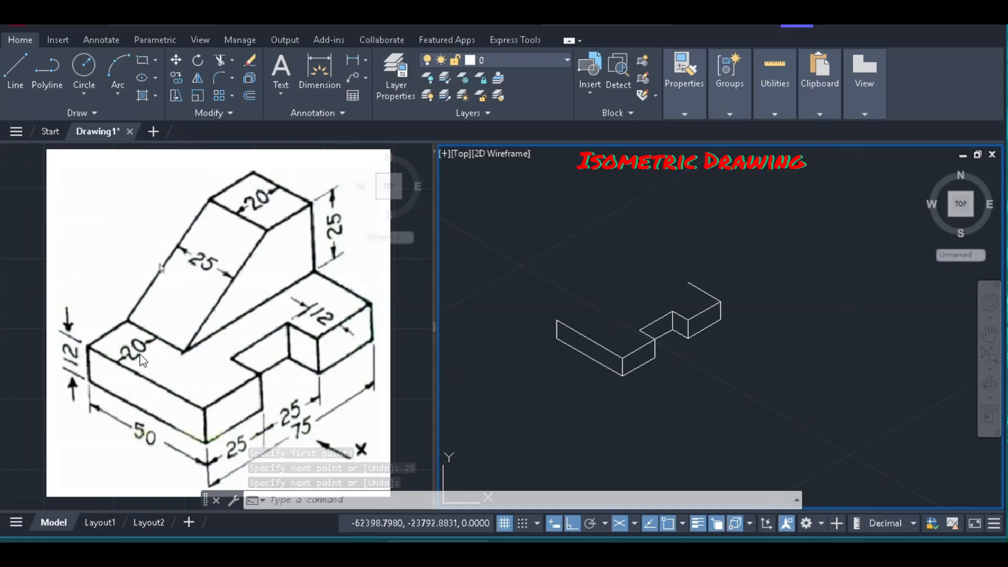
Step: From the front face's upper back corner, draw a 20-unit line at 30° followed by a 25-unit line at 330°
{"action": "type", "text": "l"}
{"action": "key", "text": "Return"}
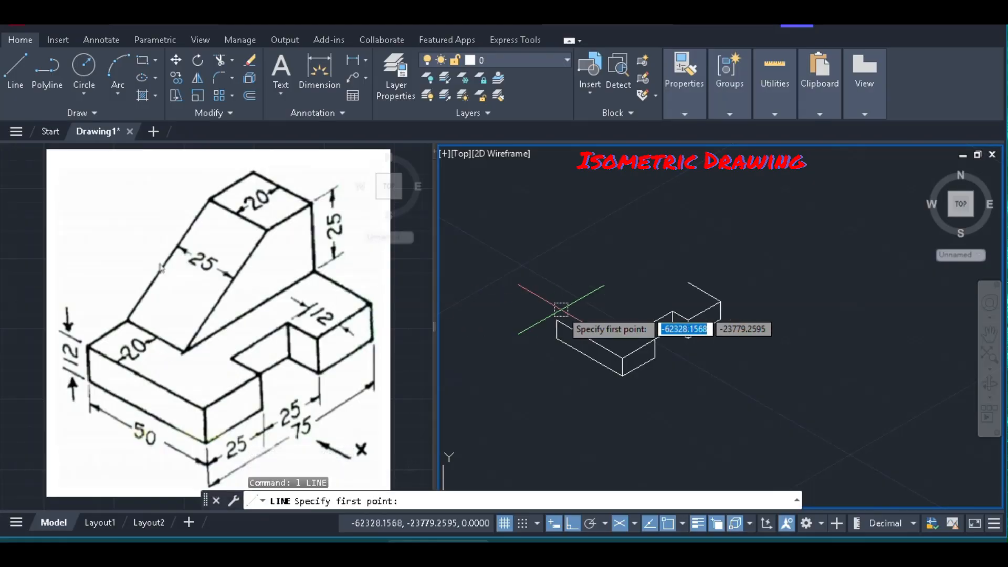
{"action": "left_click", "coordinate": [556, 322]}
{"action": "type", "text": "2"}
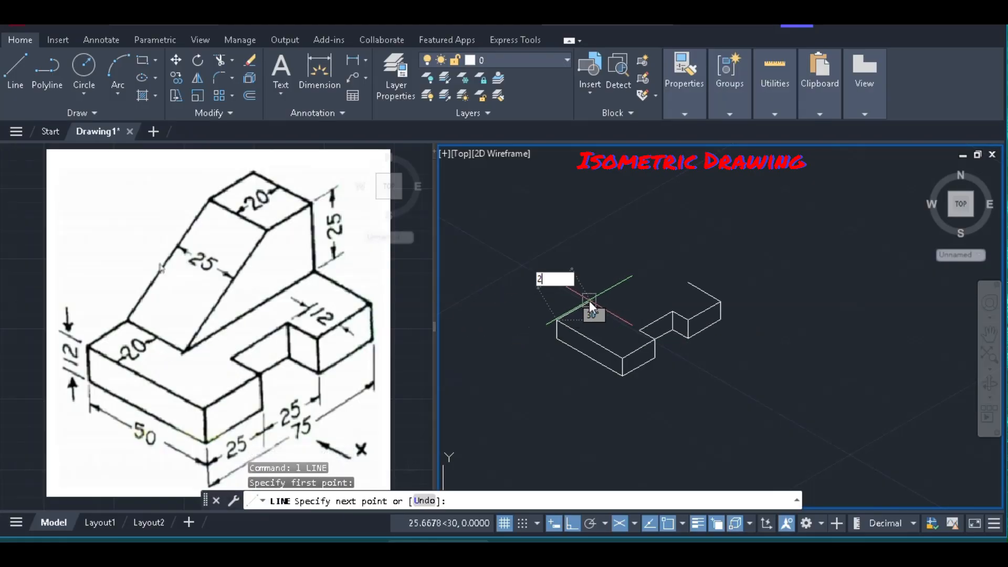
{"action": "type", "text": "0"}
{"action": "key", "text": "Return"}
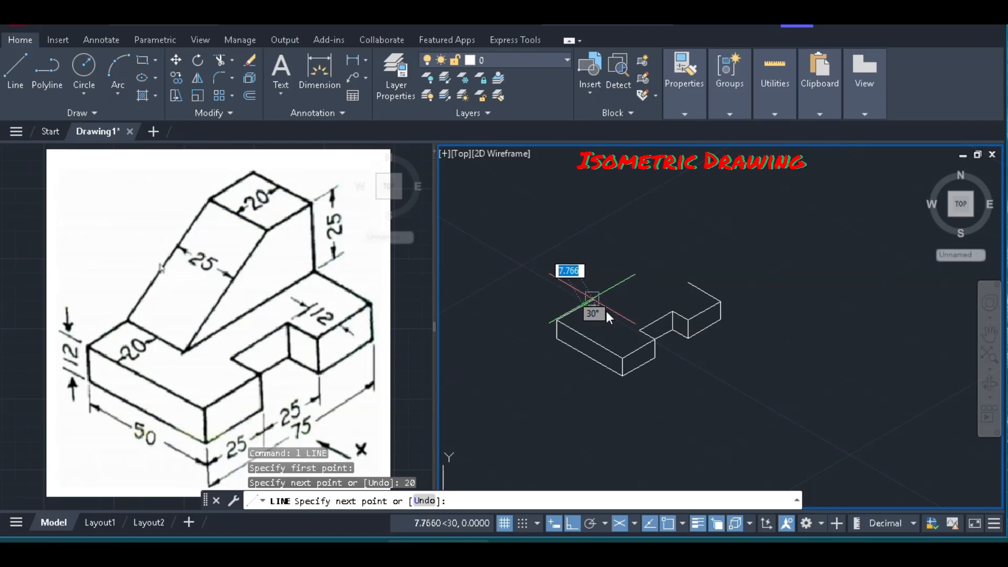
{"action": "type", "text": "25"}
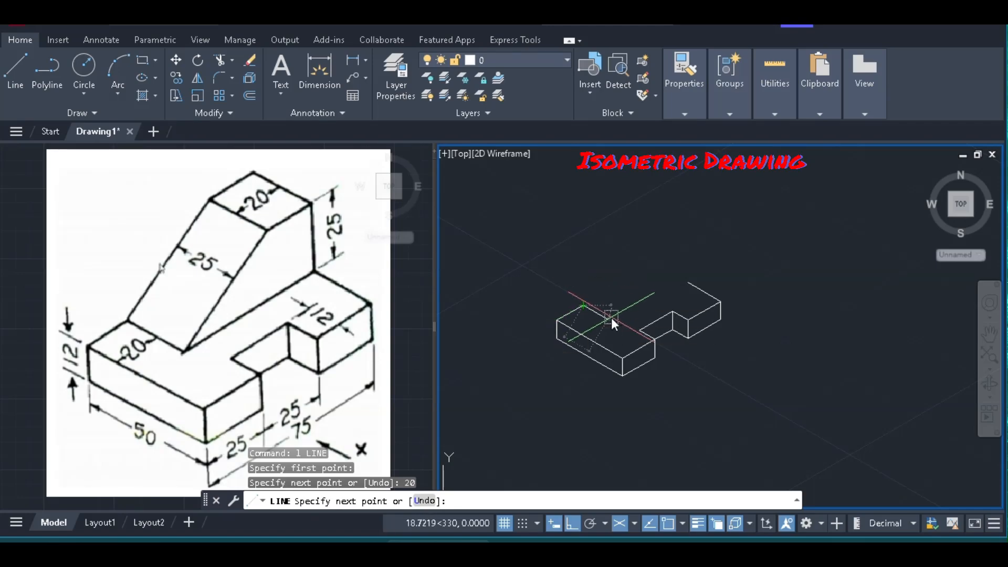
{"action": "key", "text": "Return"}
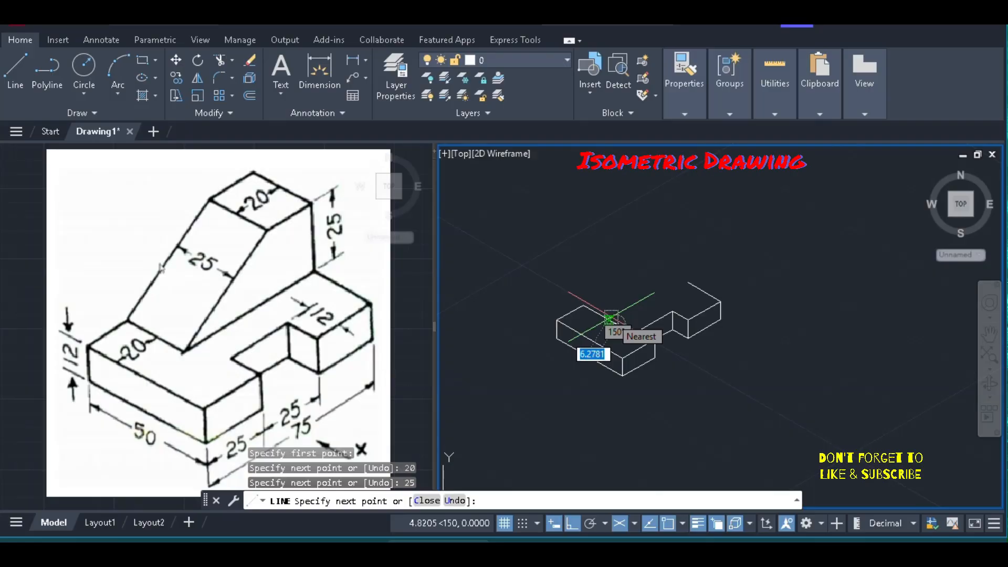
{"action": "key", "text": "Return"}
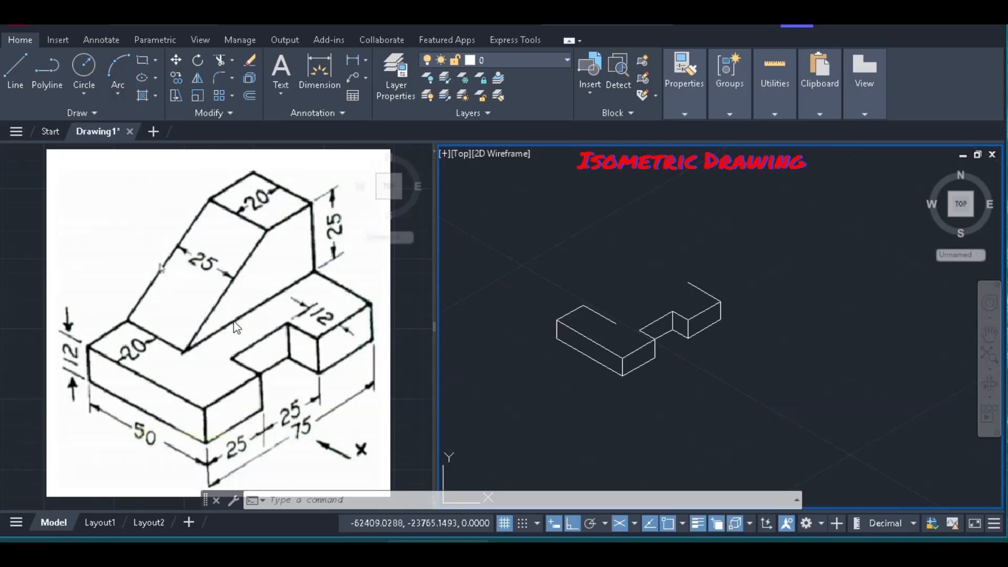
{"action": "type", "text": "l"}
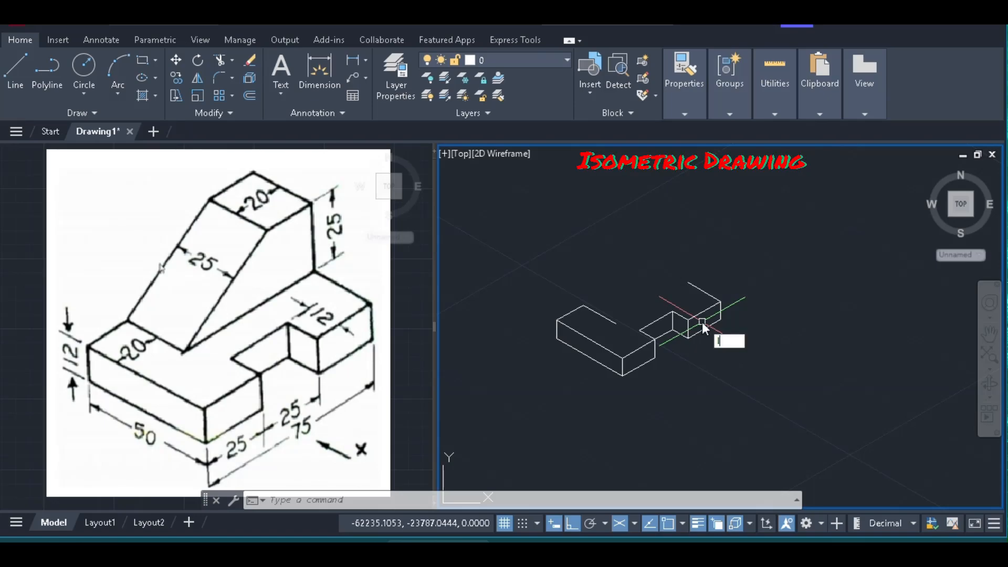
{"action": "key", "text": "Return"}
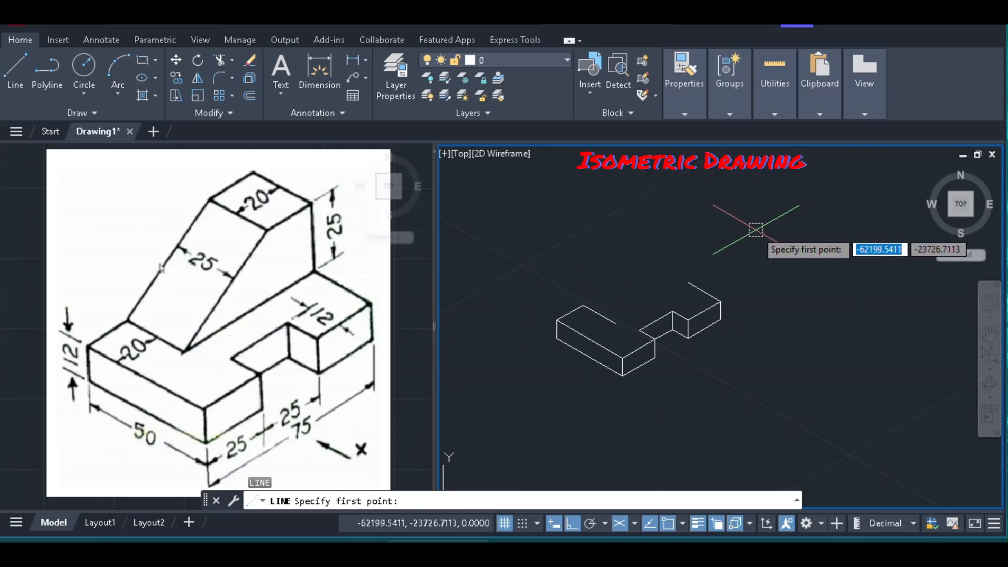
{"action": "key", "text": "Escape"}
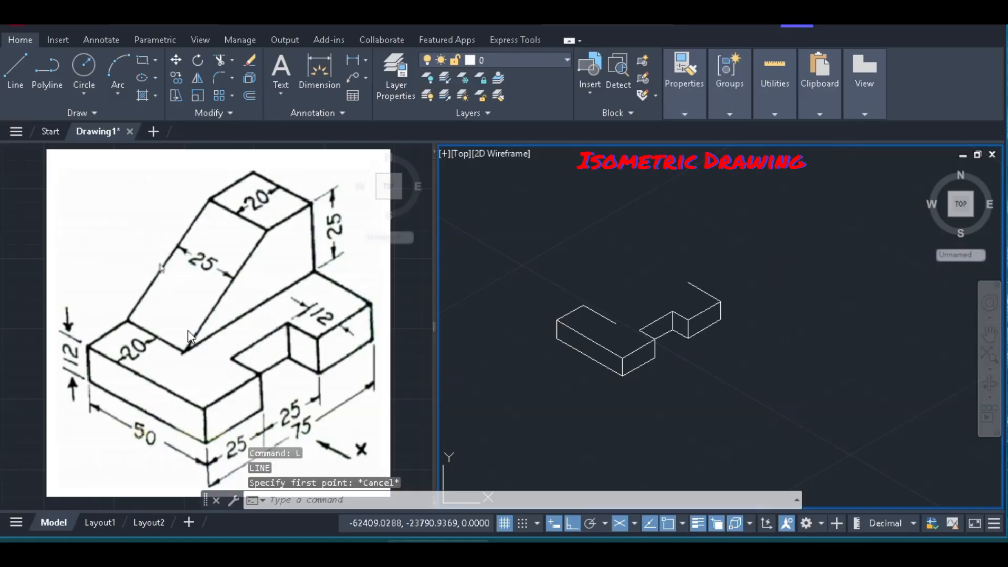
{"action": "scroll", "coordinate": [157, 295], "scroll_direction": "down", "scroll_amount": 2}
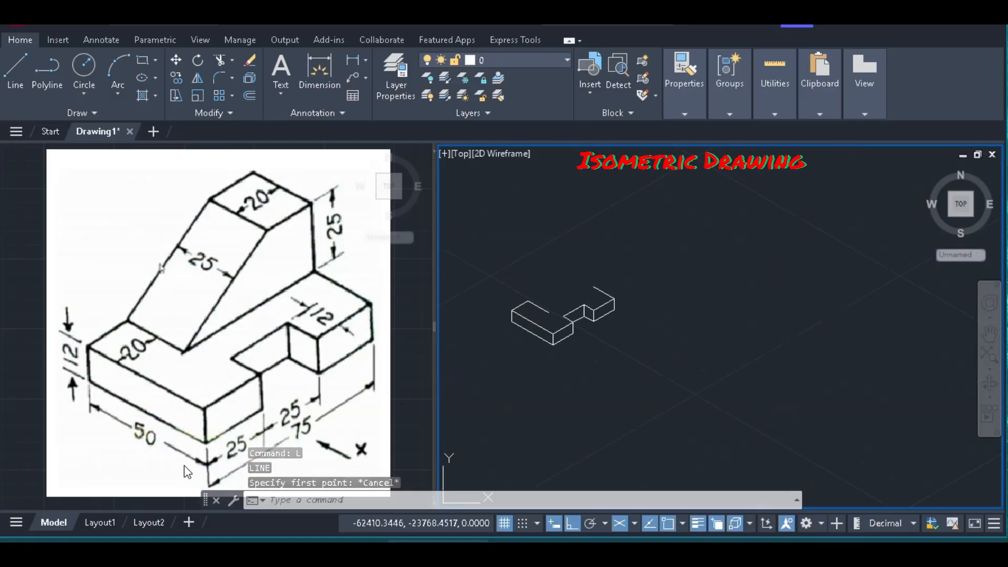
{"action": "scroll", "coordinate": [488, 280], "scroll_direction": "up", "scroll_amount": 2}
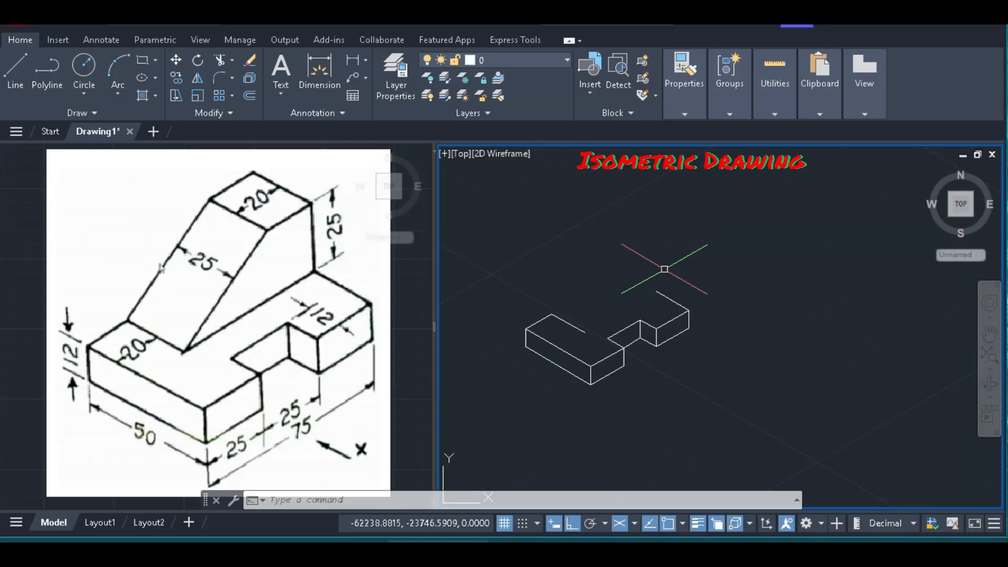
Step: Draw a 55-unit line at 30° joining the wedge's front corner to the open end of the base's rear edge
{"action": "type", "text": "l"}
{"action": "key", "text": "Return"}
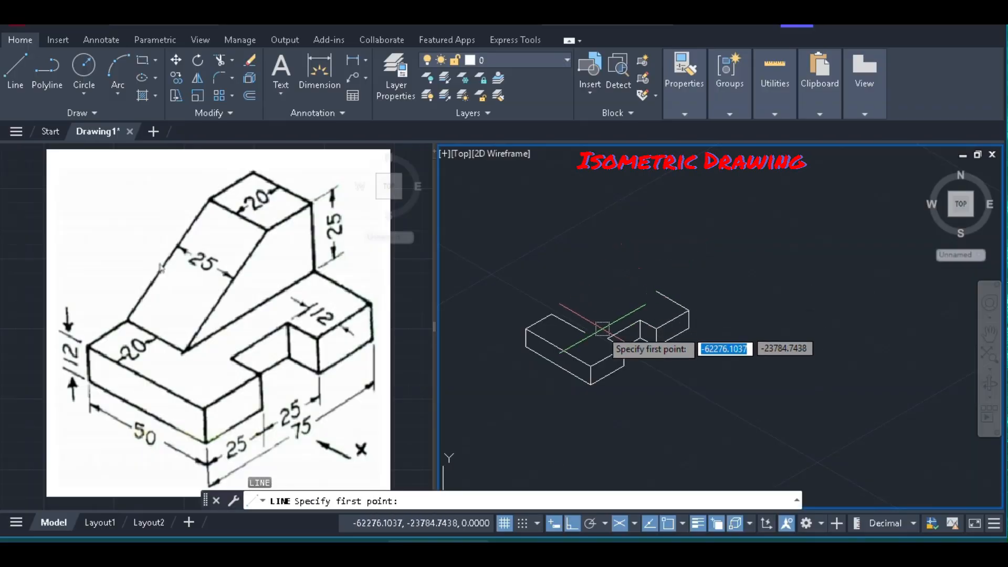
{"action": "left_click", "coordinate": [583, 332]}
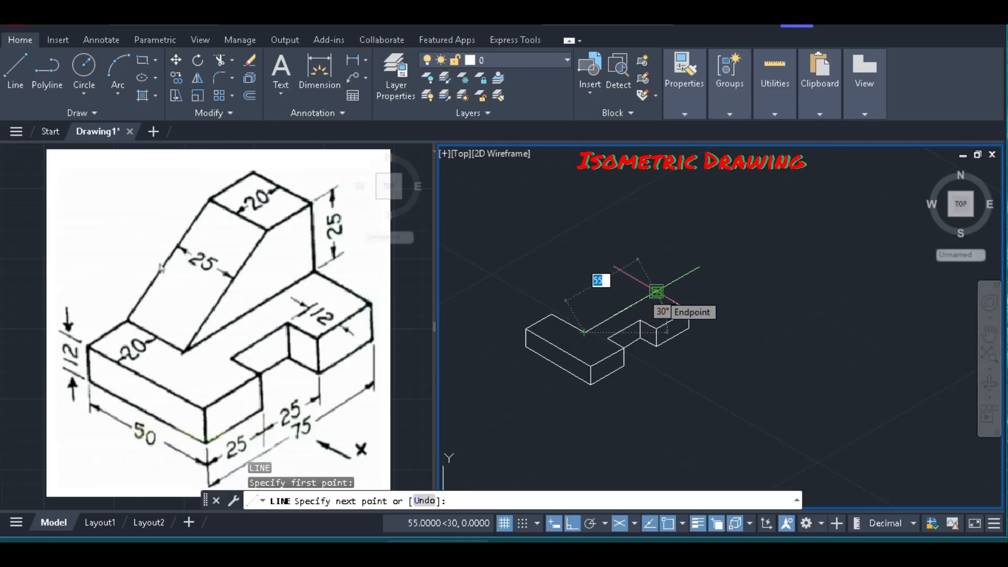
{"action": "left_click", "coordinate": [656, 291]}
{"action": "type", "text": "55"}
{"action": "key", "text": "Return"}
{"action": "key", "text": "Return"}
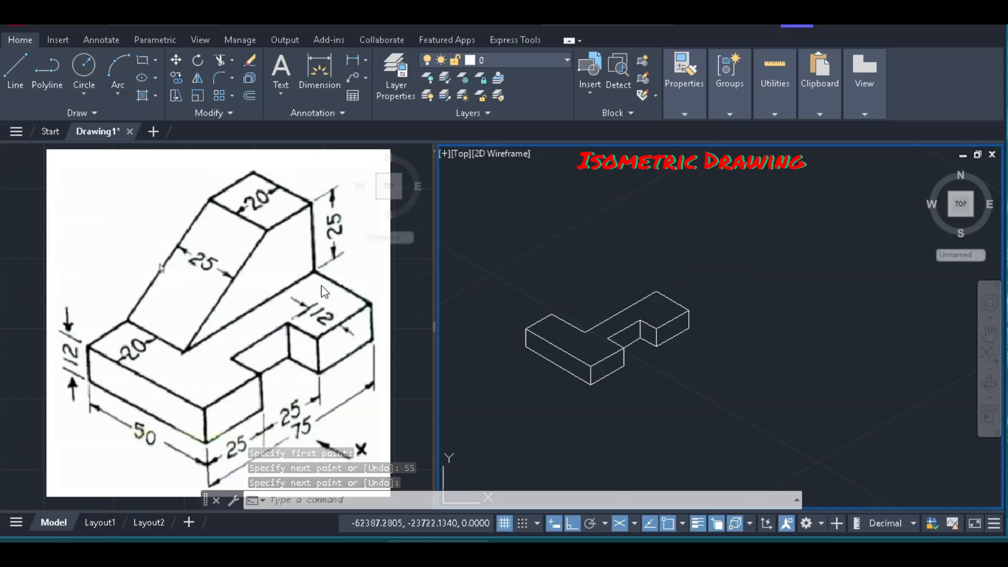
Step: In the Right isoplane, draw the wedge's 25-unit vertical rear edge up from the base's back corner and a 20-unit top edge at 210°
{"action": "key", "text": "Return"}
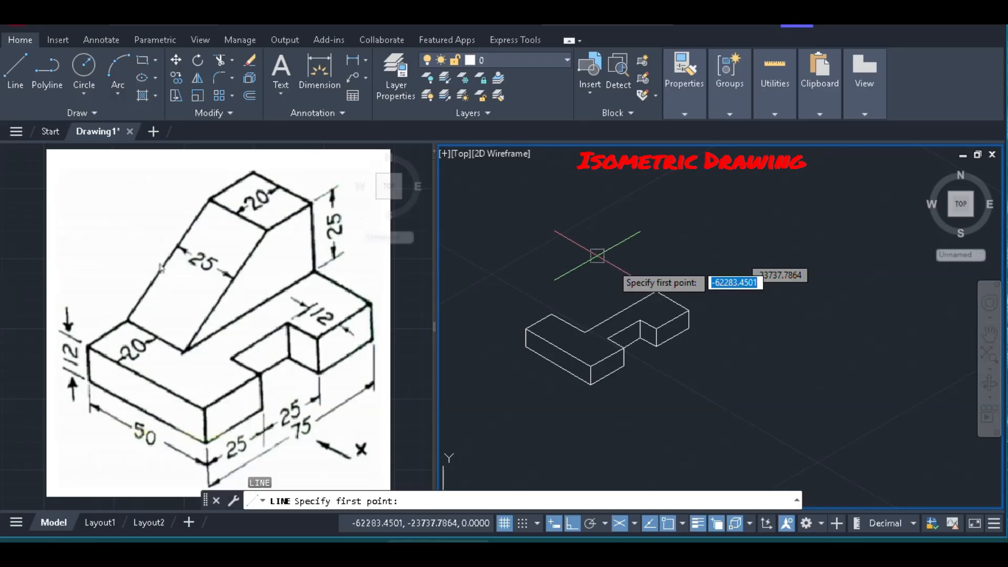
{"action": "left_click", "coordinate": [656, 291]}
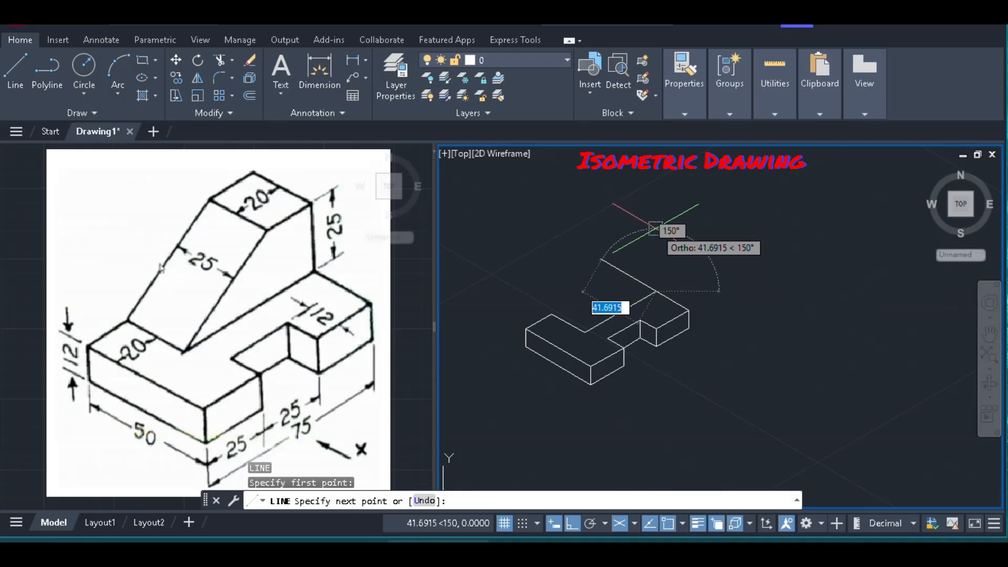
{"action": "key", "text": "F5"}
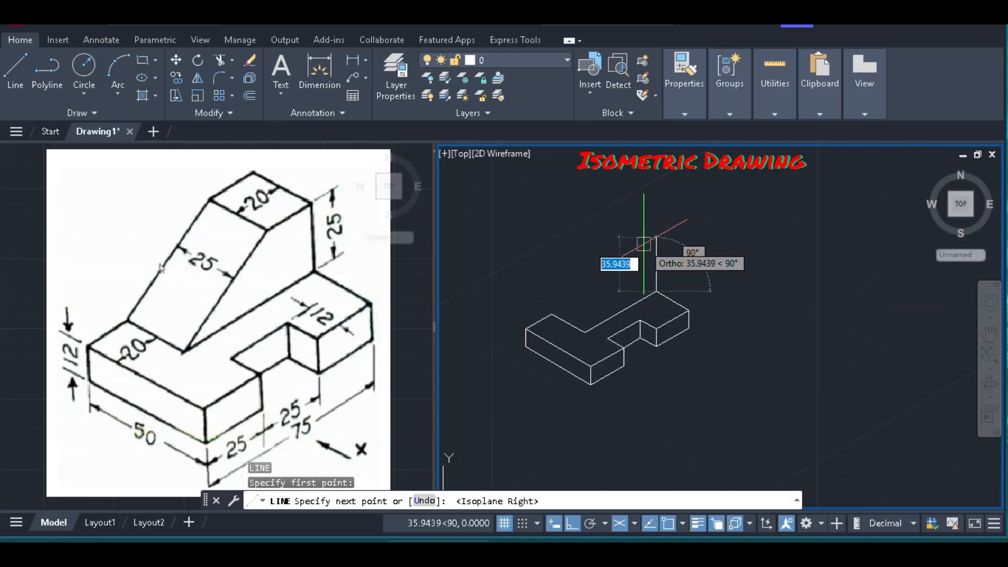
{"action": "type", "text": "25"}
{"action": "key", "text": "Return"}
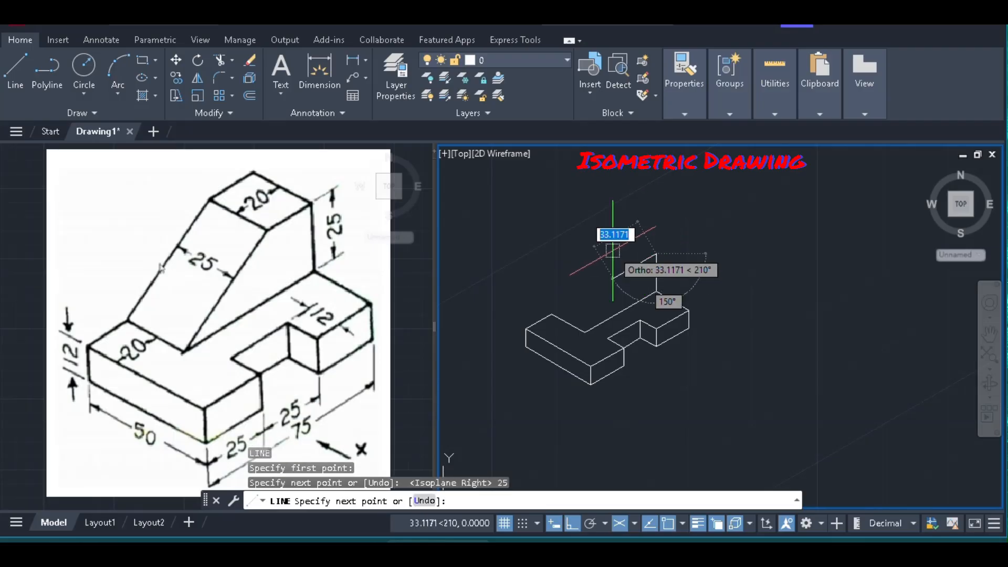
{"action": "type", "text": "20"}
{"action": "key", "text": "Return"}
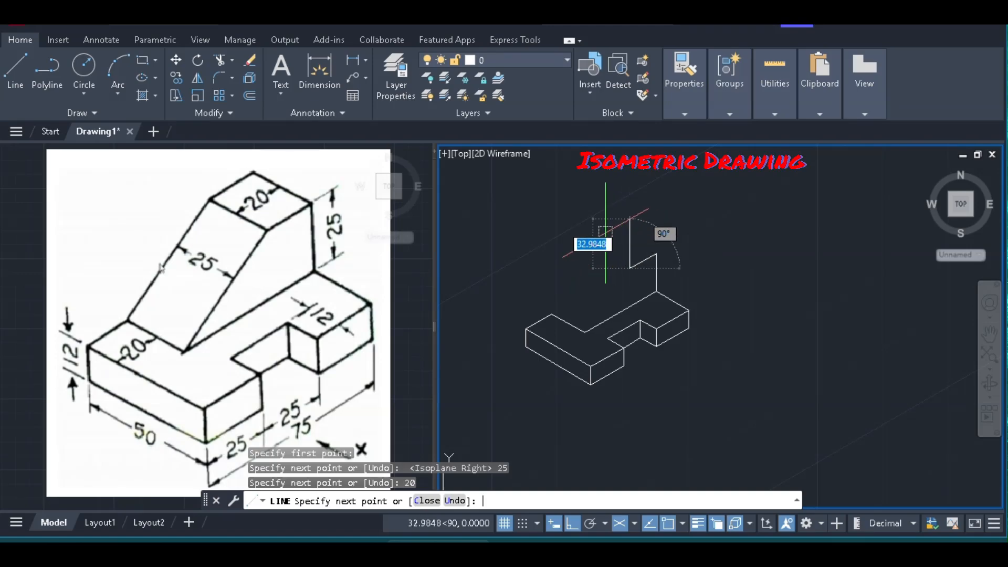
{"action": "key", "text": "Return"}
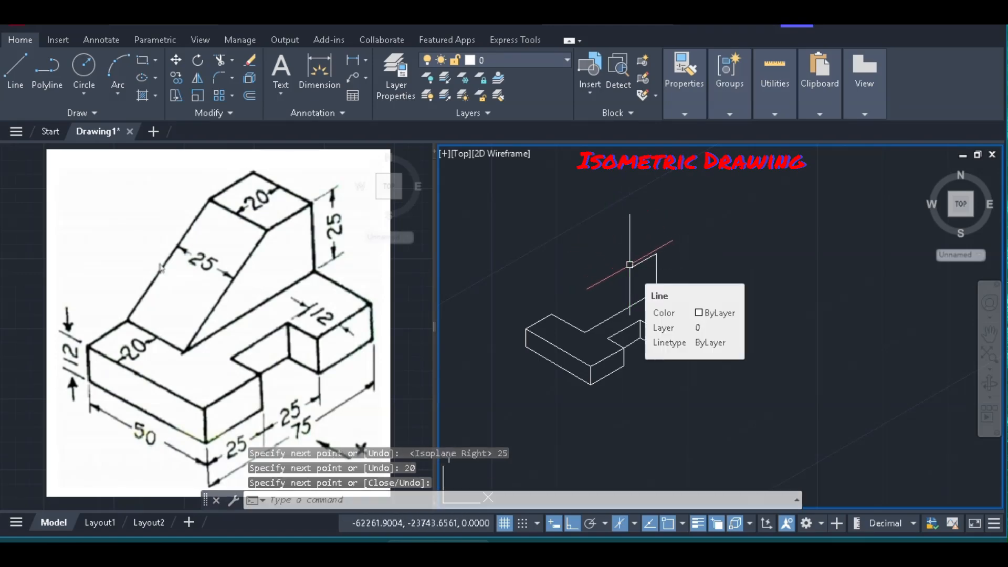
Step: In the Left isoplane, draw a 25-unit line at 150° from the free end of the wedge's 20-unit top edge
{"action": "key", "text": "Return"}
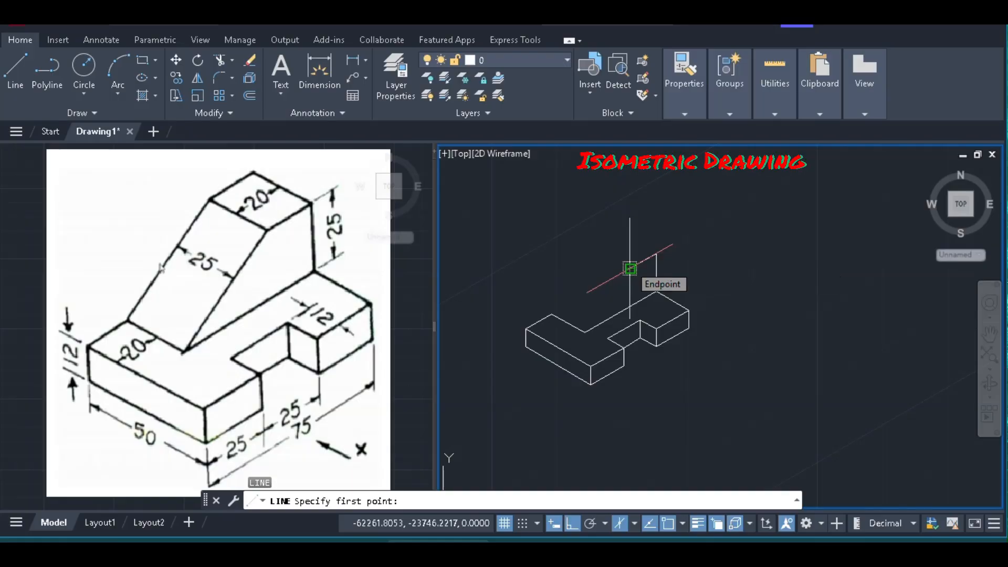
{"action": "key", "text": "F5"}
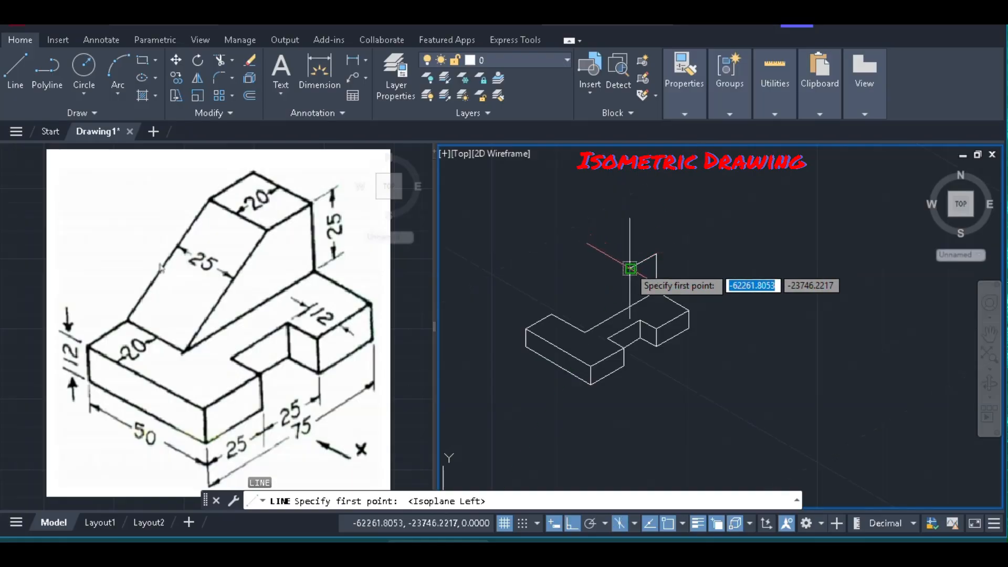
{"action": "left_click", "coordinate": [629, 267]}
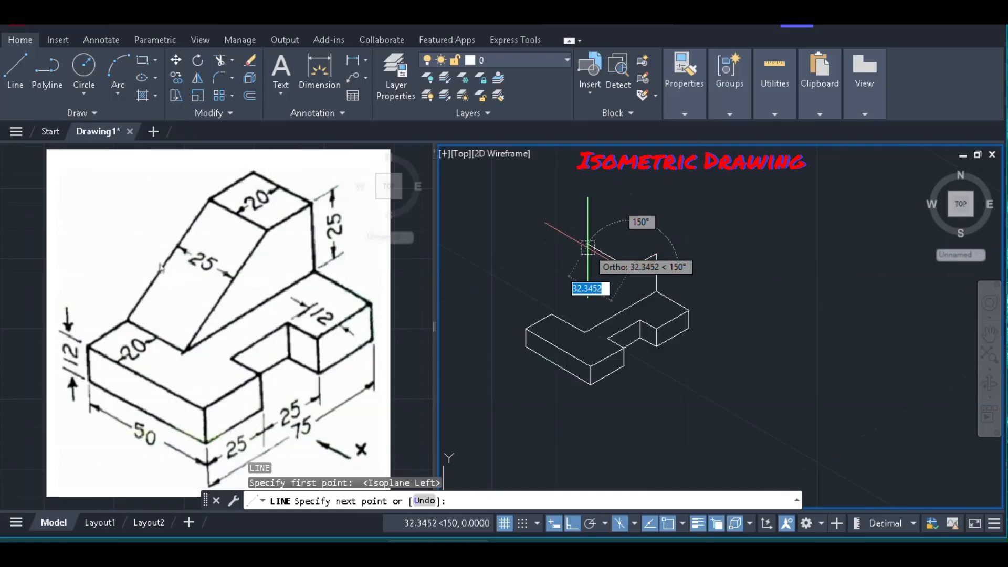
{"action": "type", "text": "25"}
{"action": "key", "text": "Return"}
{"action": "key", "text": "Return"}
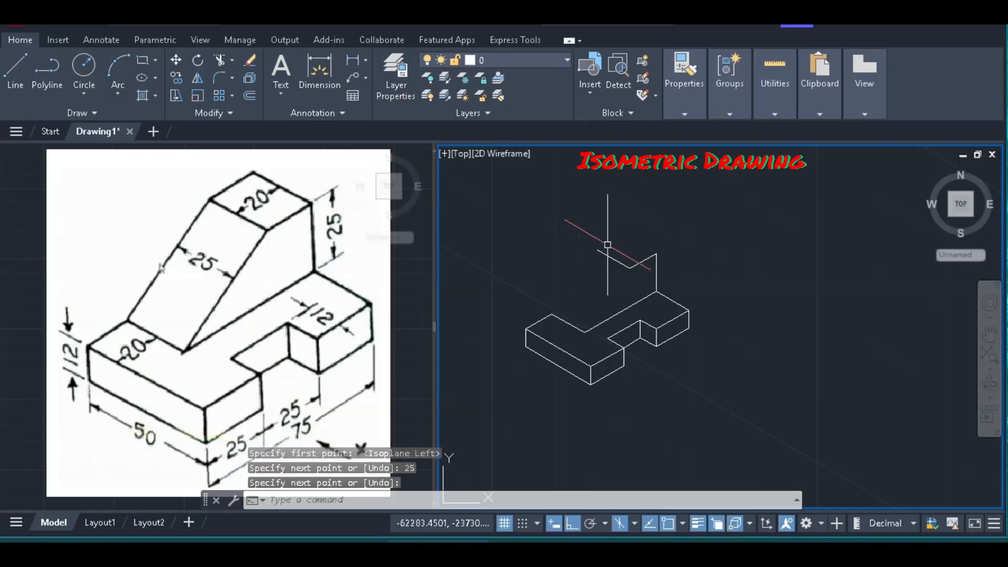
Step: Copy the wedge's 25-unit top edge from its near endpoint to the upper end of the vertical rear edge
{"action": "scroll", "coordinate": [621, 247], "scroll_direction": "up", "scroll_amount": 2}
{"action": "left_click_drag", "start_coordinate": [622, 247], "coordinate": [559, 284]}
{"action": "type", "text": "c"}
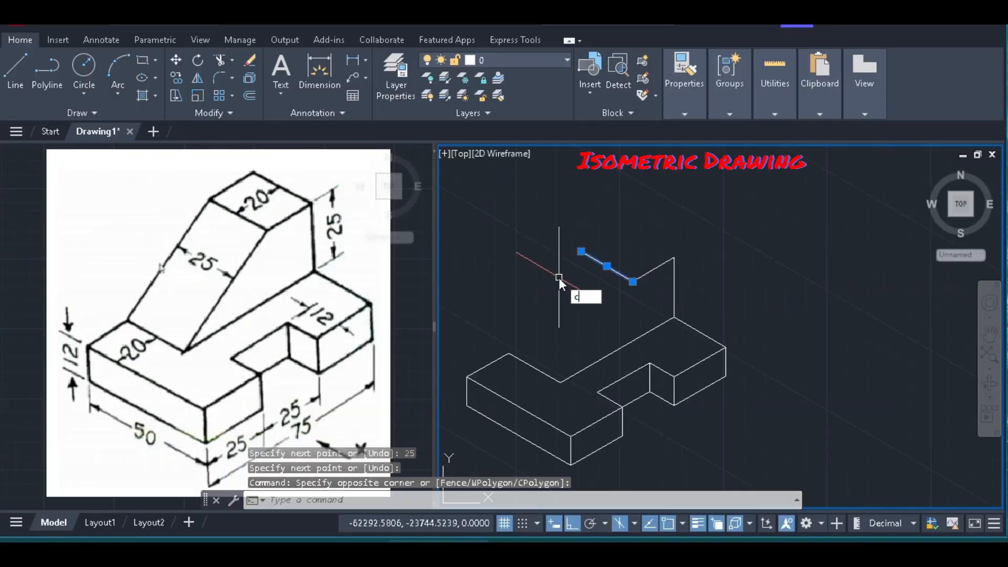
{"action": "type", "text": "o"}
{"action": "key", "text": "Return"}
{"action": "left_click", "coordinate": [632, 281]}
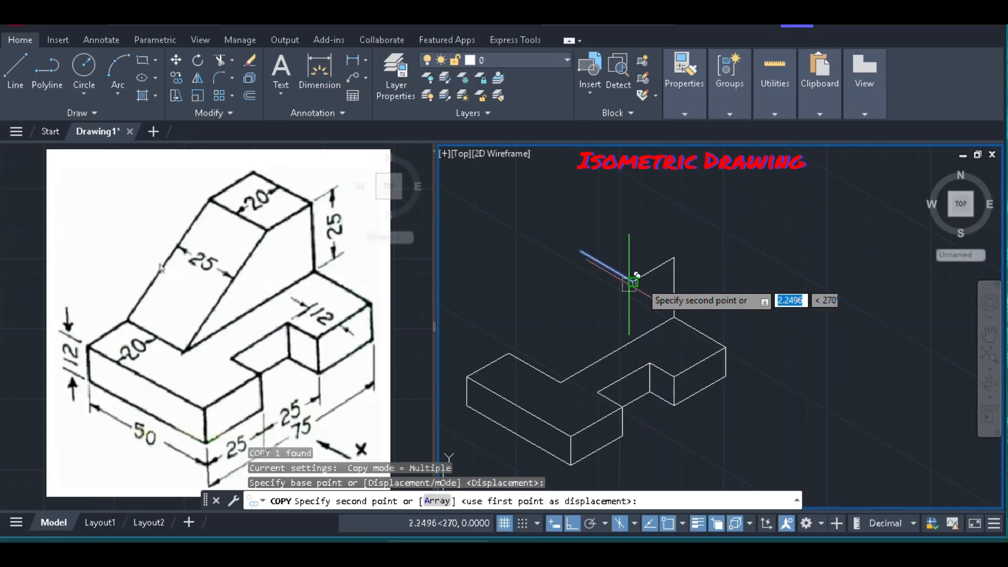
{"action": "left_click", "coordinate": [675, 257]}
{"action": "key", "text": "Escape"}
Step: Copy the wedge's 20-unit top edge from its near endpoint to the far end of the front 25-unit top edge
{"action": "left_click", "coordinate": [654, 269]}
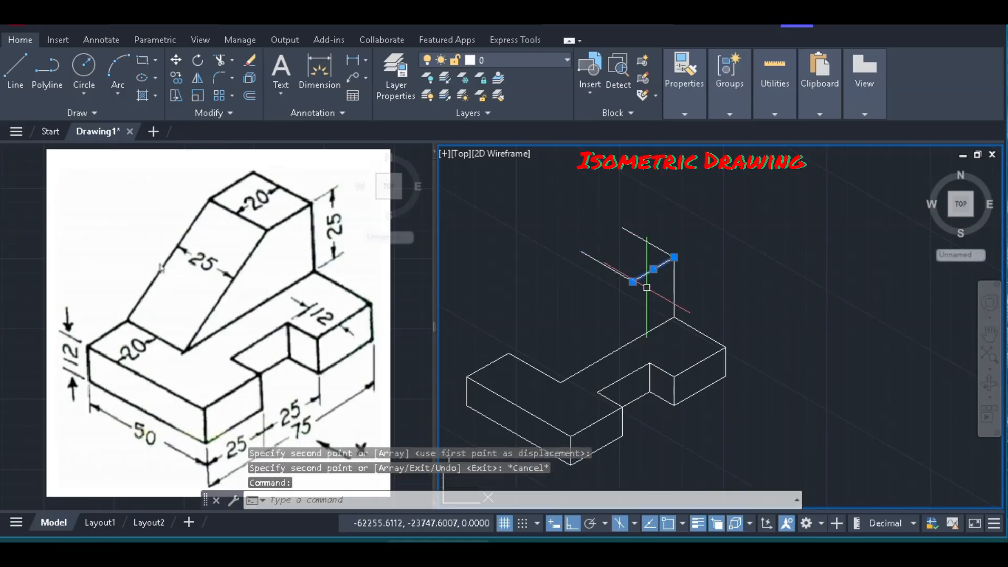
{"action": "type", "text": "co"}
{"action": "key", "text": "Return"}
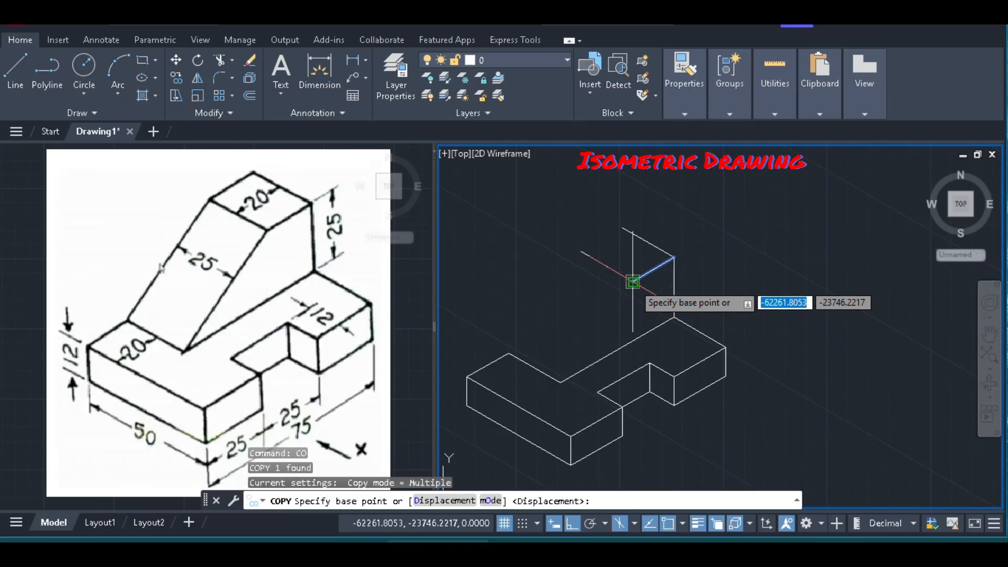
{"action": "left_click", "coordinate": [632, 281]}
{"action": "left_click", "coordinate": [589, 243]}
{"action": "key", "text": "Return"}
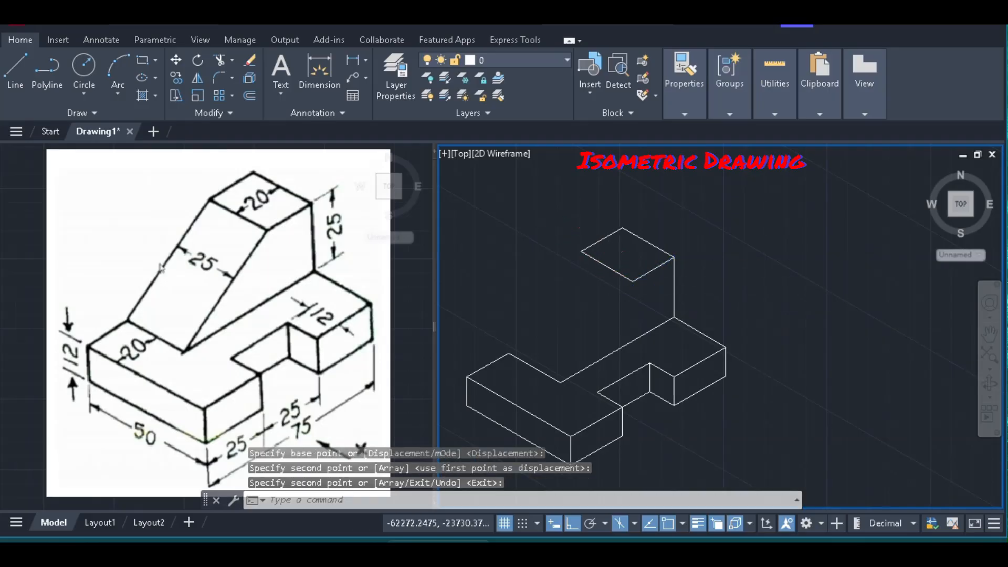
Step: Draw the wedge's two sloped edges, joining the ends of its front 25-unit top edge to the matching corners on the base
{"action": "scroll", "coordinate": [596, 243], "scroll_direction": "down", "scroll_amount": 2}
{"action": "type", "text": "l"}
{"action": "key", "text": "Return"}
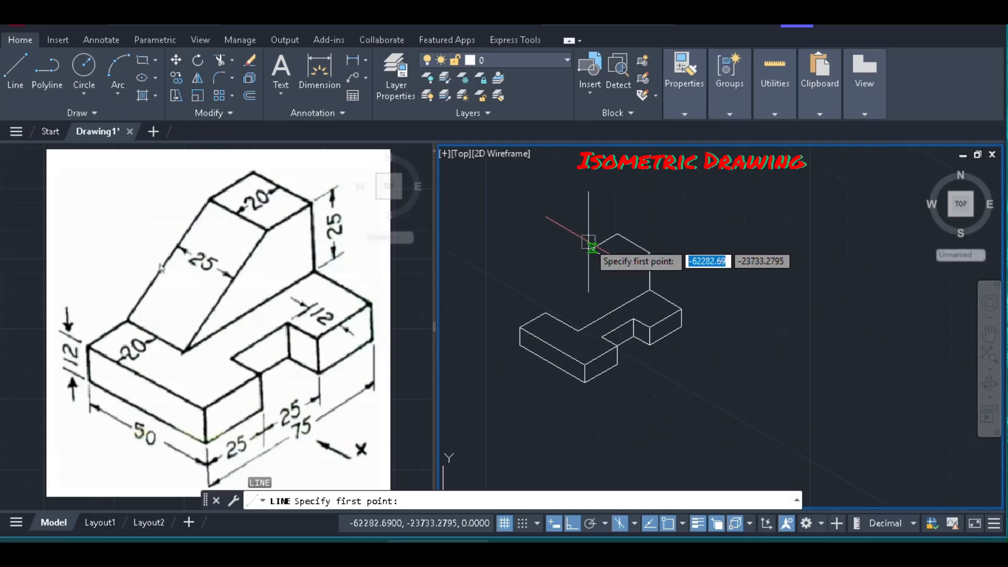
{"action": "left_click", "coordinate": [590, 247]}
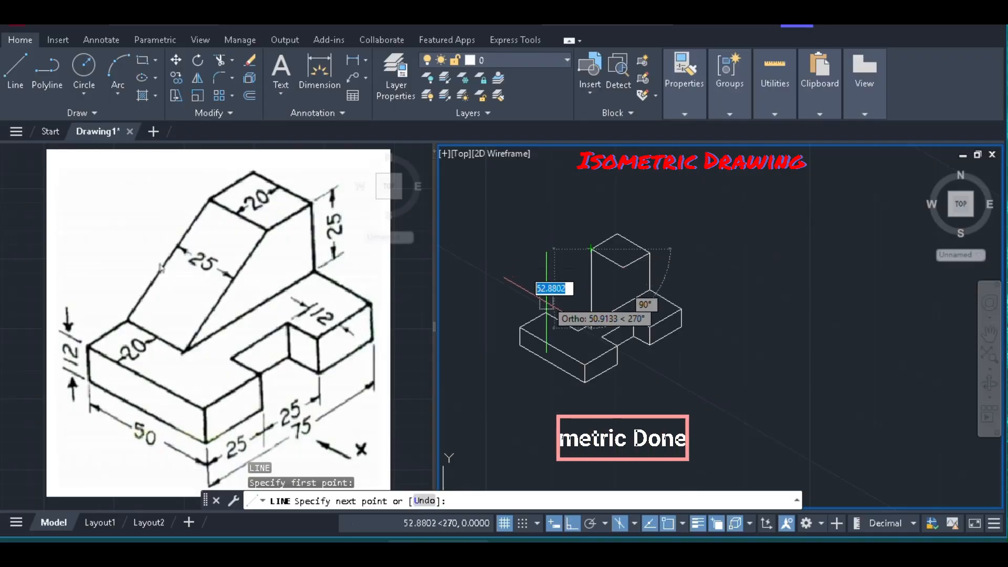
{"action": "left_click", "coordinate": [546, 313]}
{"action": "key", "text": "Return"}
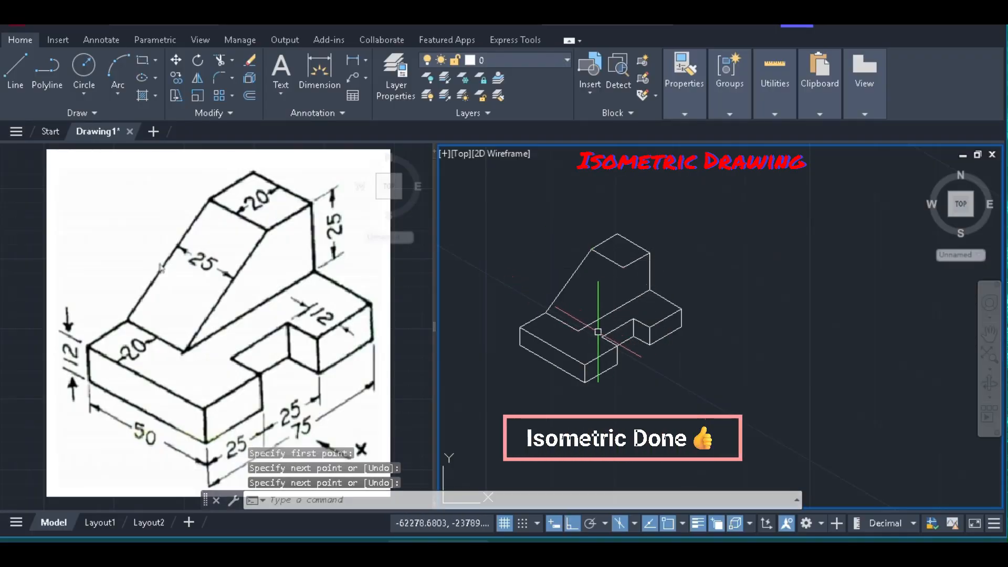
{"action": "key", "text": "Return"}
{"action": "left_click", "coordinate": [579, 331]}
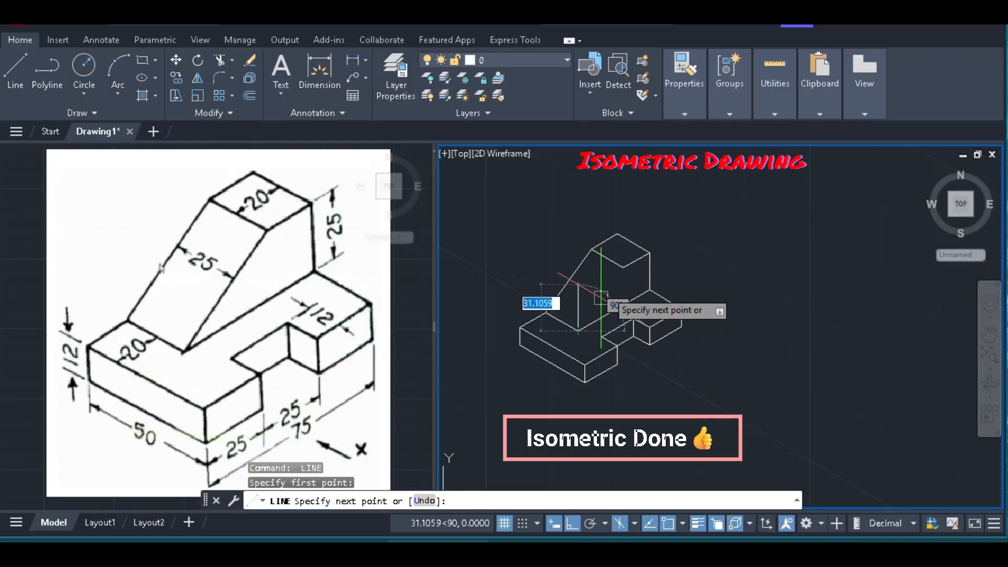
{"action": "left_click", "coordinate": [623, 268]}
{"action": "key", "text": "Return"}
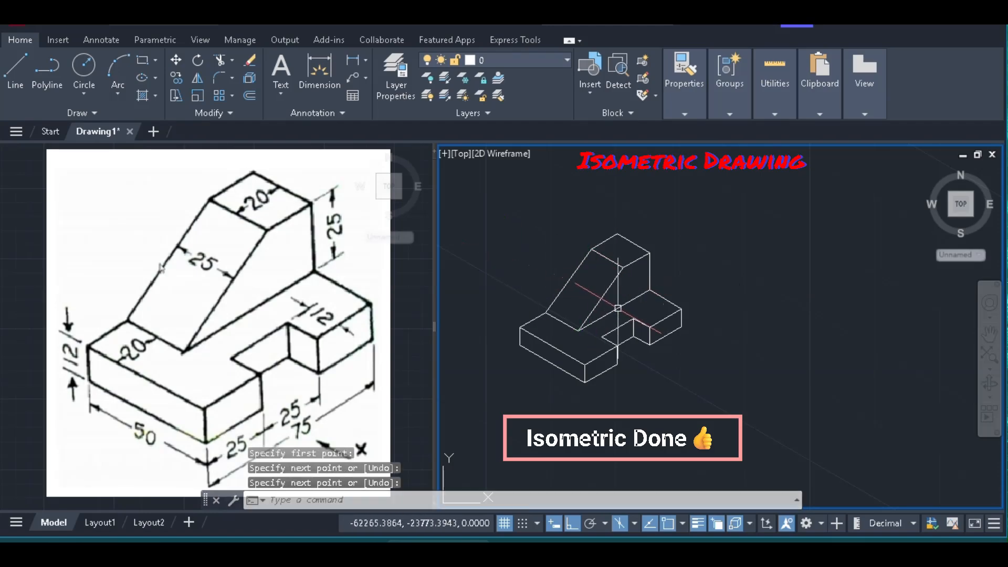
{"action": "scroll", "coordinate": [476, 301], "scroll_direction": "up", "scroll_amount": 2}
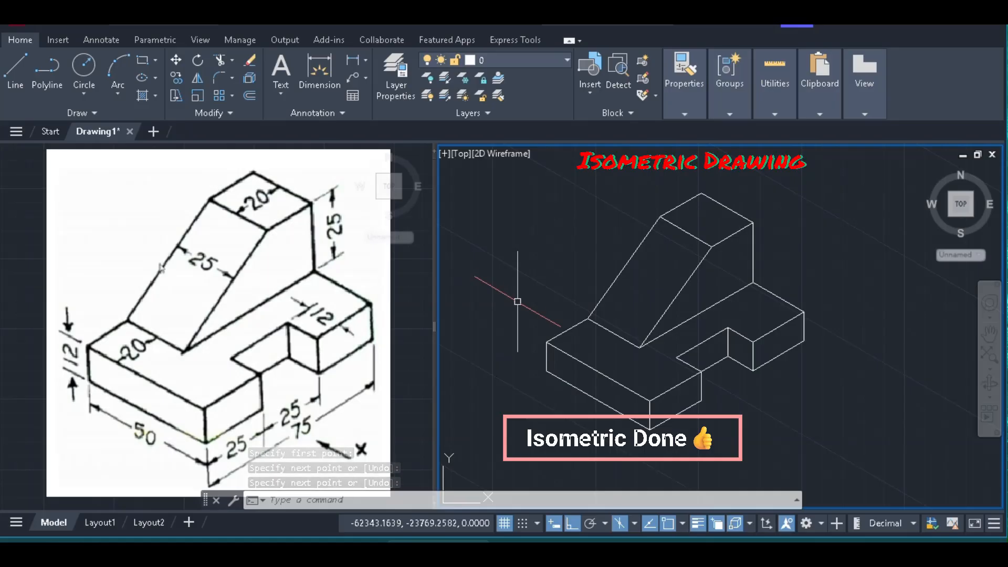
{"action": "scroll", "coordinate": [518, 302], "scroll_direction": "down", "scroll_amount": 2}
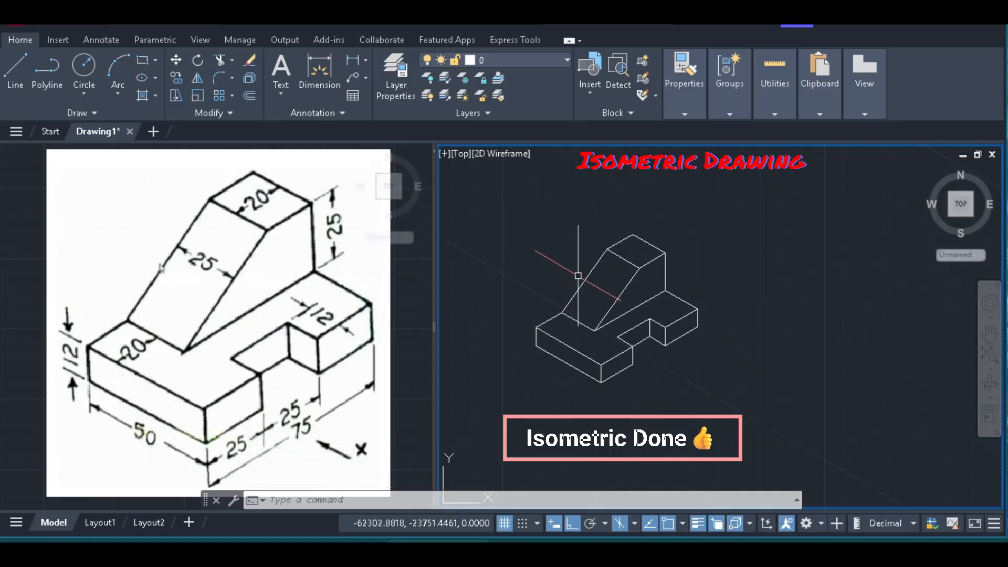
{"action": "scroll", "coordinate": [580, 271], "scroll_direction": "up", "scroll_amount": 2}
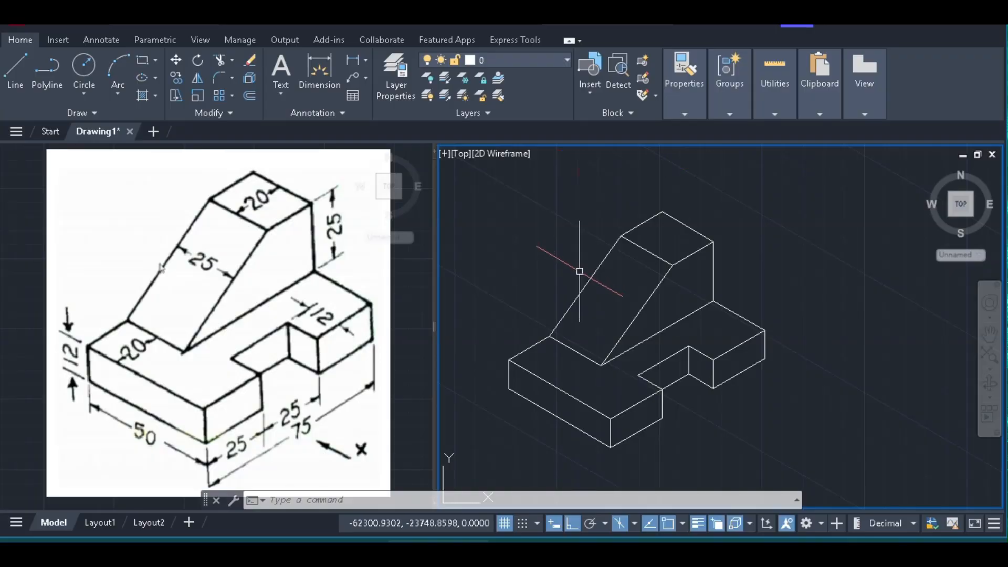
{"action": "scroll", "coordinate": [720, 289], "scroll_direction": "down", "scroll_amount": 3}
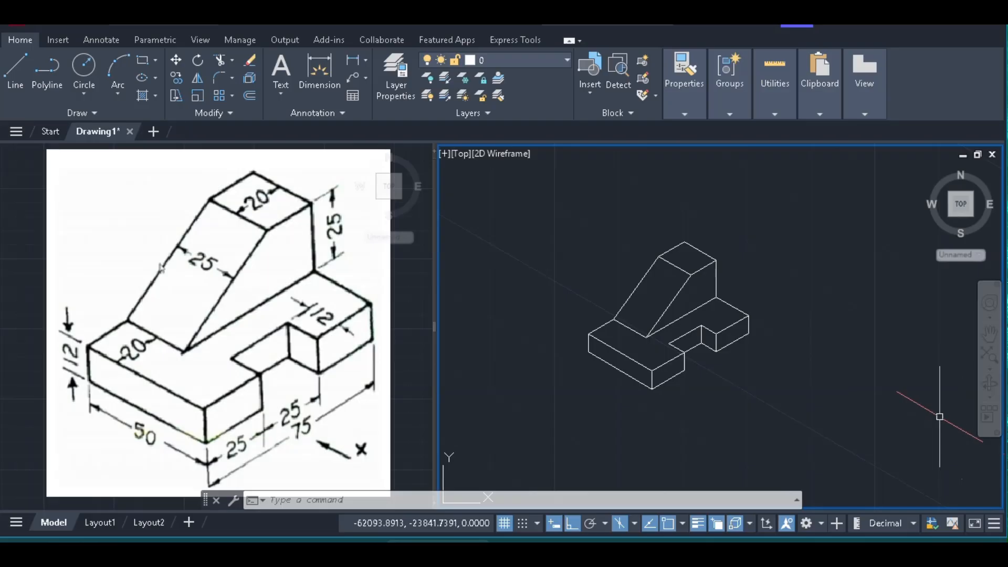
Step: Erase the whole isometric drawing of the base and wedge
{"action": "left_click", "coordinate": [787, 219]}
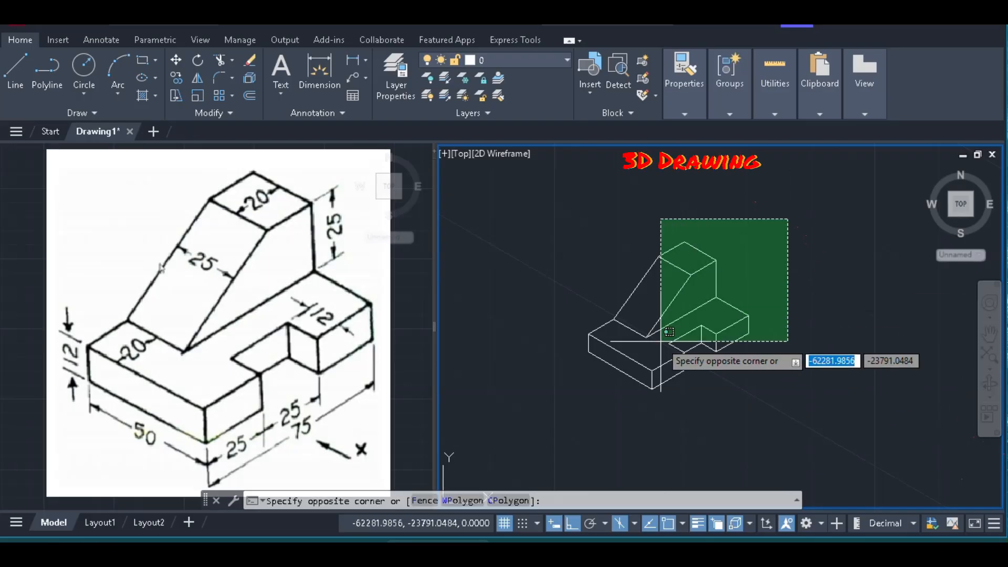
{"action": "left_click", "coordinate": [583, 389]}
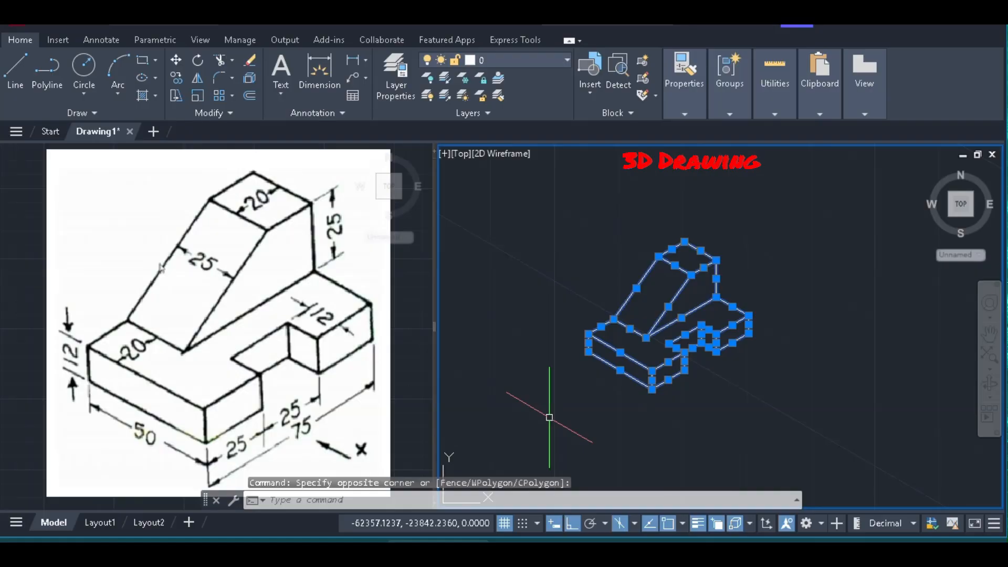
{"action": "key", "text": "Delete"}
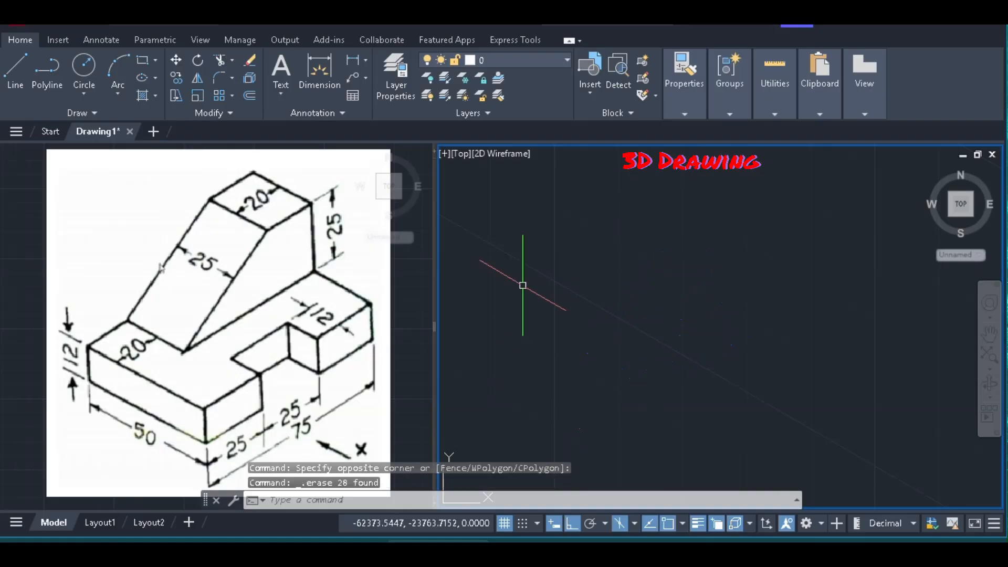
Step: Switch isometric drafting back to Orthographic and set the viewport to the Top view
{"action": "left_click", "coordinate": [615, 524]}
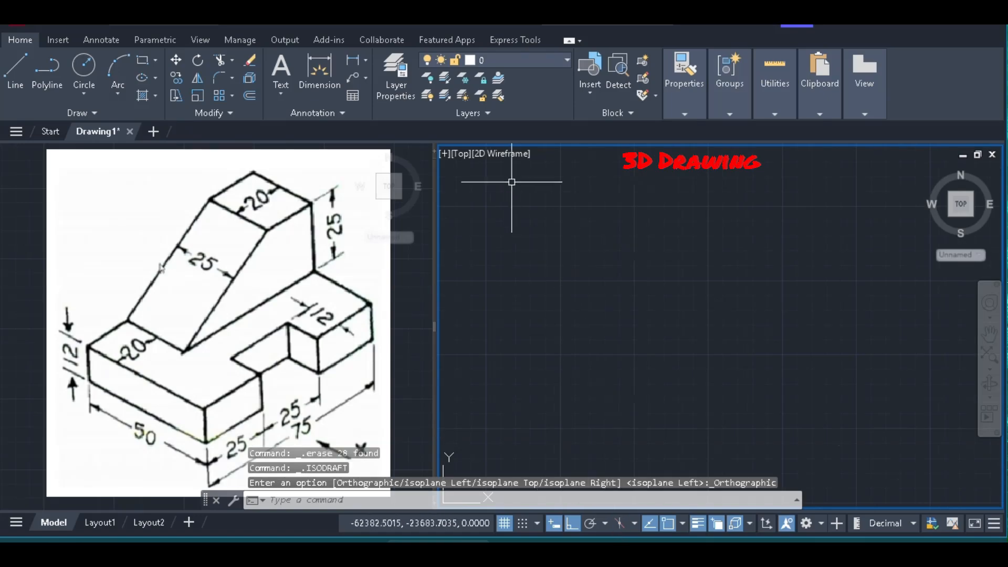
{"action": "left_click", "coordinate": [460, 153]}
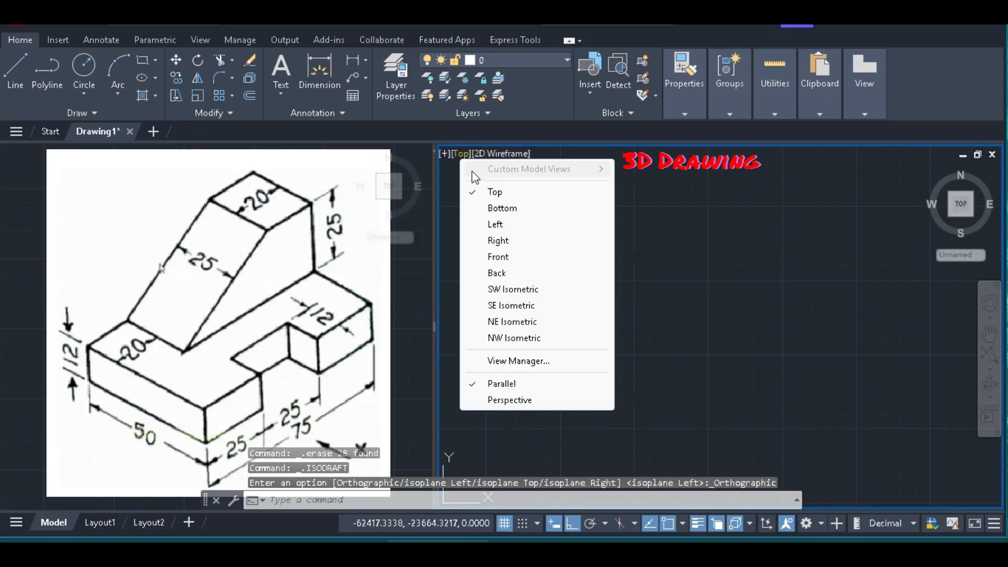
{"action": "left_click", "coordinate": [492, 191]}
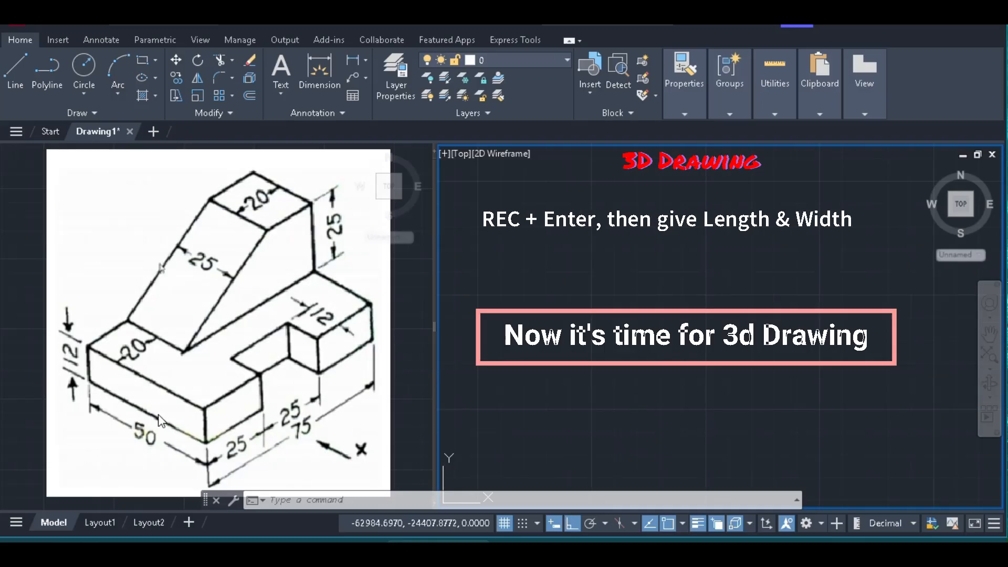
Step: Draw the base outline as a rectangle with length 75 and width 50, using the Dimensions option
{"action": "type", "text": "re"}
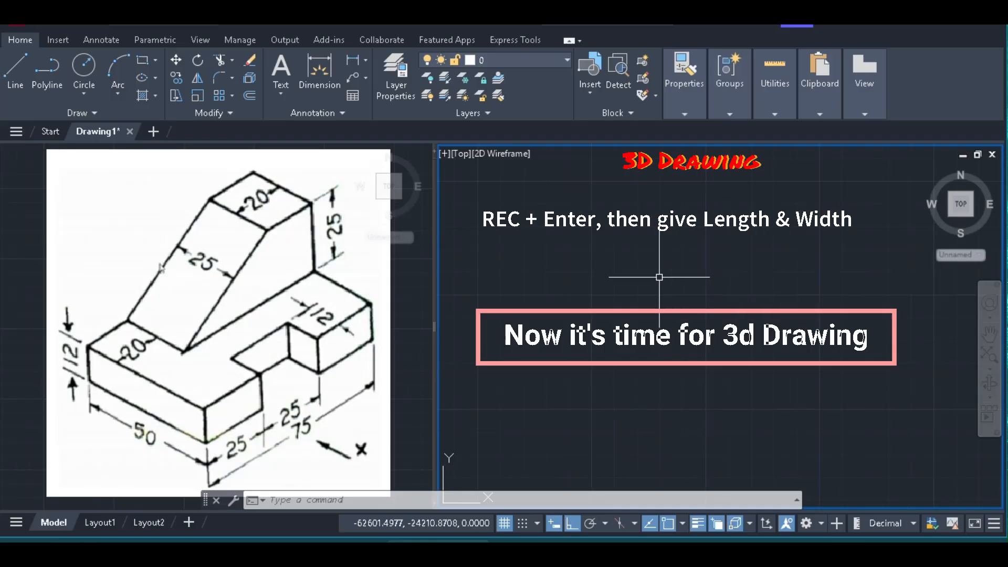
{"action": "type", "text": "c"}
{"action": "key", "text": "Return"}
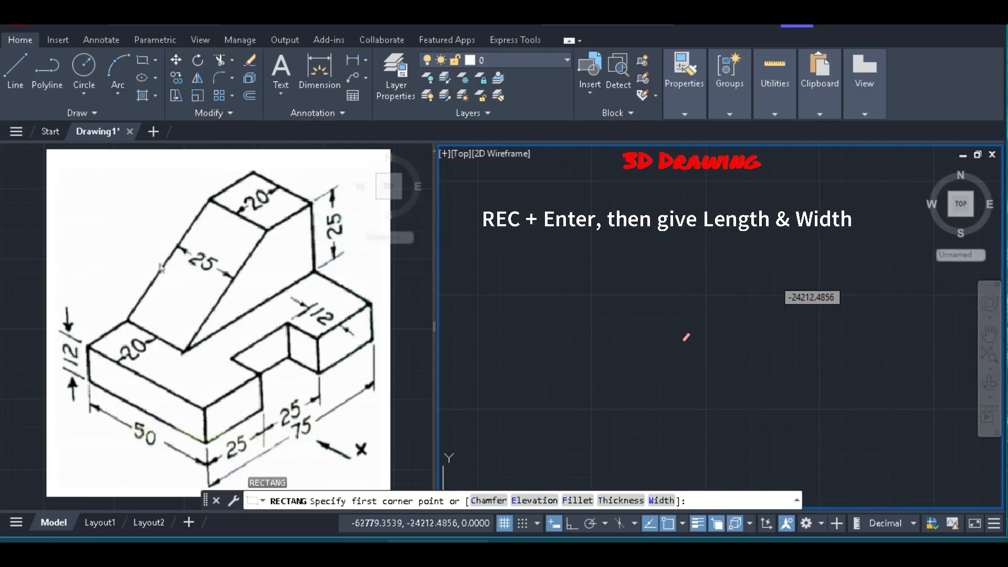
{"action": "left_click", "coordinate": [578, 277]}
{"action": "type", "text": "d"}
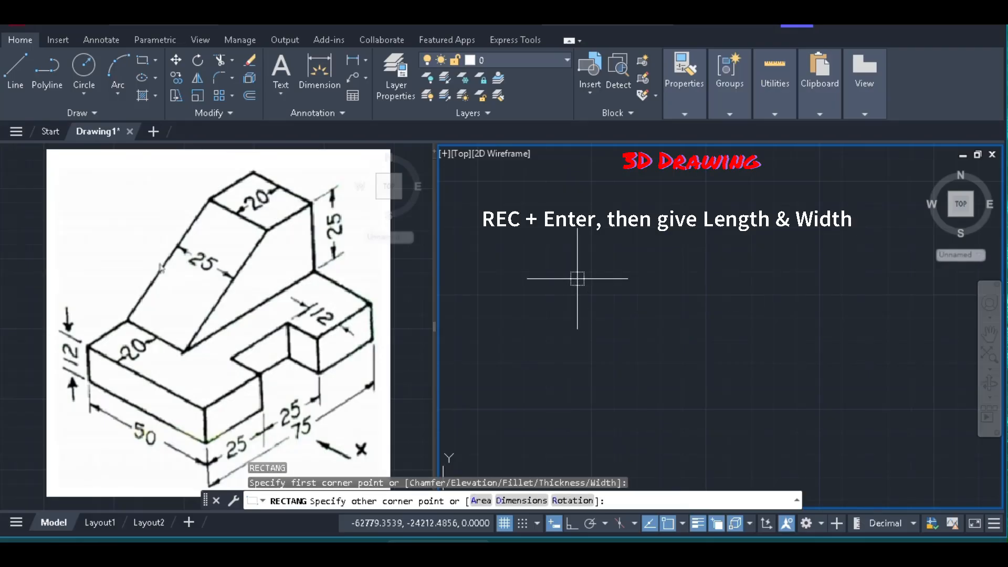
{"action": "key", "text": "Return"}
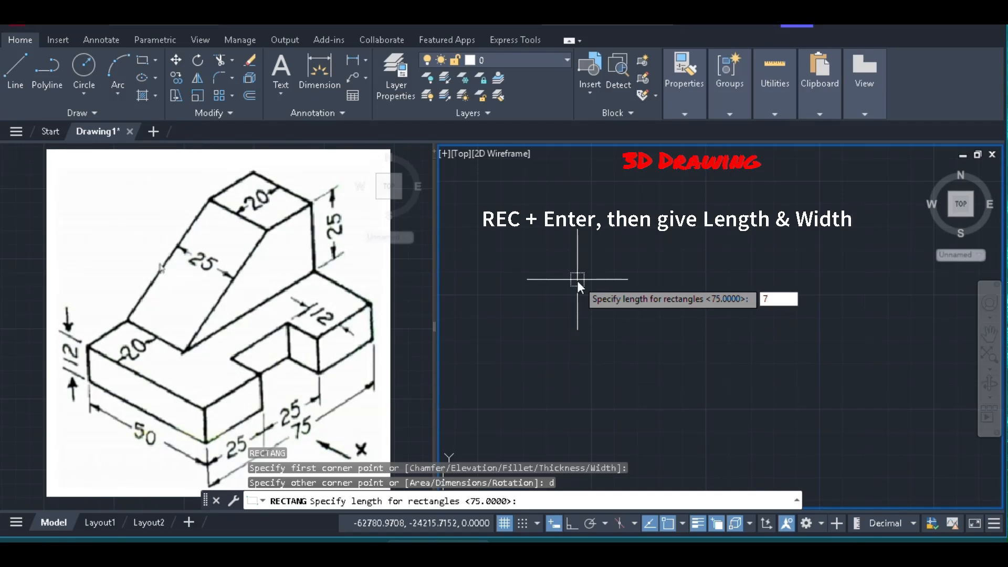
{"action": "key", "text": "Return"}
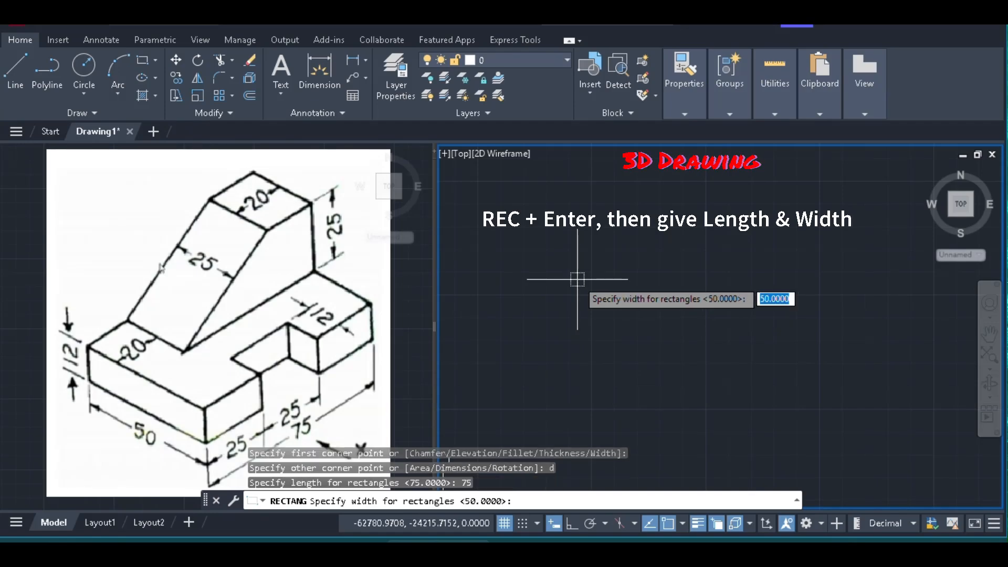
{"action": "type", "text": "50"}
{"action": "key", "text": "Return"}
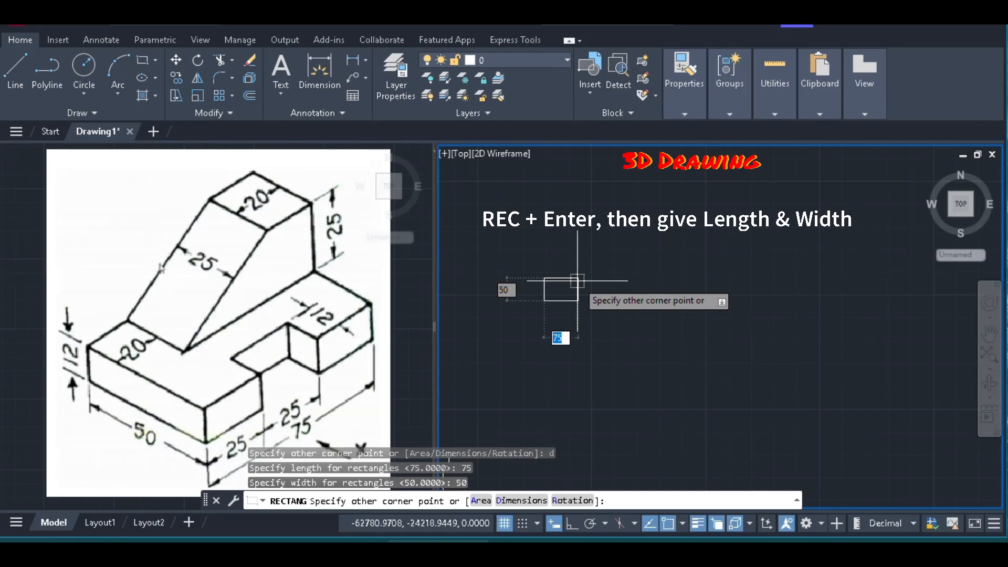
{"action": "left_click", "coordinate": [607, 317]}
Step: Explode the 75 by 50 rectangle into separate lines
{"action": "scroll", "coordinate": [557, 271], "scroll_direction": "up", "scroll_amount": 6}
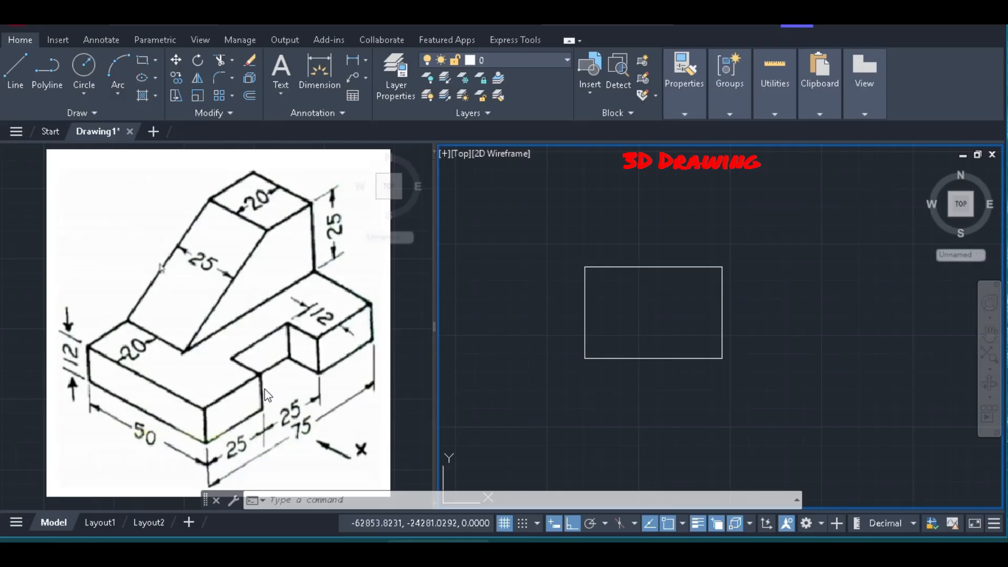
{"action": "left_click", "coordinate": [670, 346]}
{"action": "left_click", "coordinate": [627, 397]}
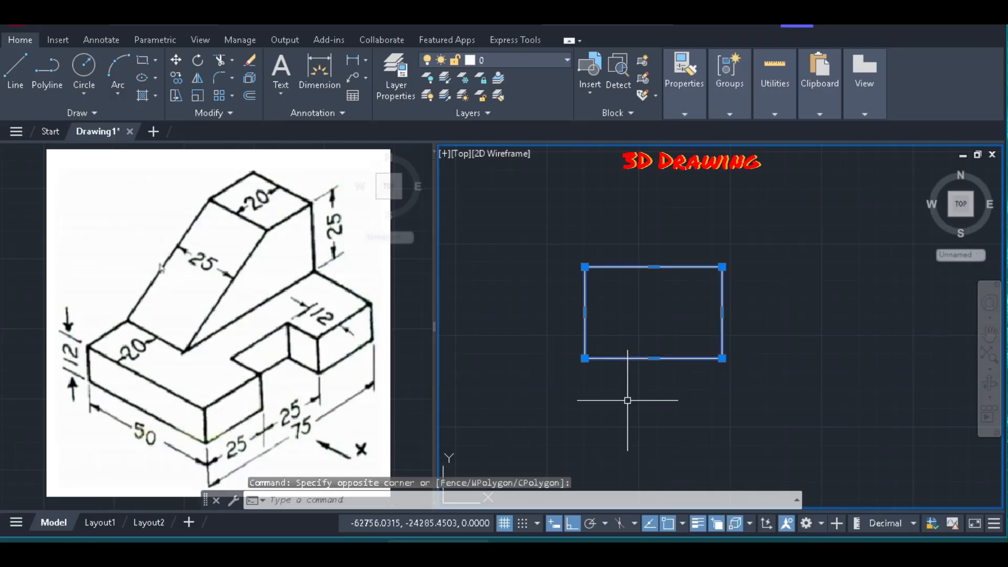
{"action": "type", "text": "x"}
{"action": "key", "text": "Return"}
Step: Copy the rectangle's lower edge 12 units upward
{"action": "left_click", "coordinate": [657, 341]}
{"action": "left_click", "coordinate": [625, 389]}
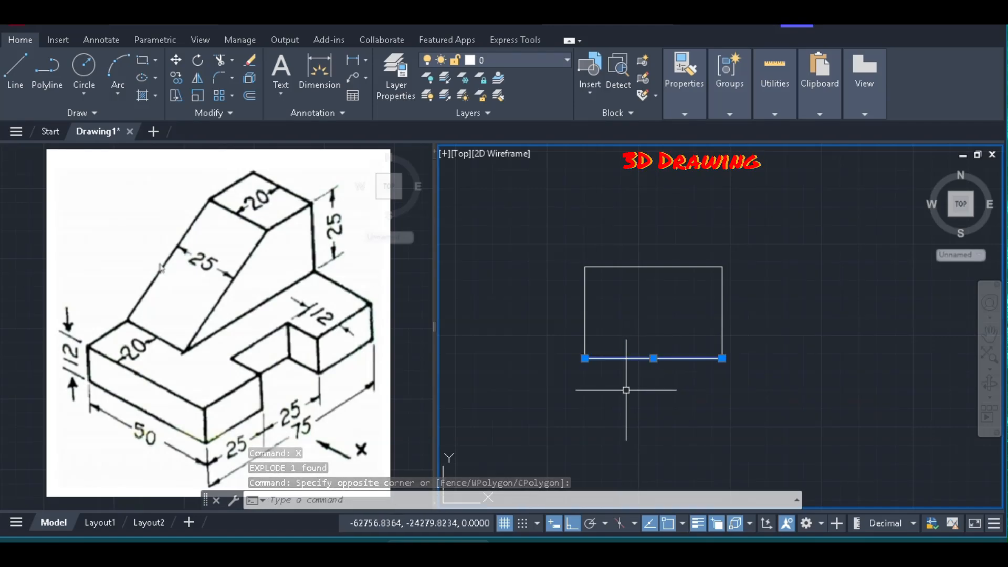
{"action": "type", "text": "co"}
{"action": "key", "text": "Return"}
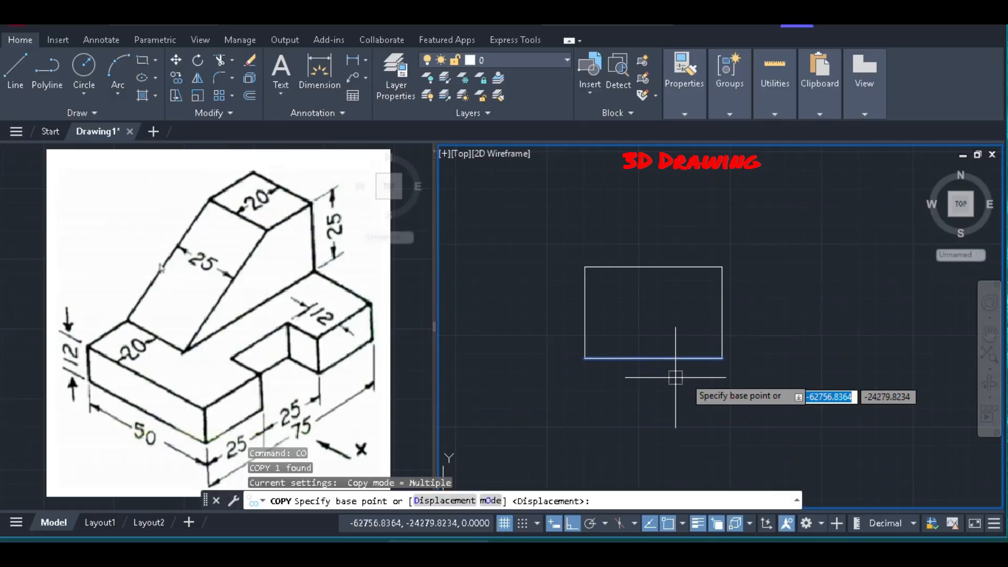
{"action": "left_click", "coordinate": [750, 372]}
{"action": "type", "text": "12"}
{"action": "key", "text": "Return"}
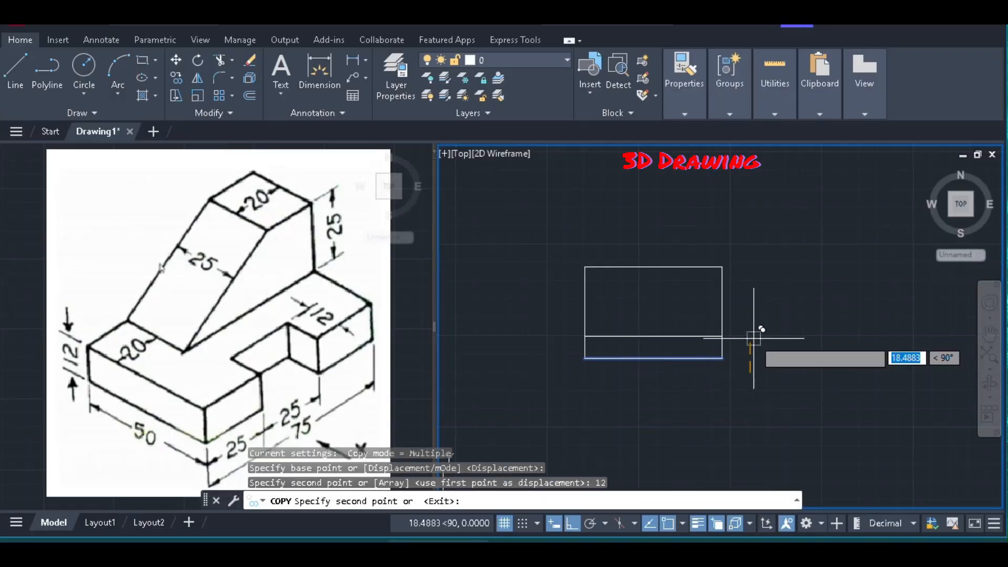
{"action": "key", "text": "Return"}
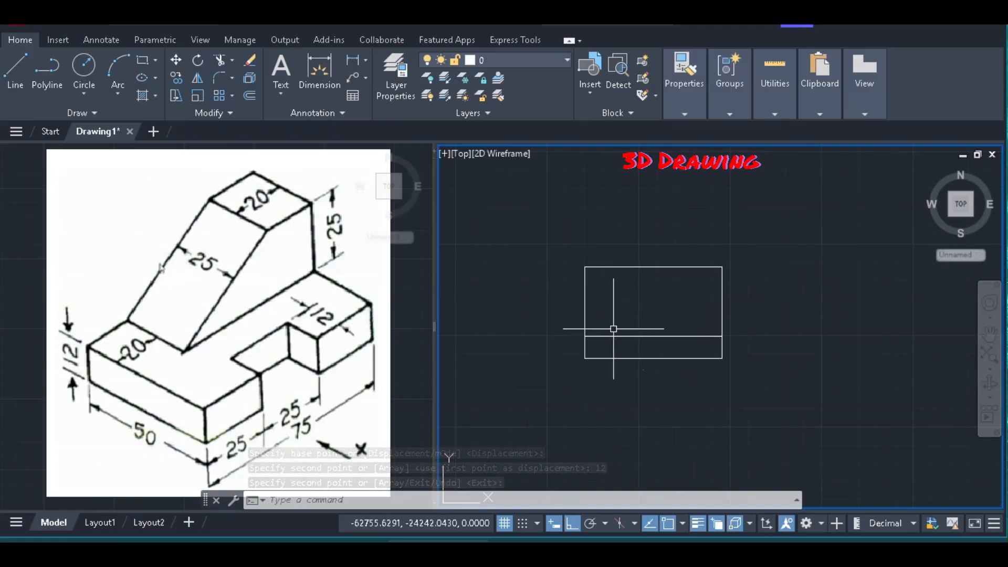
Step: Copy the rectangle's left edge to the right at distances of 25 and 50 units
{"action": "left_click", "coordinate": [597, 279]}
{"action": "left_click", "coordinate": [566, 316]}
{"action": "type", "text": "c"}
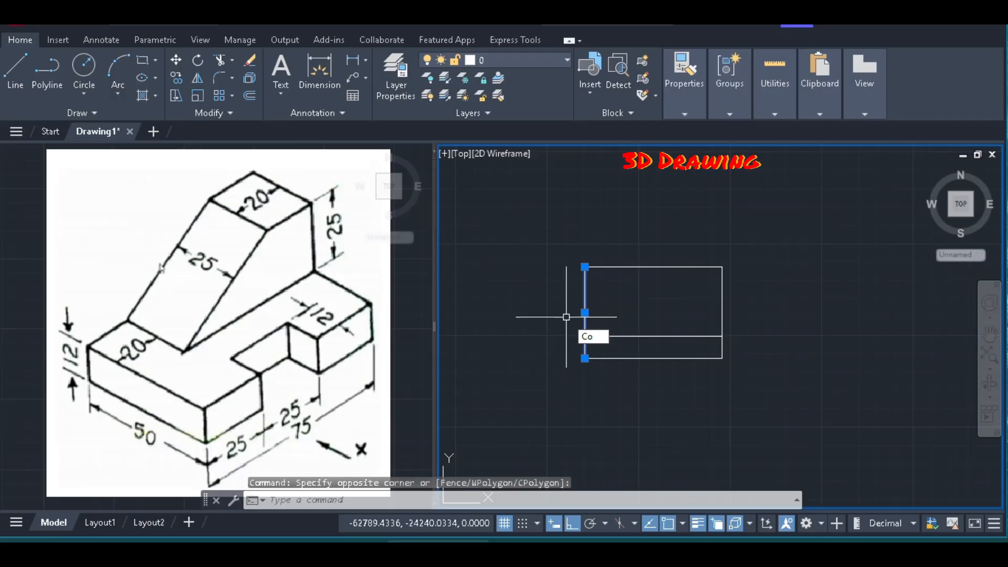
{"action": "type", "text": "o"}
{"action": "key", "text": "Return"}
{"action": "left_click", "coordinate": [585, 360]}
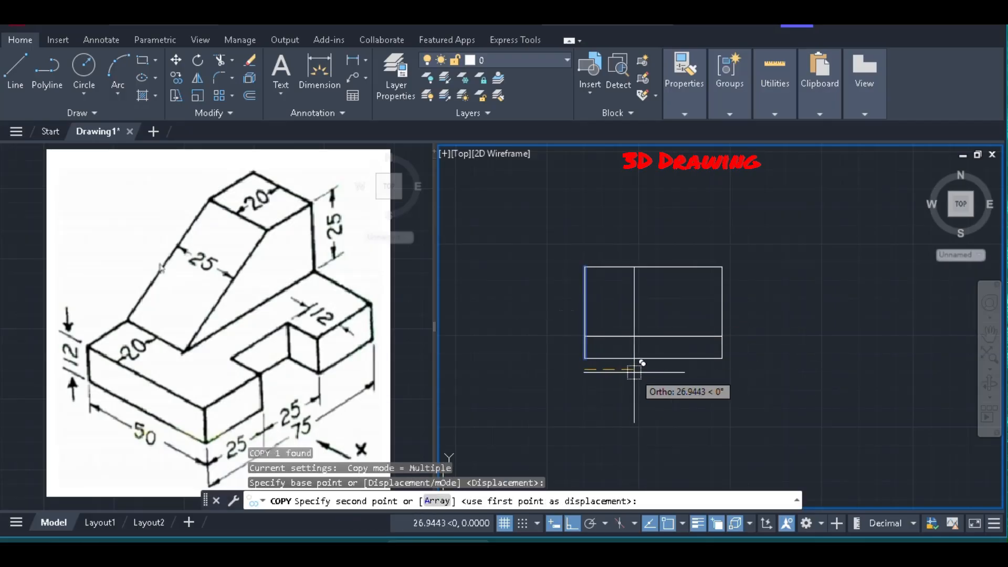
{"action": "type", "text": "25"}
{"action": "key", "text": "Return"}
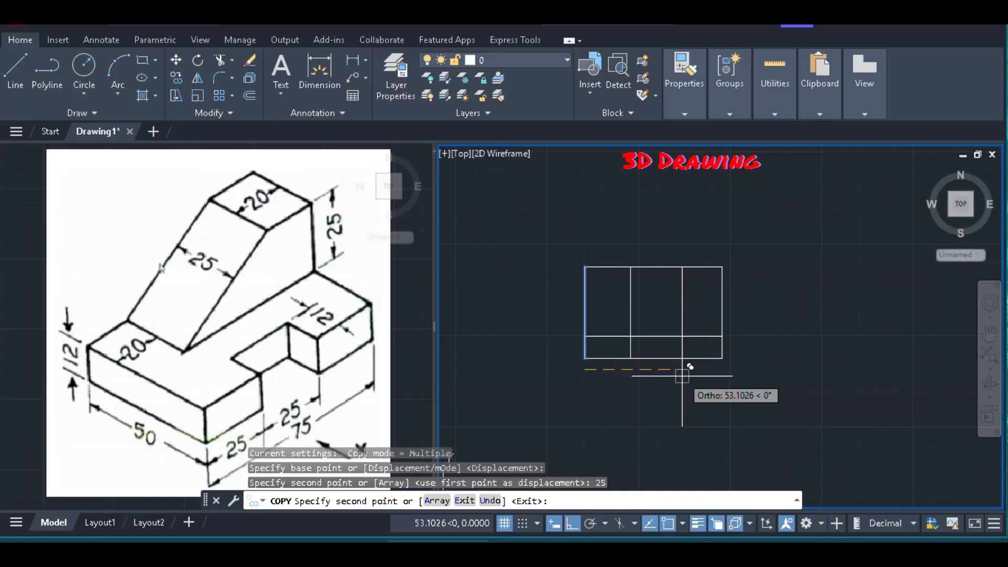
{"action": "type", "text": "50"}
{"action": "key", "text": "Return"}
{"action": "key", "text": "Return"}
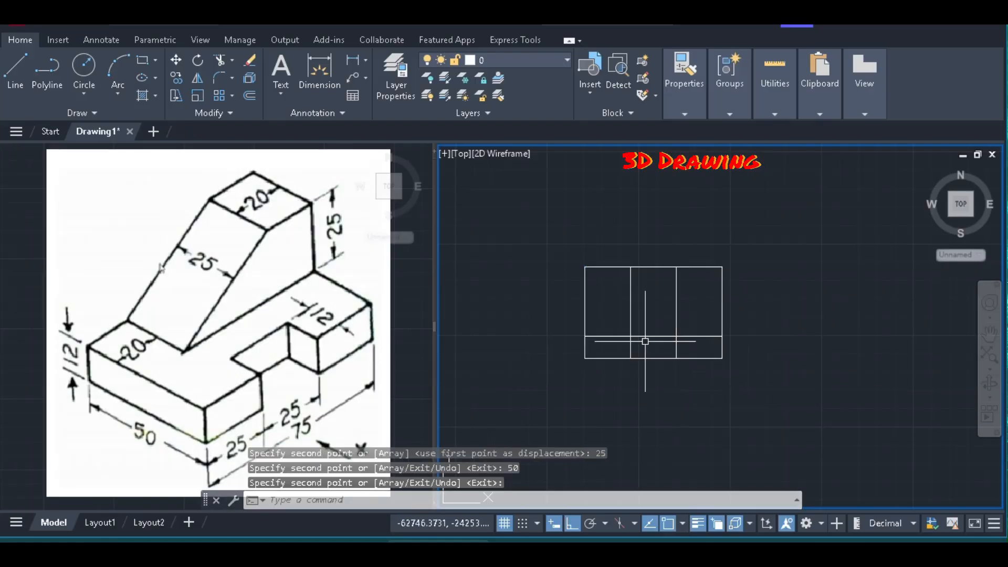
Step: Trim the copied lines and the lower edge to form the 25 by 12 notch in the base outline
{"action": "type", "text": "tr"}
{"action": "key", "text": "Return"}
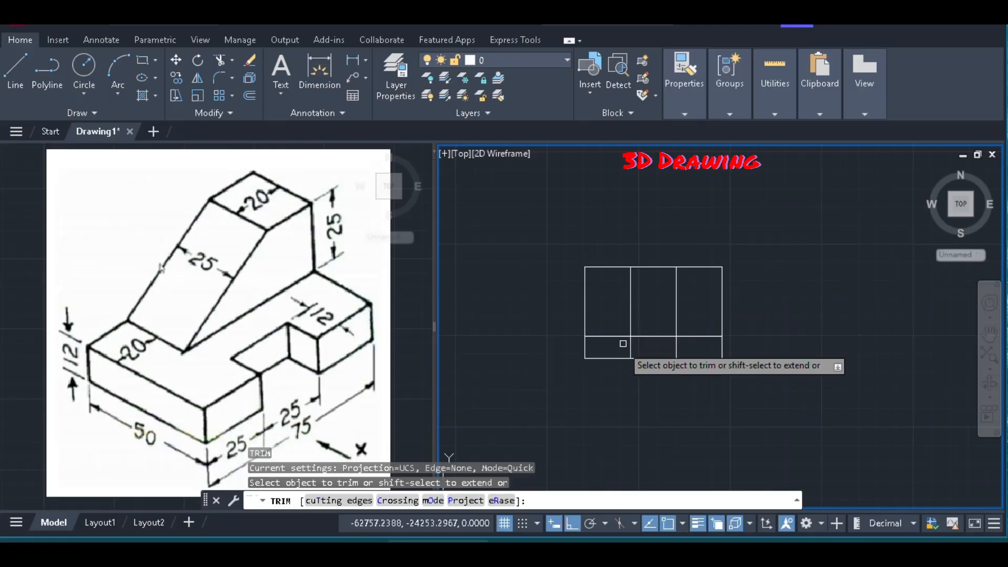
{"action": "mouse_move", "coordinate": [613, 344]}
{"action": "left_mouse_down"}
{"action": "mouse_move", "coordinate": [612, 306]}
{"action": "mouse_move", "coordinate": [683, 303]}
{"action": "mouse_move", "coordinate": [699, 346]}
{"action": "left_mouse_up"}
{"action": "left_click_drag", "start_coordinate": [647, 350], "coordinate": [645, 372]}
{"action": "key", "text": "Return"}
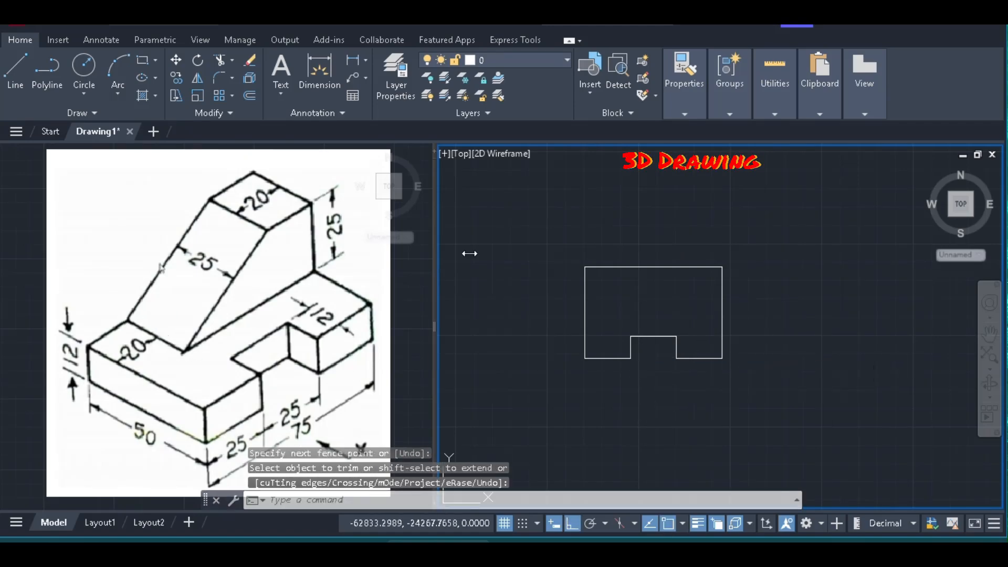
{"action": "type", "text": "l"}
{"action": "key", "text": "Return"}
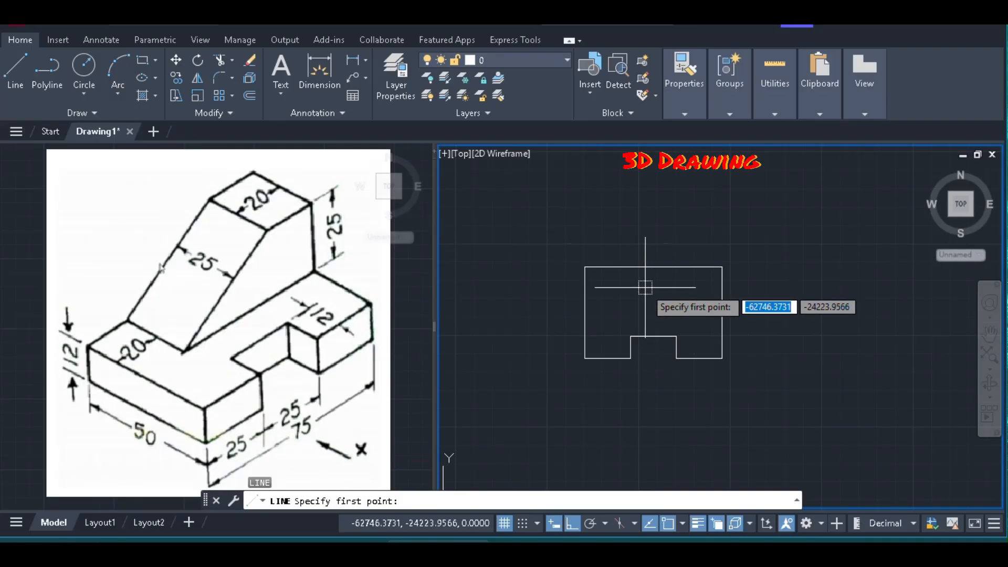
{"action": "key", "text": "Escape"}
Step: Copy the base outline's left edge 20 units to the right
{"action": "left_click", "coordinate": [603, 289]}
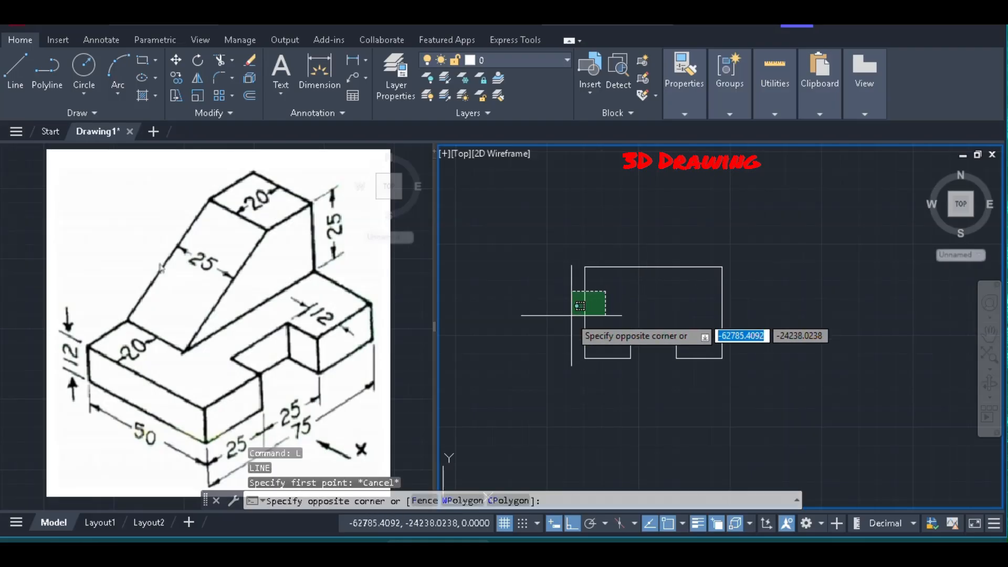
{"action": "left_click", "coordinate": [564, 322]}
{"action": "type", "text": "co"}
{"action": "key", "text": "Return"}
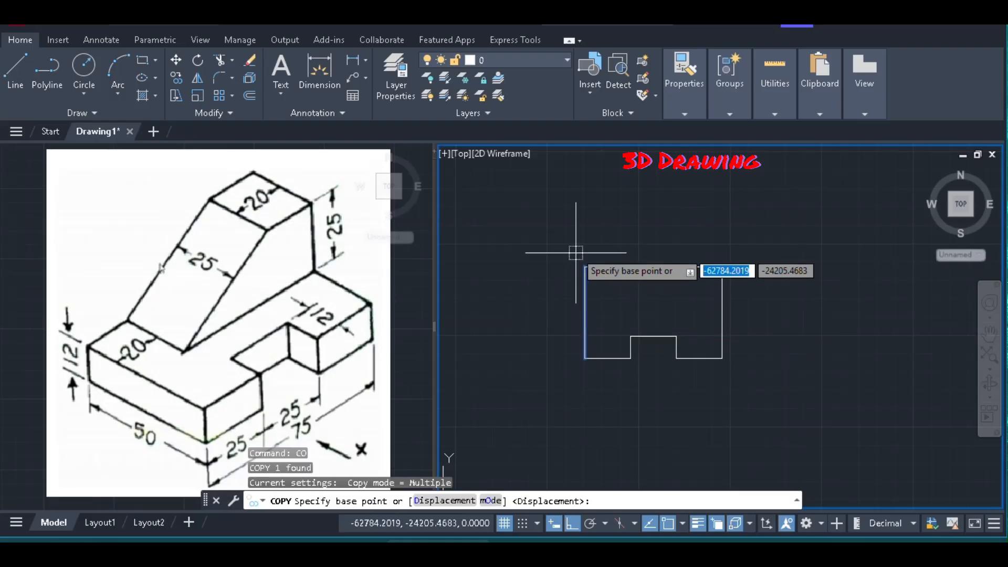
{"action": "left_click", "coordinate": [575, 240]}
{"action": "type", "text": "20"}
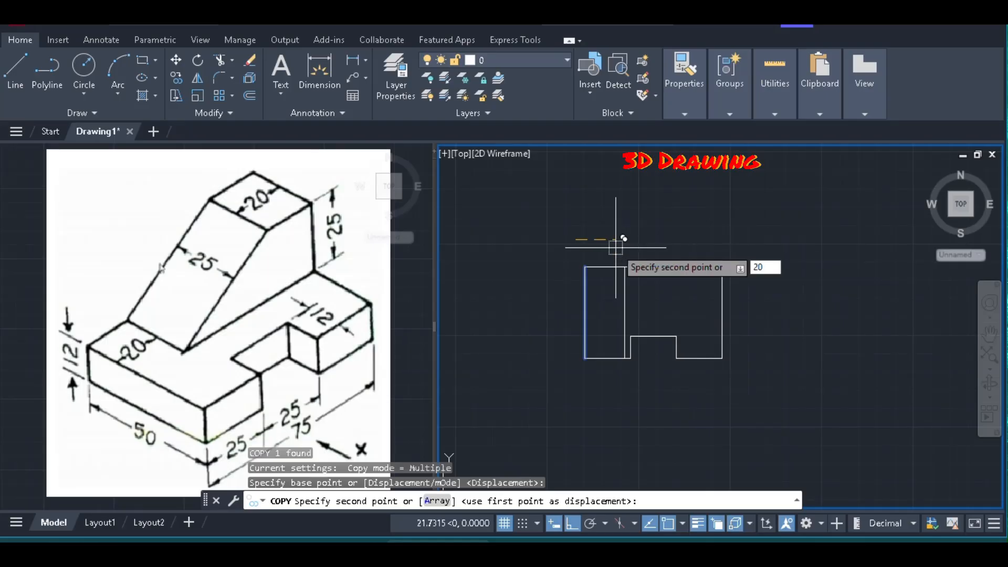
{"action": "key", "text": "Return"}
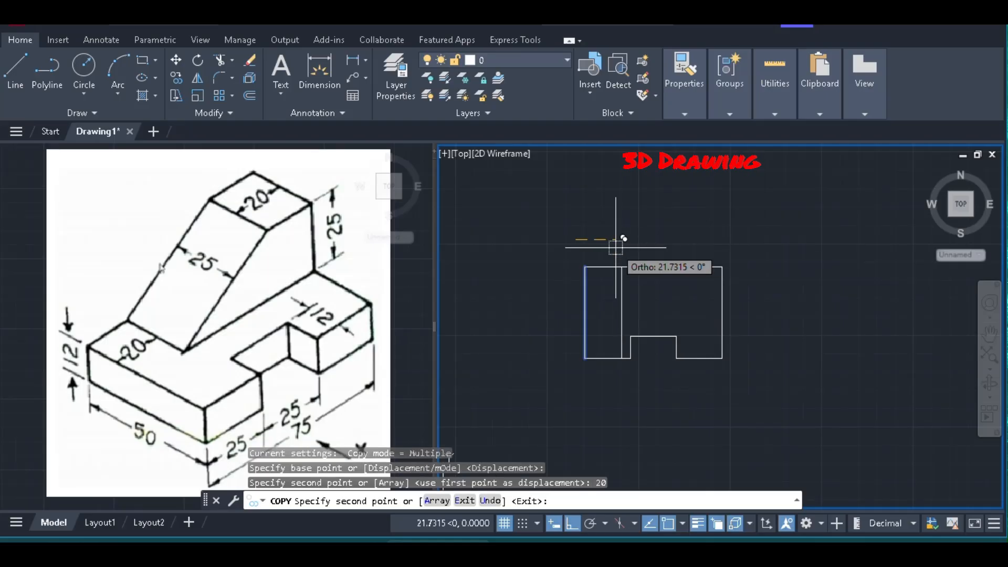
{"action": "key", "text": "Return"}
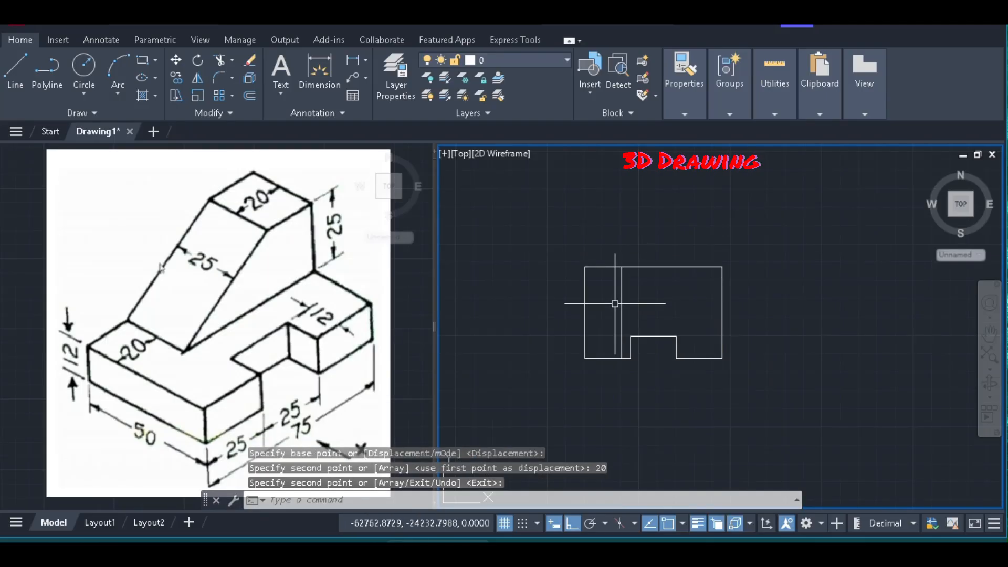
Step: Copy the base outline's upper edge 25 units downward
{"action": "scroll", "coordinate": [629, 295], "scroll_direction": "up", "scroll_amount": 2}
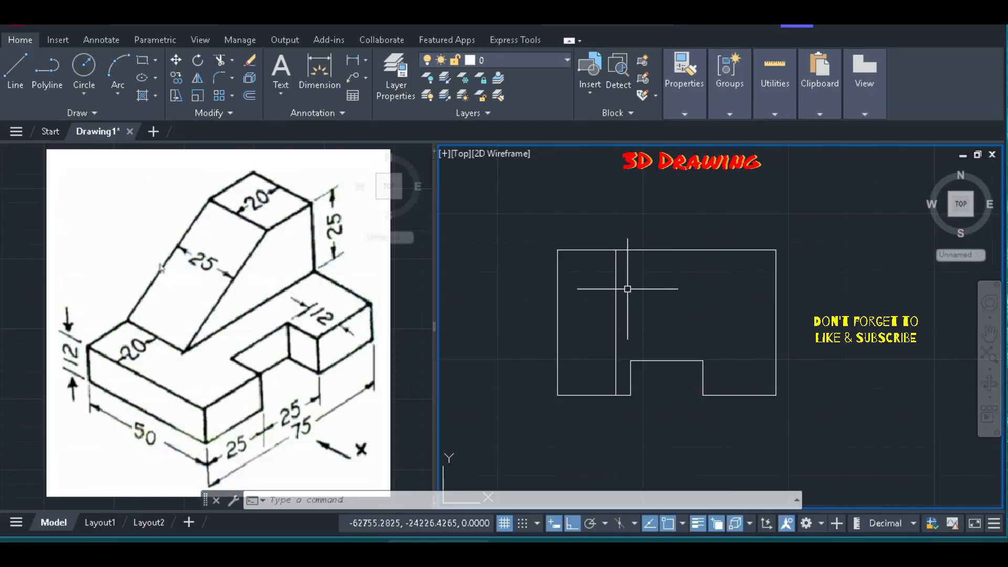
{"action": "left_click", "coordinate": [682, 250]}
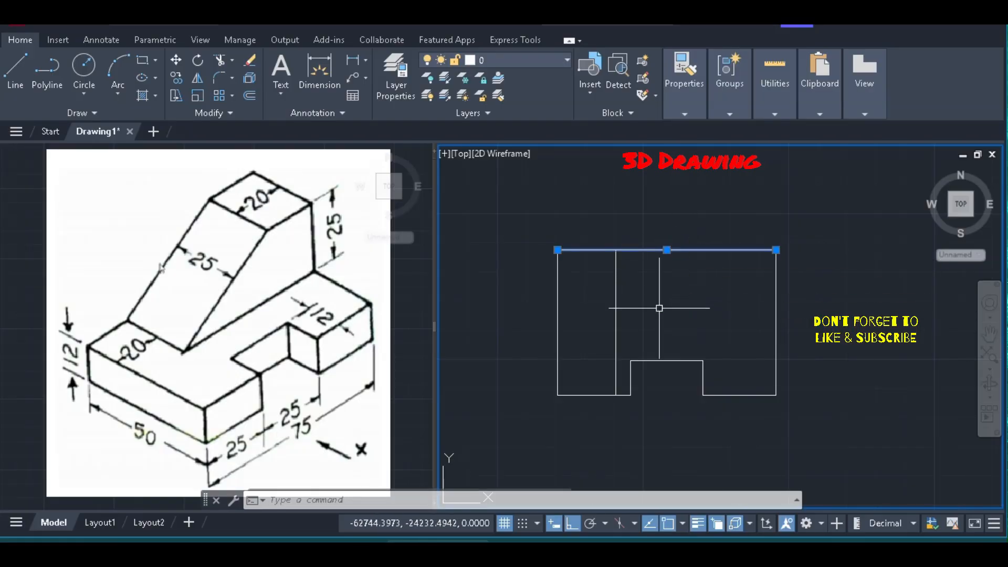
{"action": "left_click", "coordinate": [659, 308]}
{"action": "type", "text": "co"}
{"action": "key", "text": "Return"}
{"action": "left_click", "coordinate": [682, 303]}
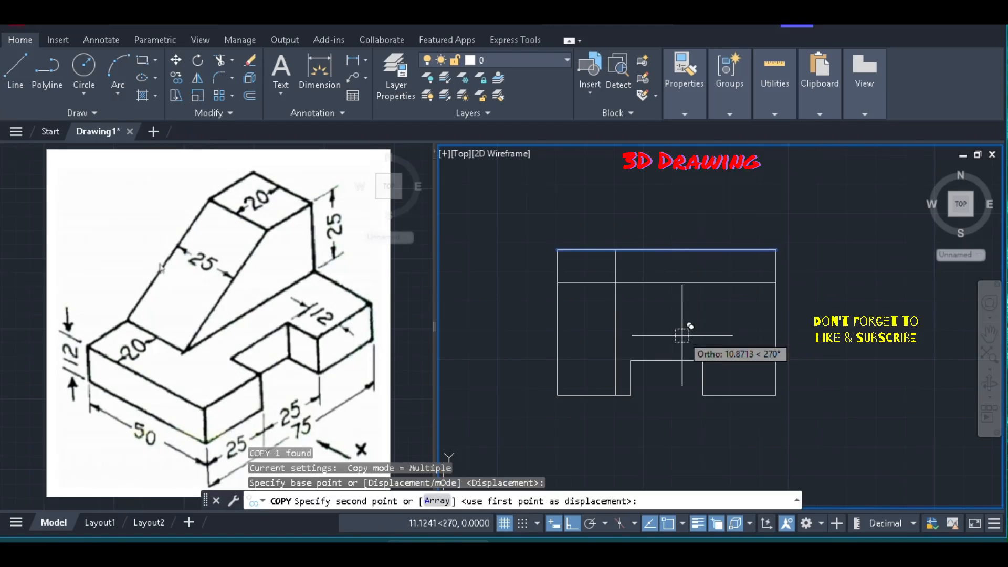
{"action": "type", "text": "25"}
{"action": "key", "text": "Return"}
{"action": "key", "text": "Escape"}
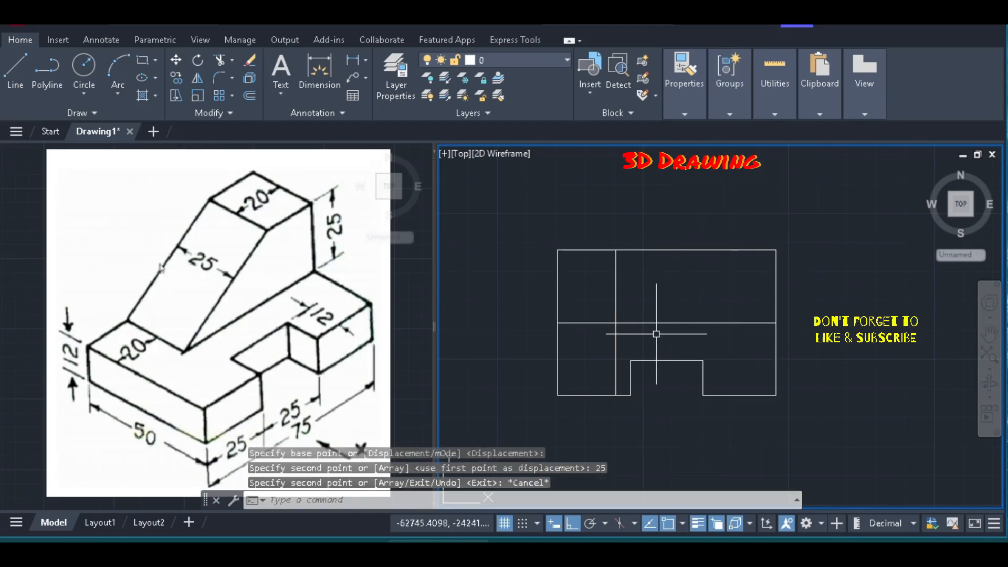
Step: Trim the two copied lines at their crossing to leave only the wedge's rectangle in the upper right corner of the outline
{"action": "type", "text": "tr"}
{"action": "key", "text": "Return"}
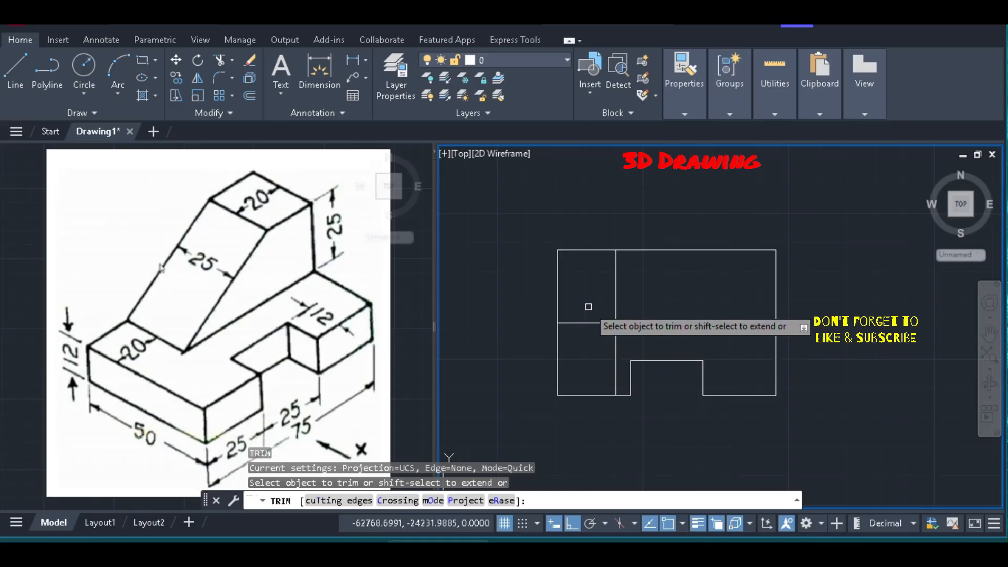
{"action": "mouse_move", "coordinate": [589, 305]}
{"action": "left_mouse_down"}
{"action": "mouse_move", "coordinate": [591, 361]}
{"action": "mouse_move", "coordinate": [646, 340]}
{"action": "left_mouse_up"}
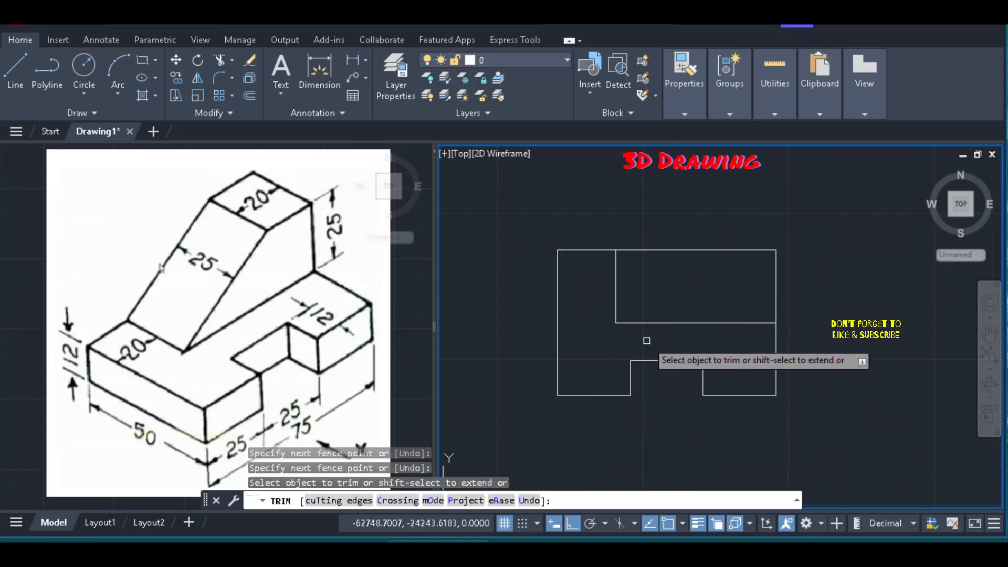
{"action": "key", "text": "Return"}
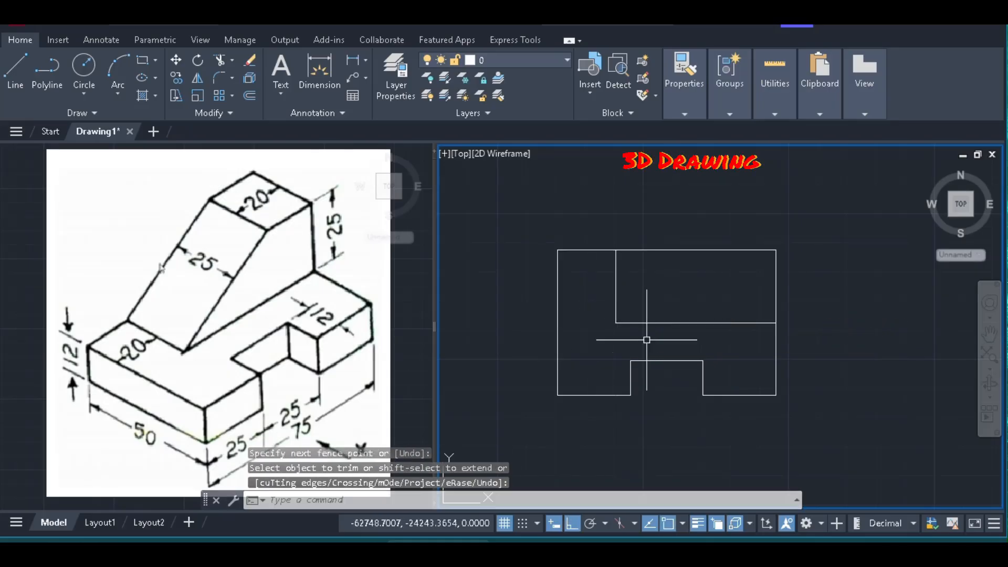
Step: Orbit to an isometric-like 3D view and extrude the notched area around the wedge rectangle 12 units with Presspull
{"action": "scroll", "coordinate": [646, 339], "scroll_direction": "down", "scroll_amount": 2}
{"action": "scroll", "coordinate": [643, 335], "scroll_direction": "up", "scroll_amount": 2}
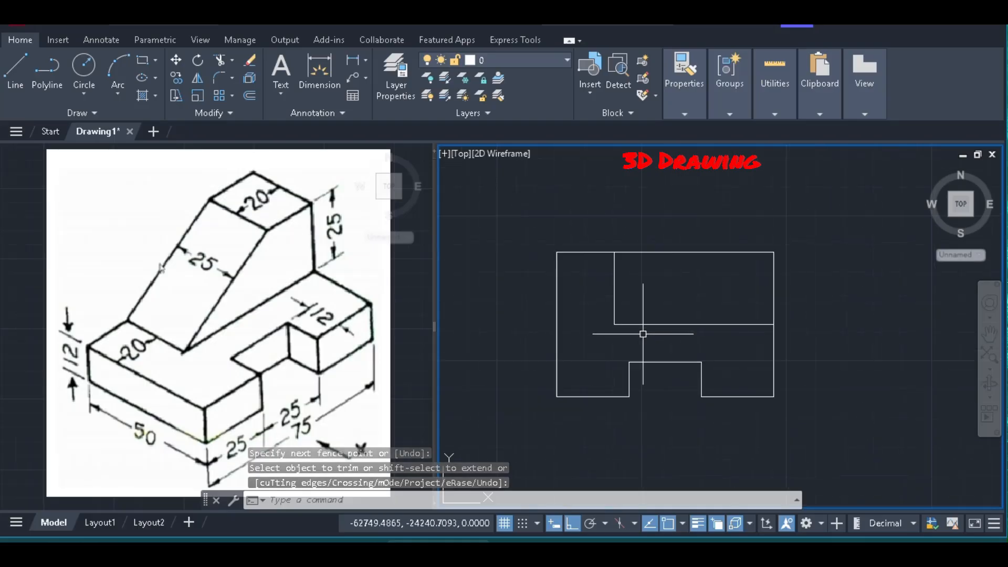
{"action": "left_click", "coordinate": [990, 388]}
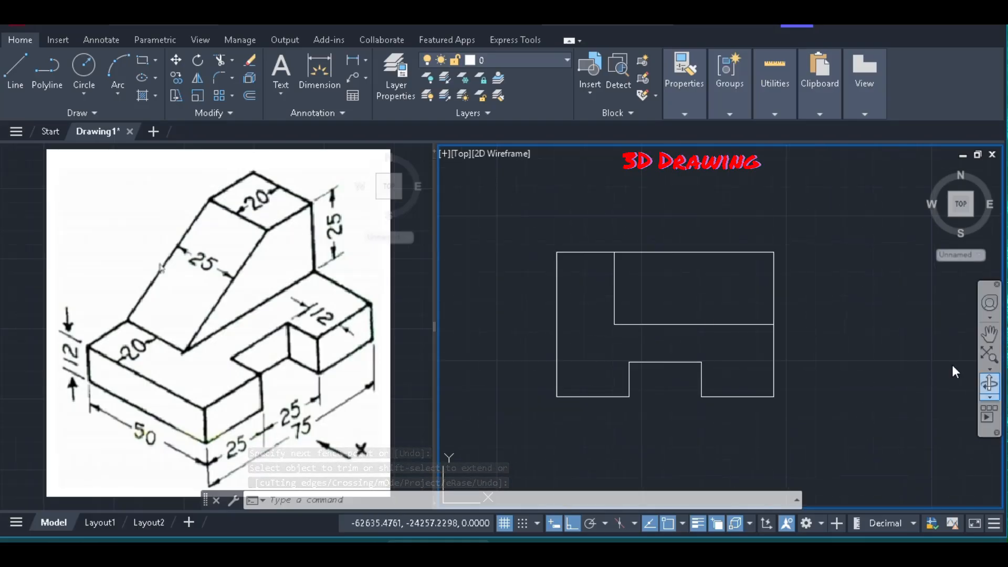
{"action": "left_click_drag", "start_coordinate": [679, 402], "coordinate": [674, 315]}
{"action": "key", "text": "Escape"}
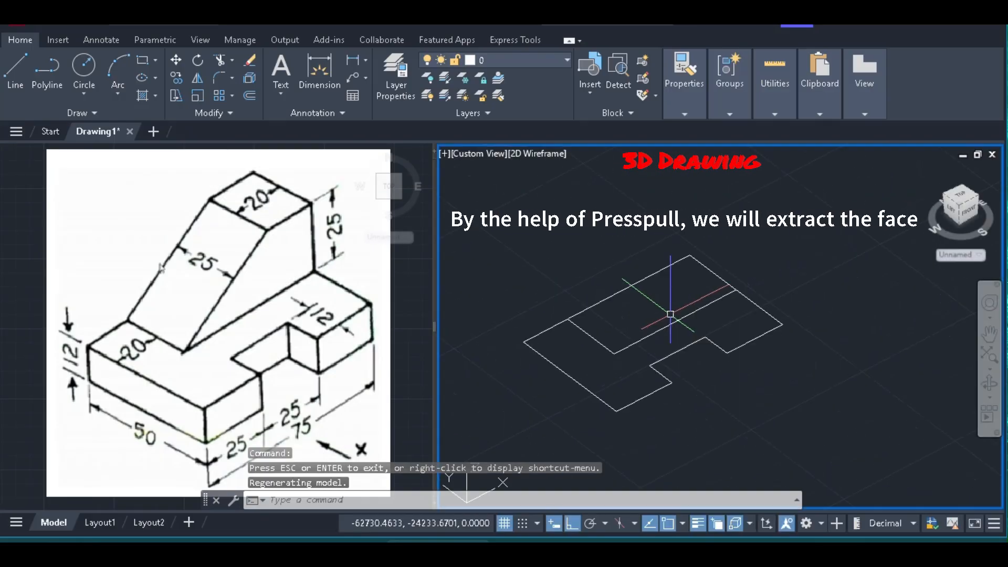
{"action": "type", "text": "PRE"}
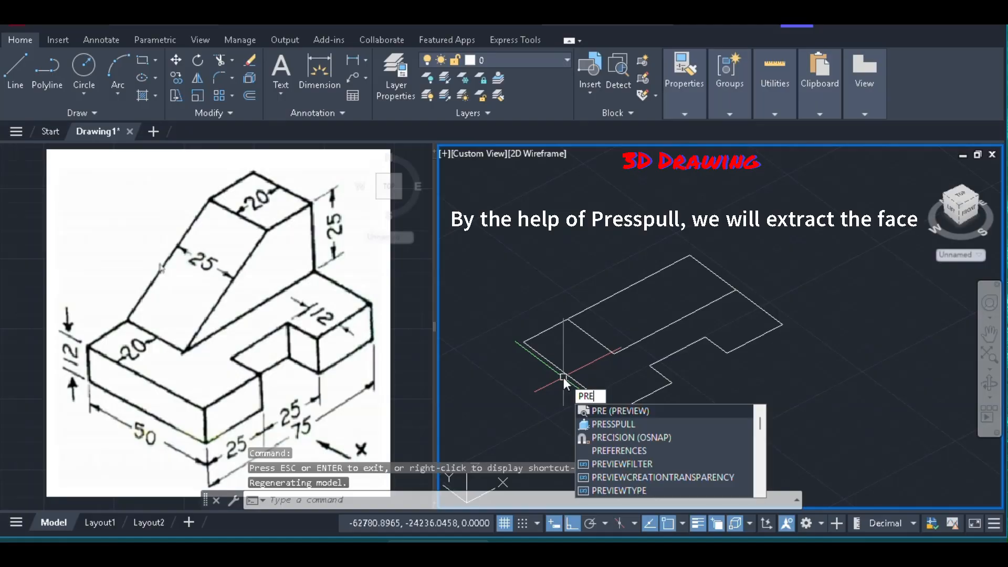
{"action": "left_click", "coordinate": [622, 425]}
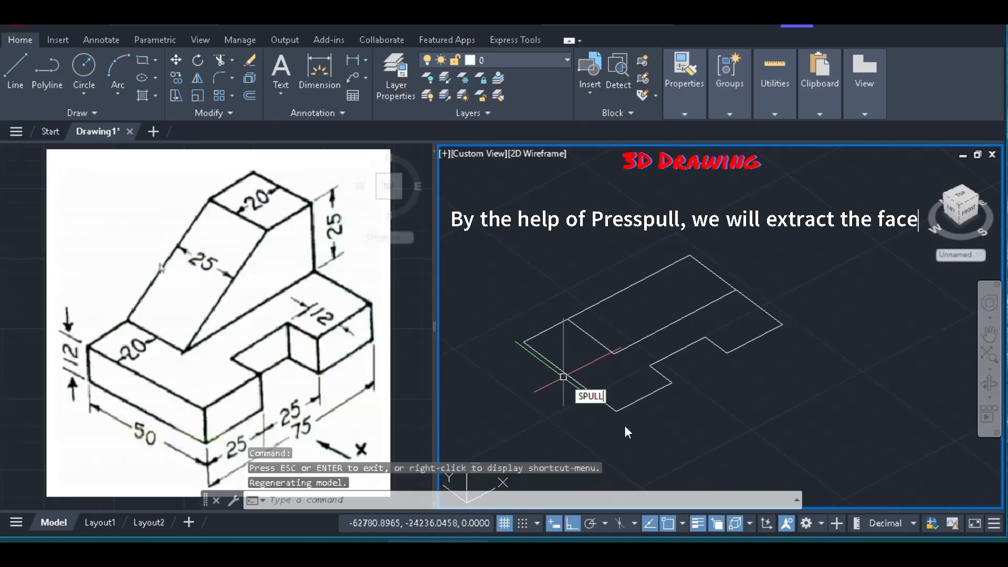
{"action": "left_click", "coordinate": [611, 372]}
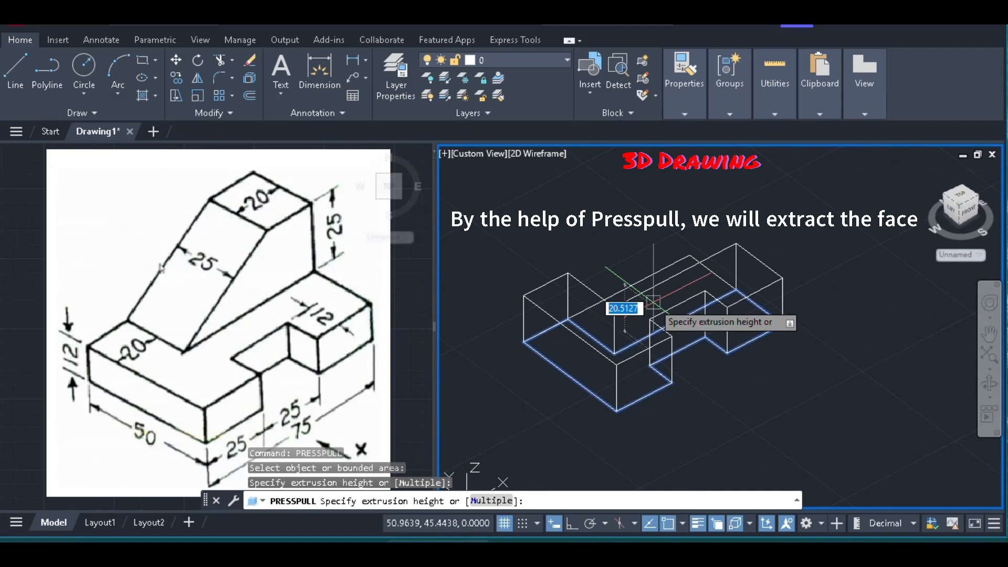
{"action": "type", "text": "12"}
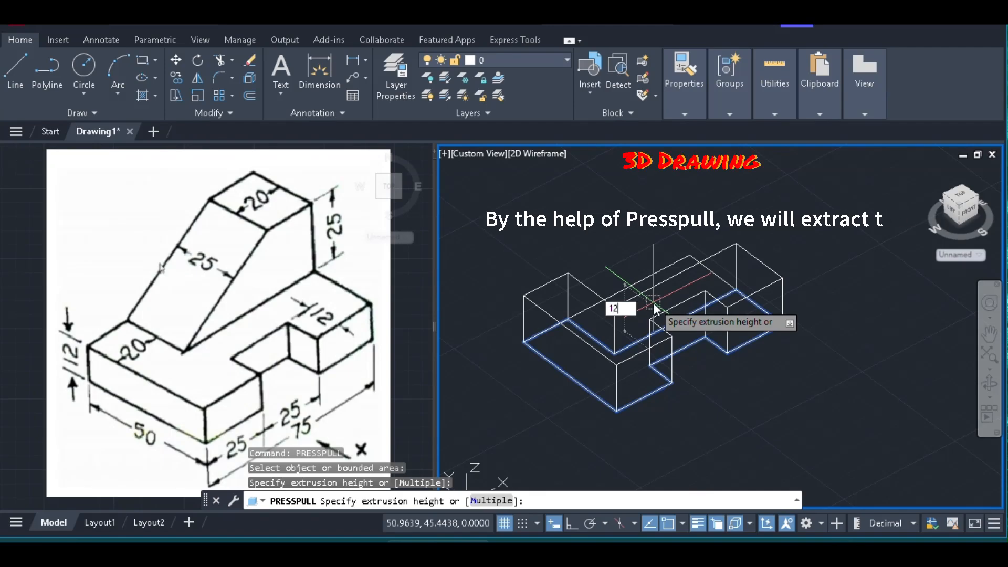
{"action": "key", "text": "Return"}
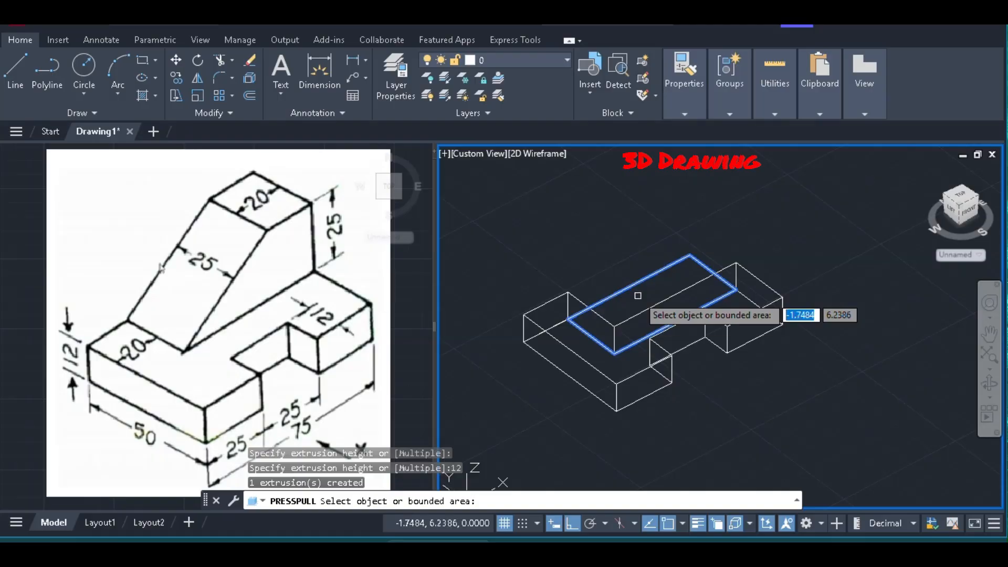
Step: Extrude the wedge's rectangular area 37 units with Presspull and set the visual style to Shades of Gray
{"action": "left_click", "coordinate": [638, 288]}
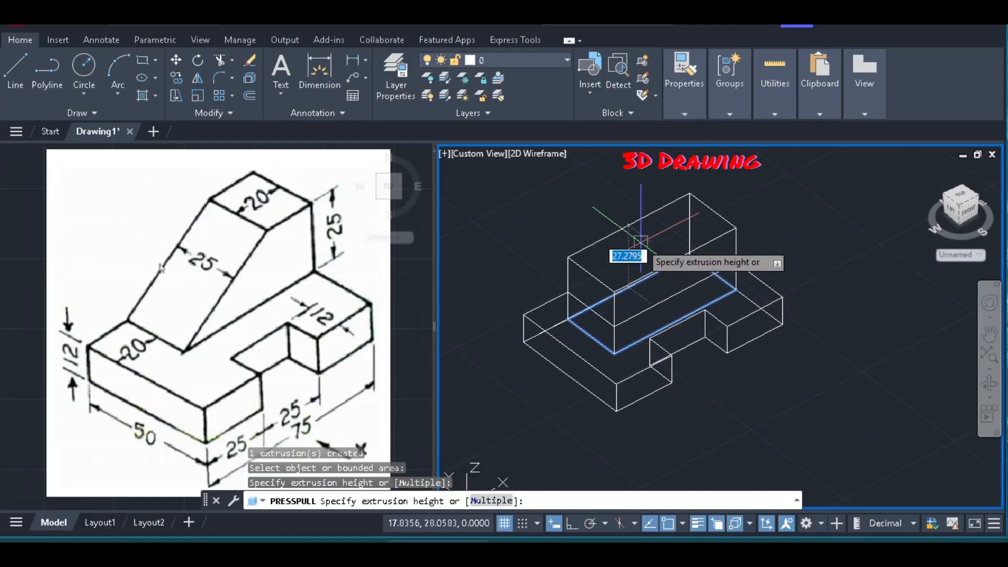
{"action": "type", "text": "37"}
{"action": "key", "text": "Return"}
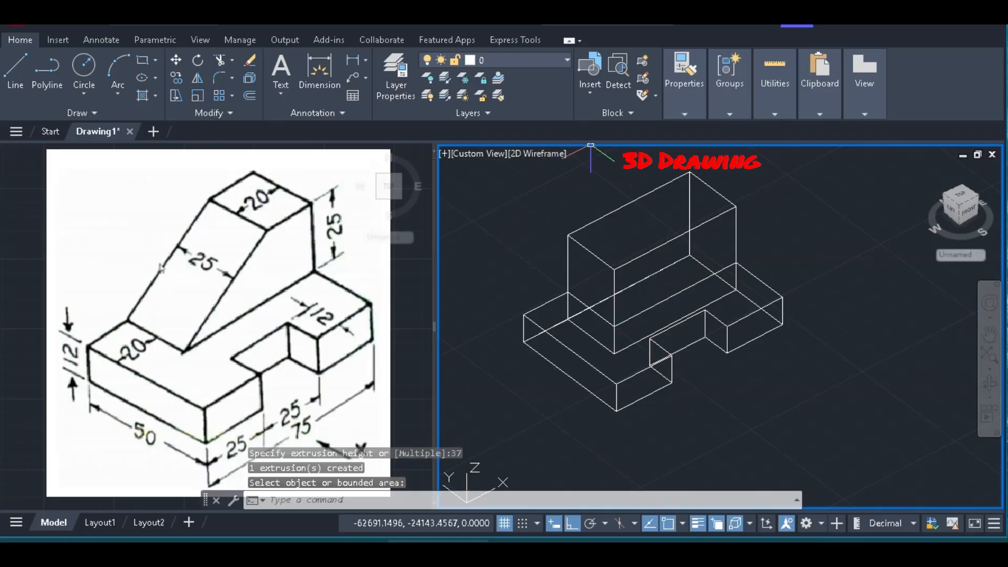
{"action": "left_click", "coordinate": [531, 153]}
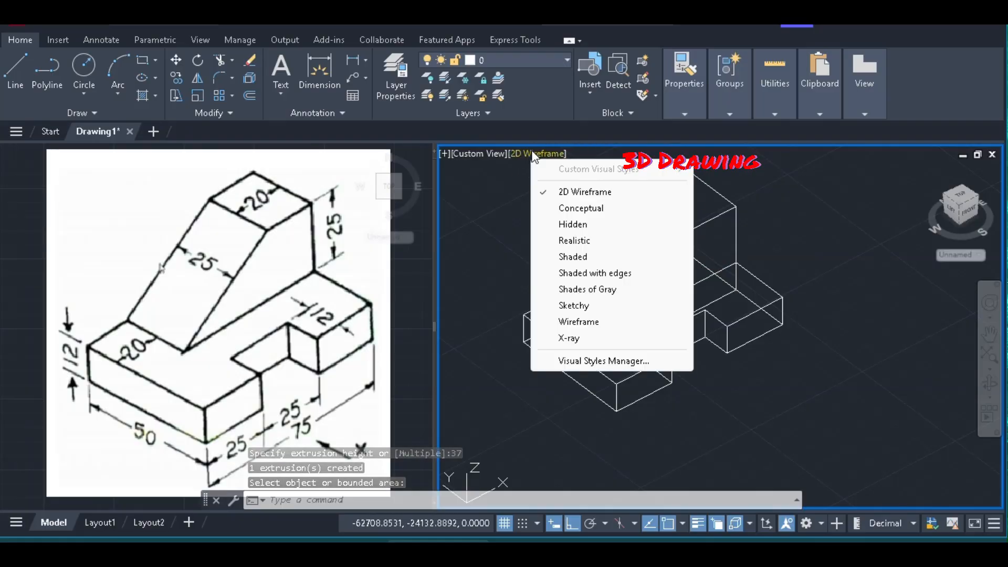
{"action": "left_click", "coordinate": [600, 290]}
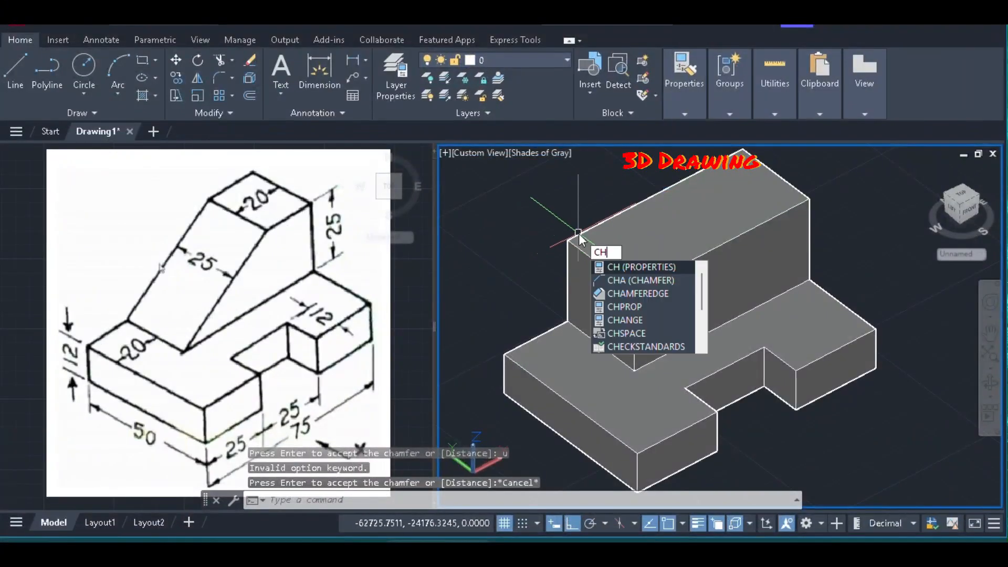
Step: Apply CHAMFEREDGE to the tall block's short upper edge above the 20-unit ledge, with a vertical chamfer distance of 25
{"action": "left_click", "coordinate": [640, 298]}
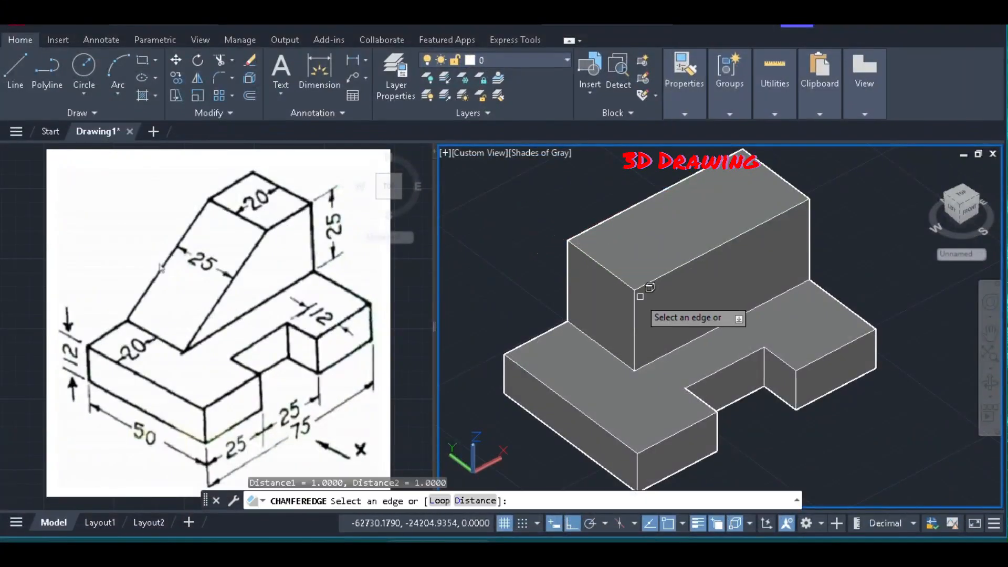
{"action": "left_click", "coordinate": [601, 266]}
{"action": "left_click", "coordinate": [602, 266]}
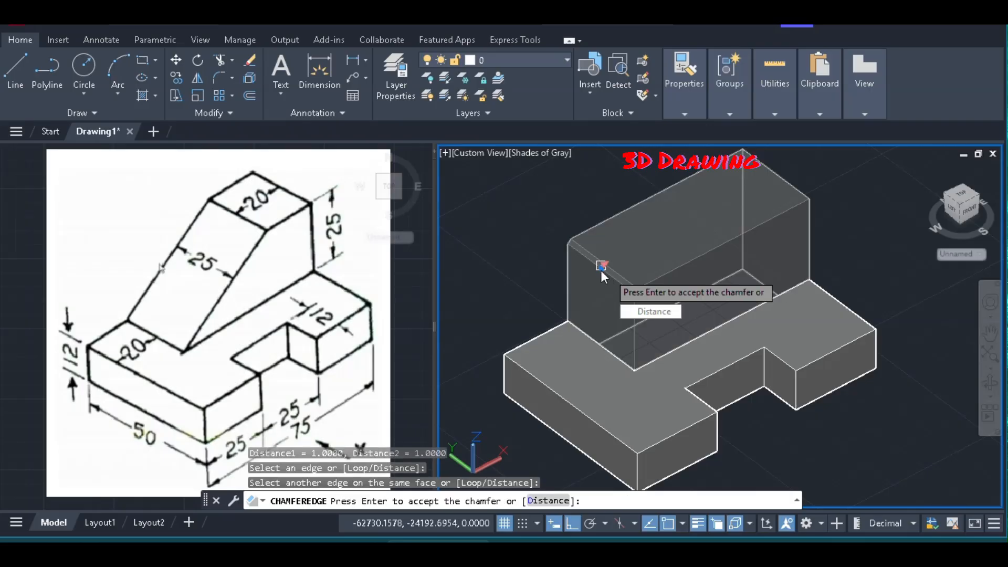
{"action": "scroll", "coordinate": [600, 266], "scroll_direction": "up", "scroll_amount": 2}
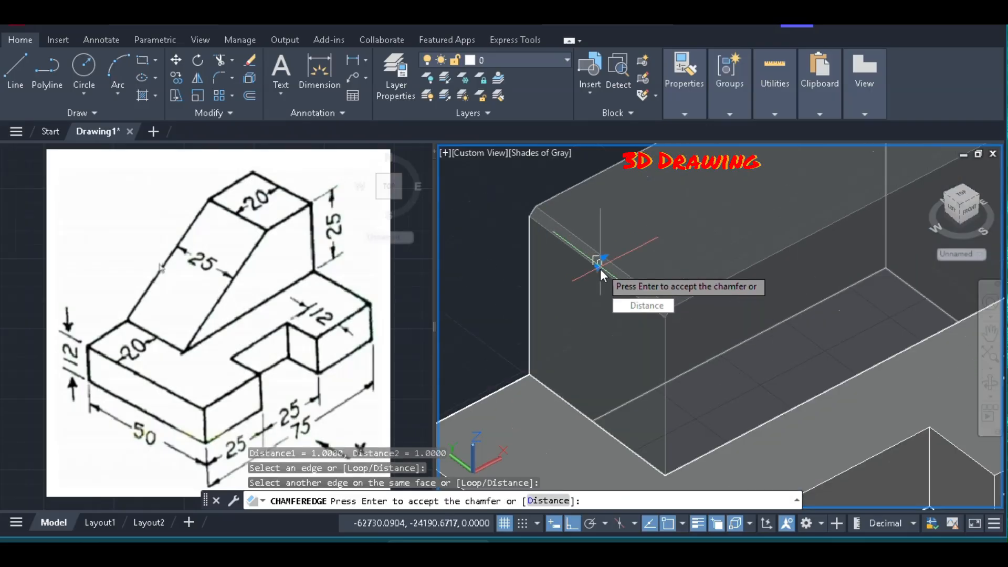
{"action": "left_click", "coordinate": [603, 258]}
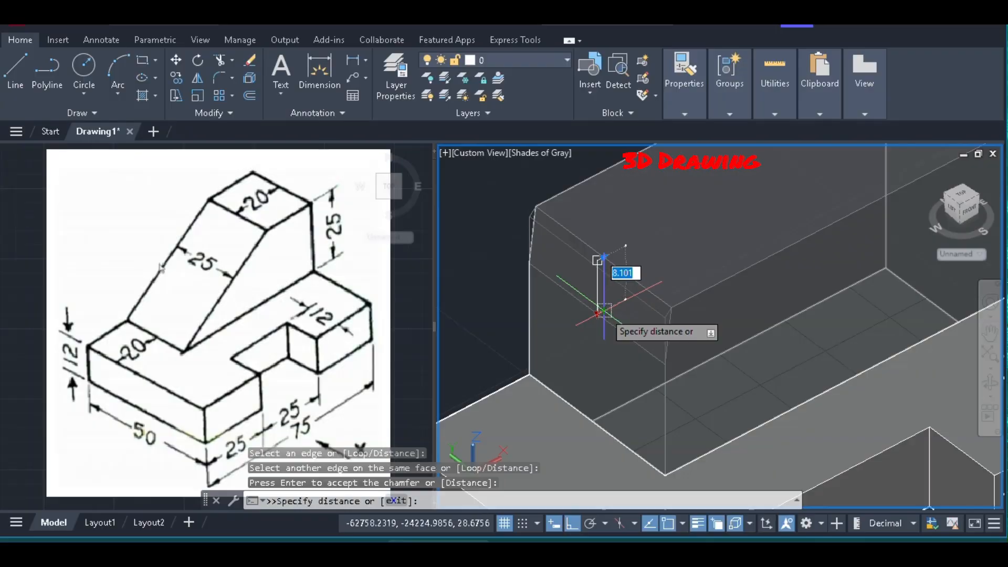
{"action": "scroll", "coordinate": [604, 311], "scroll_direction": "down", "scroll_amount": 2}
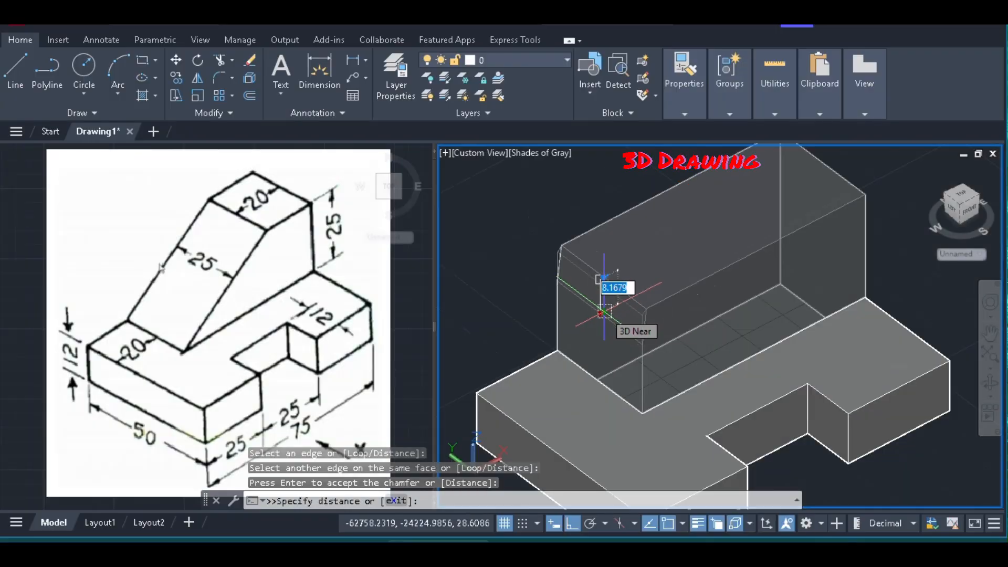
{"action": "type", "text": "2"}
{"action": "type", "text": "25"}
{"action": "key", "text": "Return"}
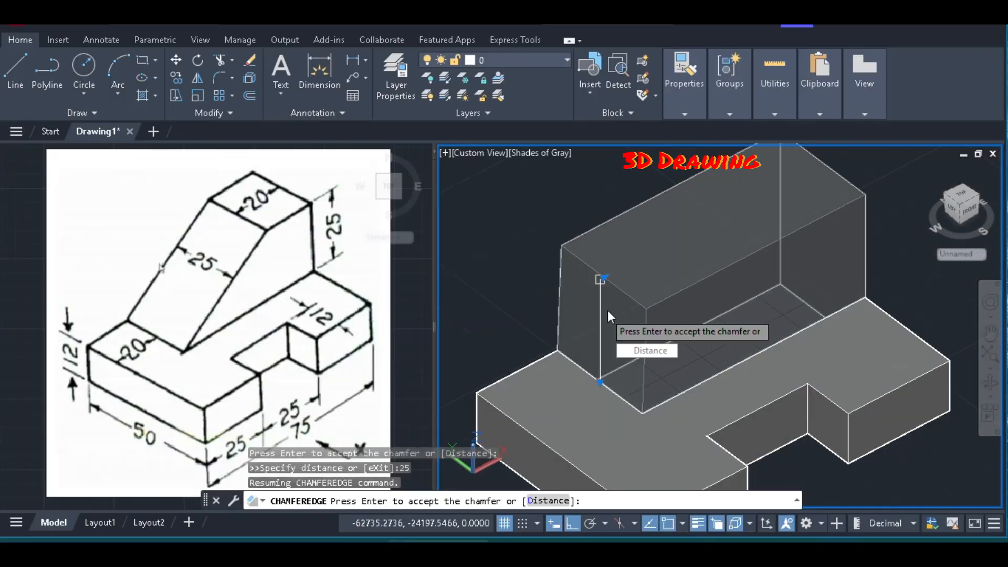
Step: Set the chamfer's horizontal distance along the tall block's top to 35 and accept it to form the wedge's sloped face
{"action": "left_click", "coordinate": [602, 278]}
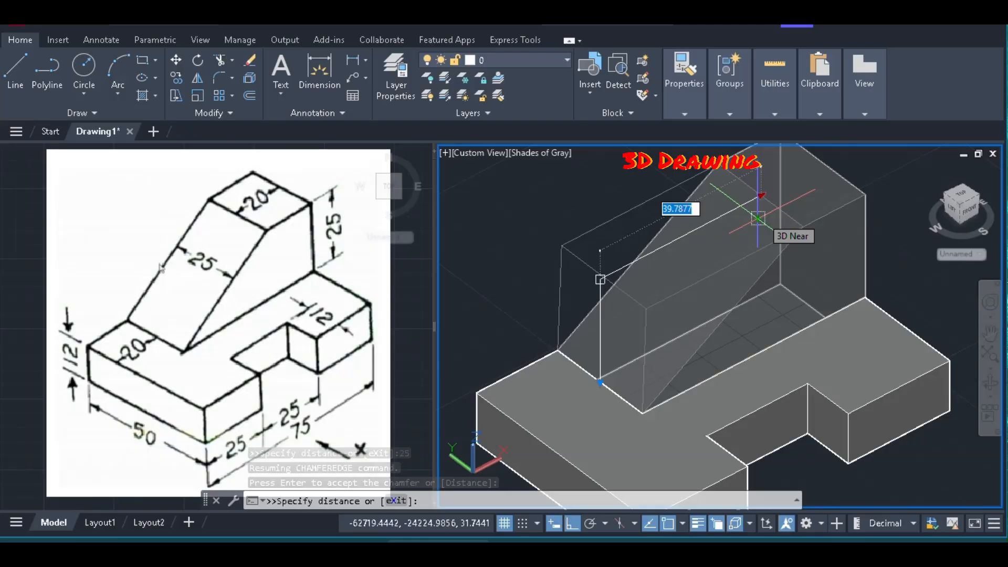
{"action": "type", "text": "35"}
{"action": "key", "text": "Return"}
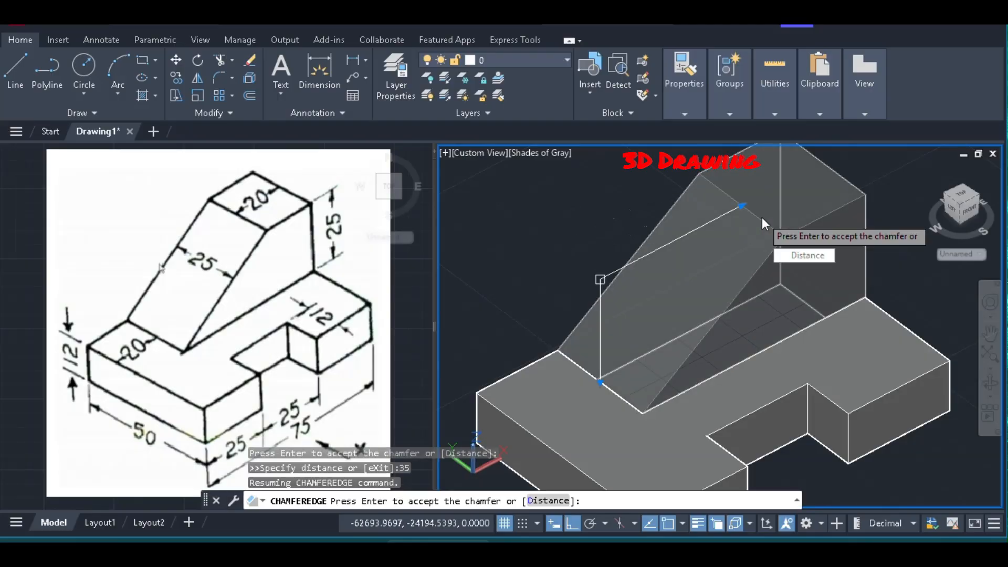
{"action": "key", "text": "Return"}
{"action": "scroll", "coordinate": [637, 242], "scroll_direction": "down", "scroll_amount": 4}
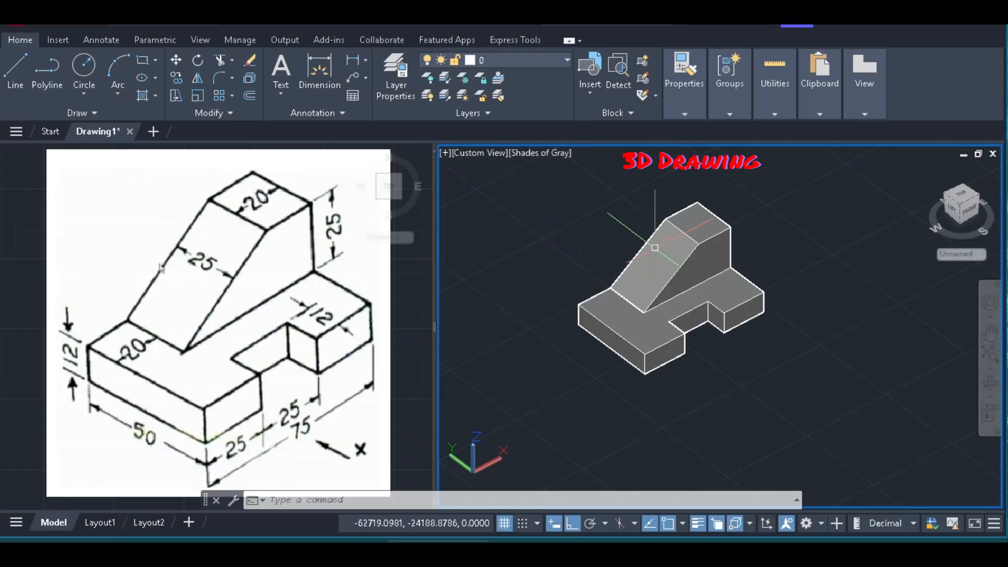
{"action": "scroll", "coordinate": [666, 177], "scroll_direction": "up", "scroll_amount": 2}
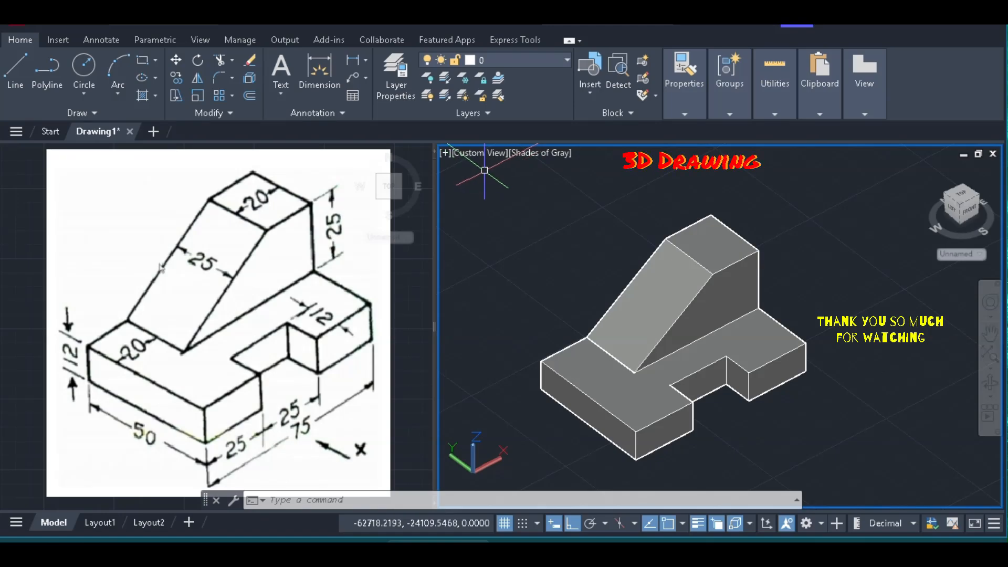
Step: Change the viewport configuration to Single and orbit the finished wedge model slightly to inspect it in 3D
{"action": "left_click", "coordinate": [445, 151]}
{"action": "mouse_move", "coordinate": [497, 185]}
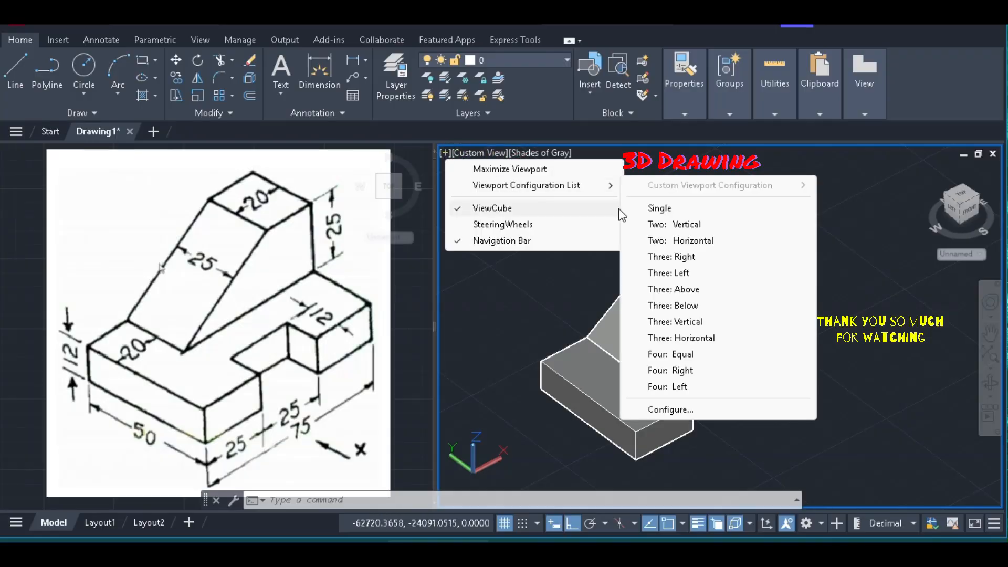
{"action": "left_click", "coordinate": [656, 208]}
{"action": "scroll", "coordinate": [515, 232], "scroll_direction": "down", "scroll_amount": 4}
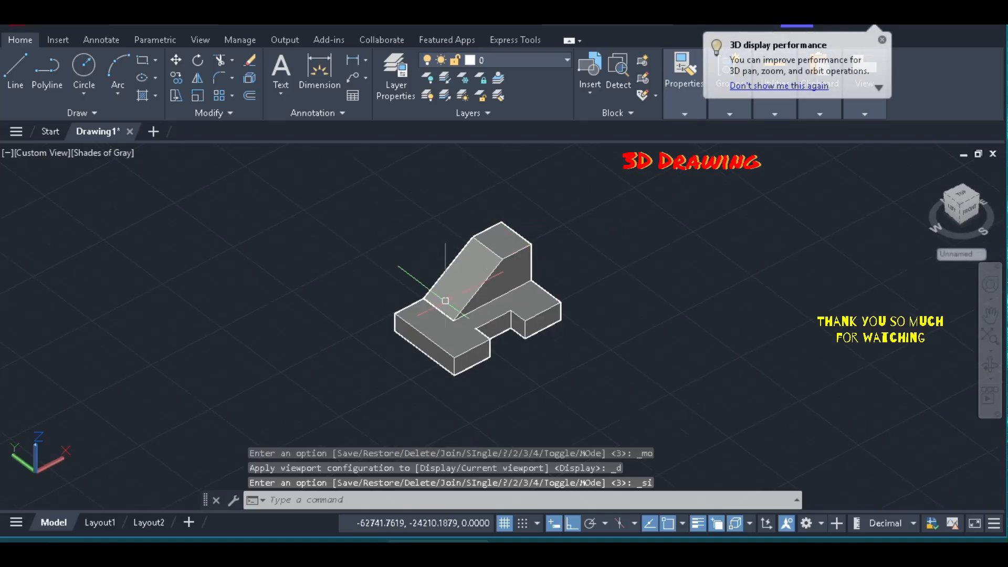
{"action": "scroll", "coordinate": [438, 305], "scroll_direction": "up", "scroll_amount": 3}
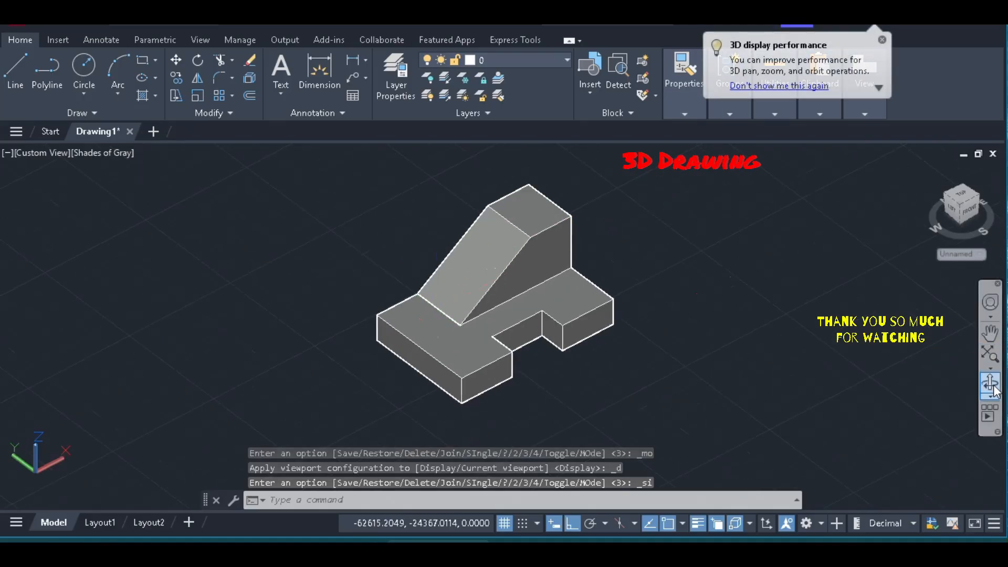
{"action": "left_click", "coordinate": [990, 367]}
{"action": "left_click_drag", "start_coordinate": [588, 290], "coordinate": [580, 285]}
{"action": "mouse_move", "coordinate": [676, 349]}
{"action": "left_mouse_down"}
{"action": "mouse_move", "coordinate": [679, 361]}
{"action": "mouse_move", "coordinate": [646, 300]}
{"action": "mouse_move", "coordinate": [677, 355]}
{"action": "left_mouse_up"}
{"action": "scroll", "coordinate": [430, 194], "scroll_direction": "up", "scroll_amount": 1}
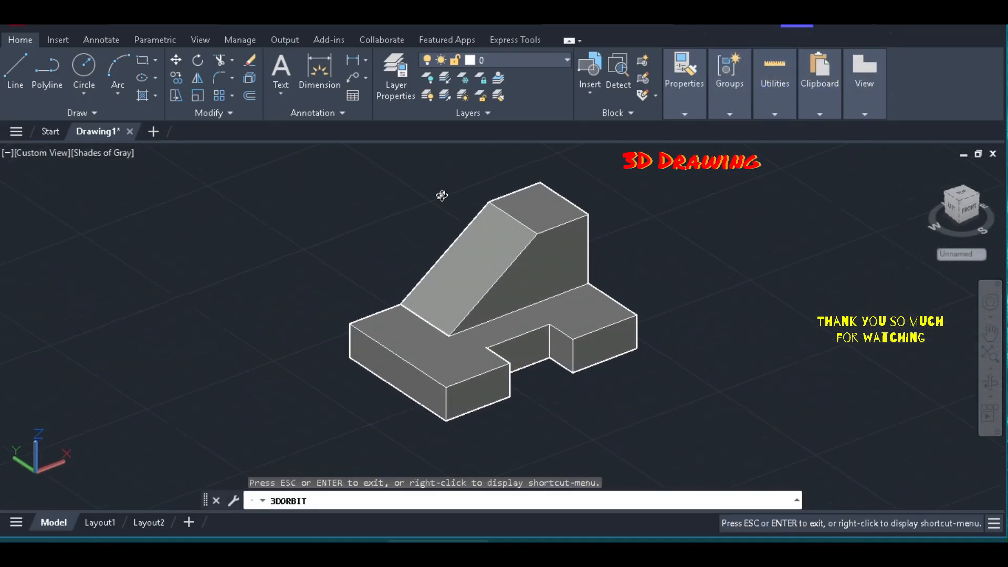